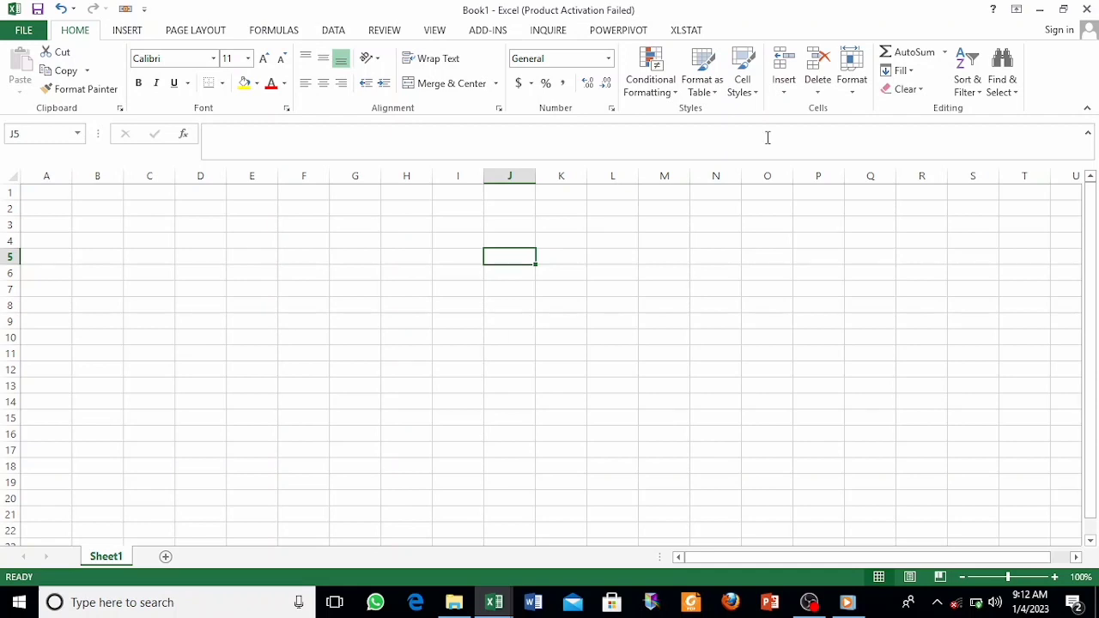
pyautogui.click(662, 95)
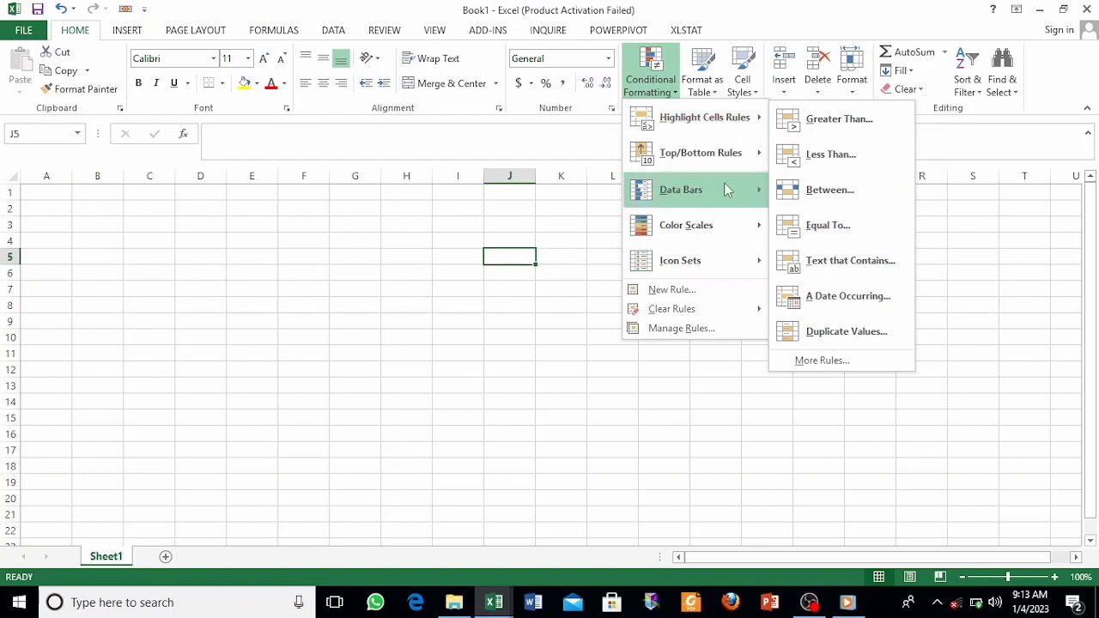
pyautogui.moveTo(692, 163)
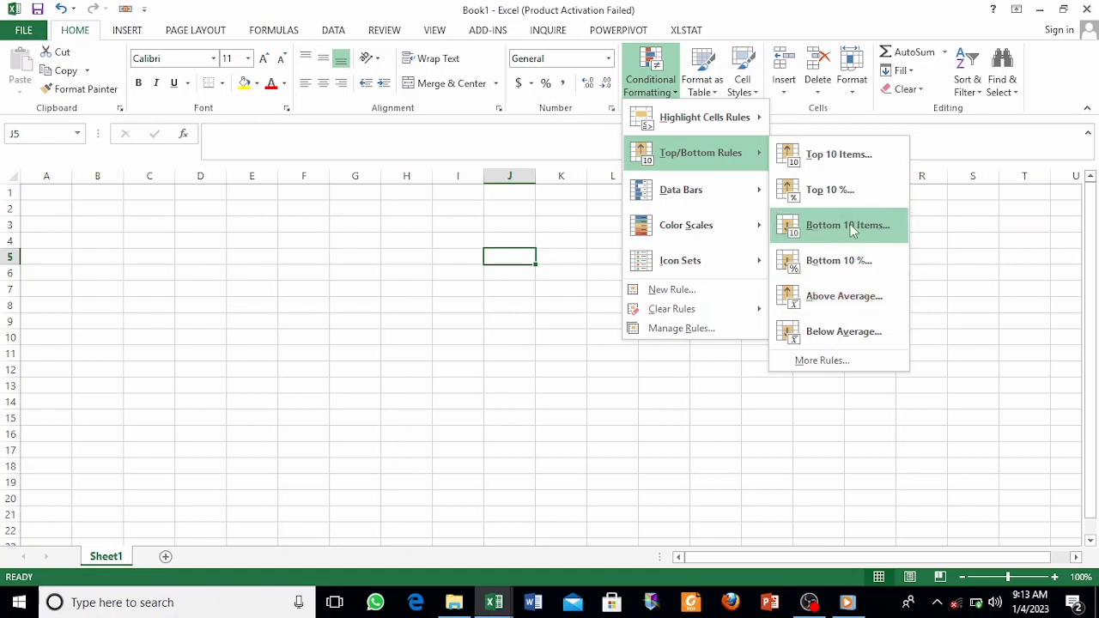
pyautogui.moveTo(697, 192)
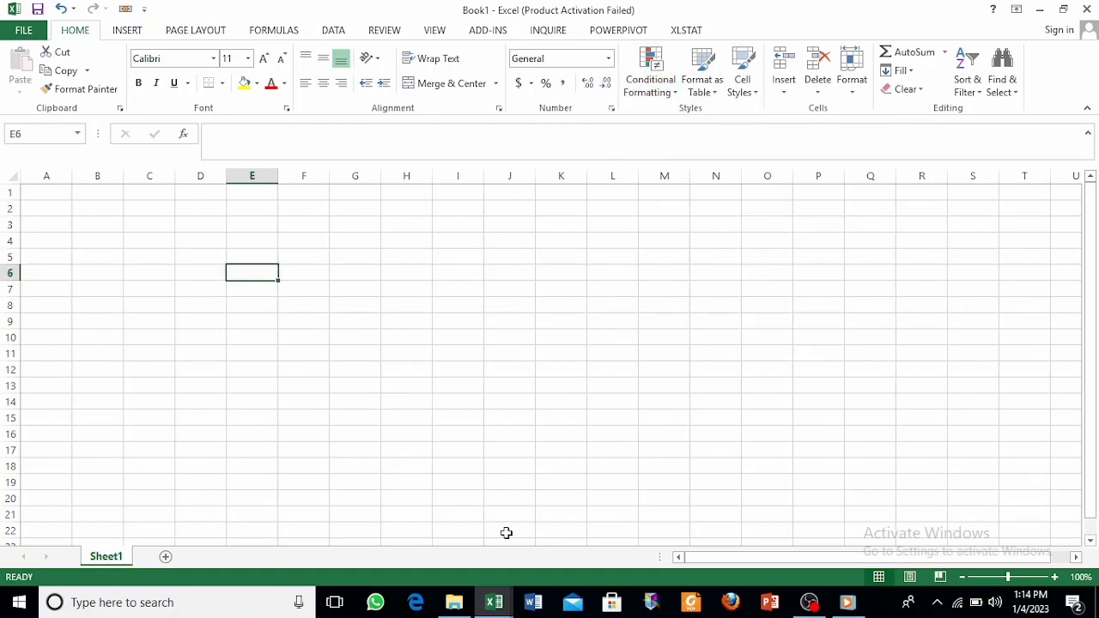
# Switch to the "Conditional formatitng" workbook and go to the question about revenue above $12000 on Sheet5.
pyautogui.moveTo(507, 602)
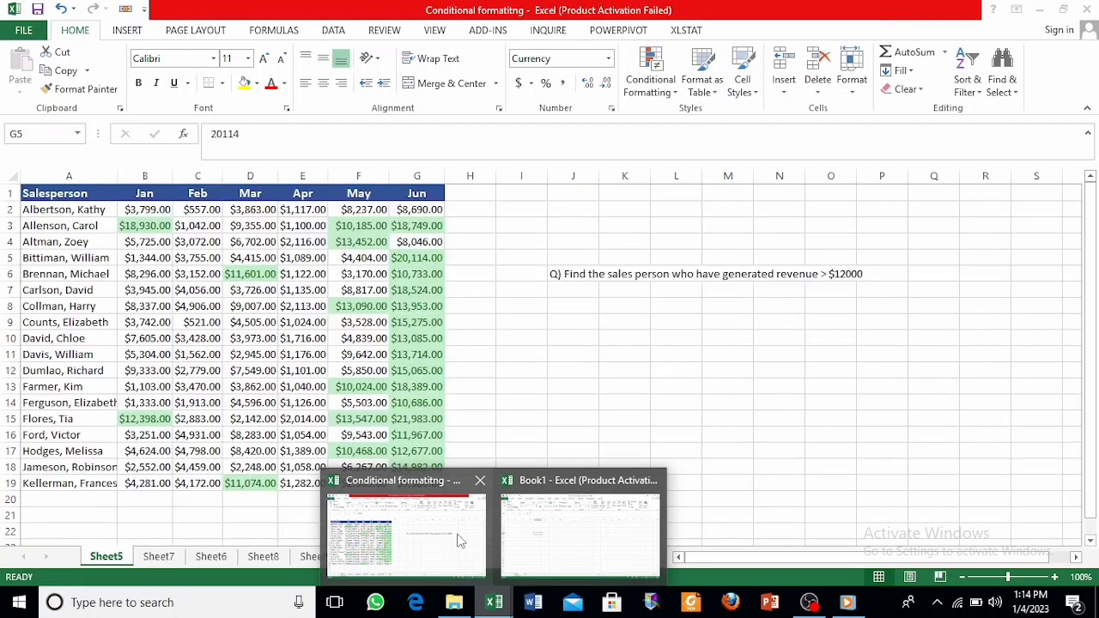
pyautogui.click(459, 539)
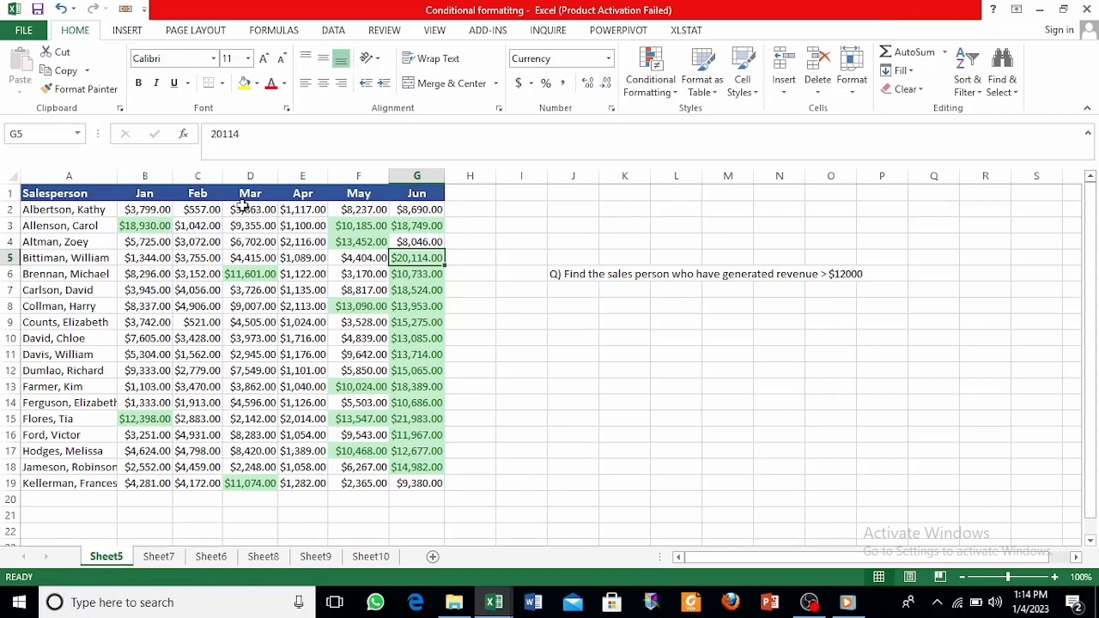
pyautogui.click(542, 335)
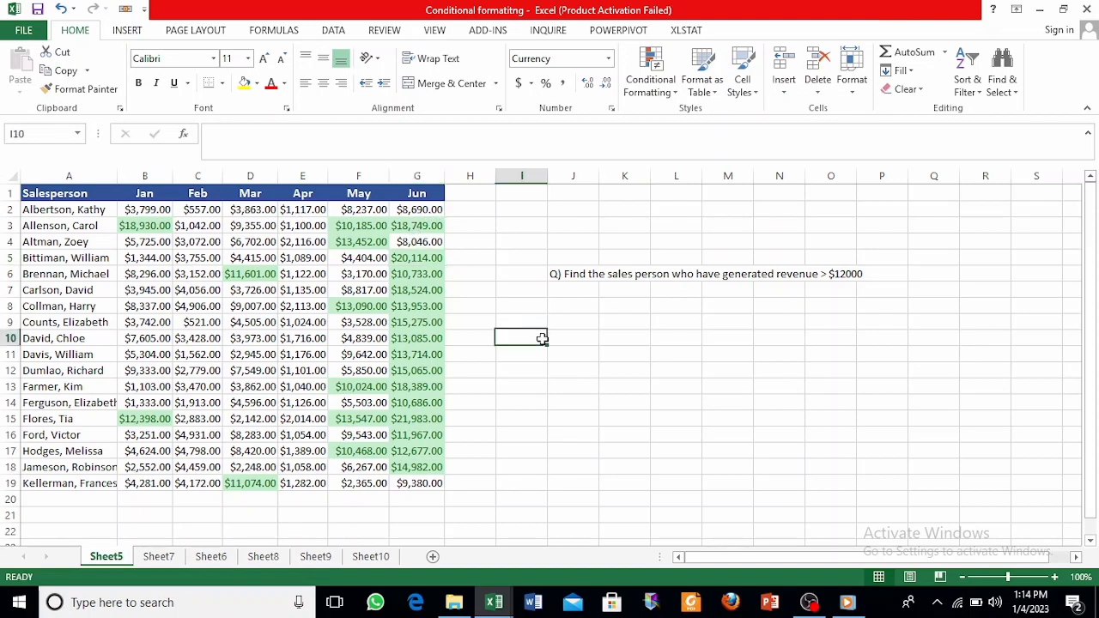
pyautogui.click(594, 254)
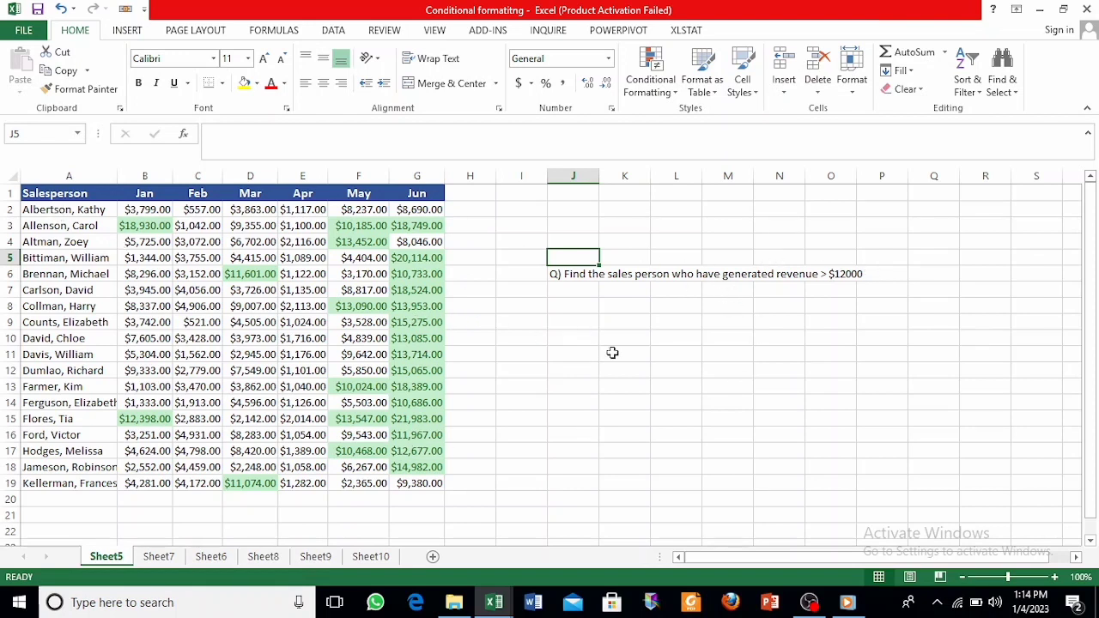
# Start a Greater Than highlight rule for the salesperson data A2:G19 and move its dialog clear of the question text.
pyautogui.moveTo(38, 209); pyautogui.dragTo(426, 483)
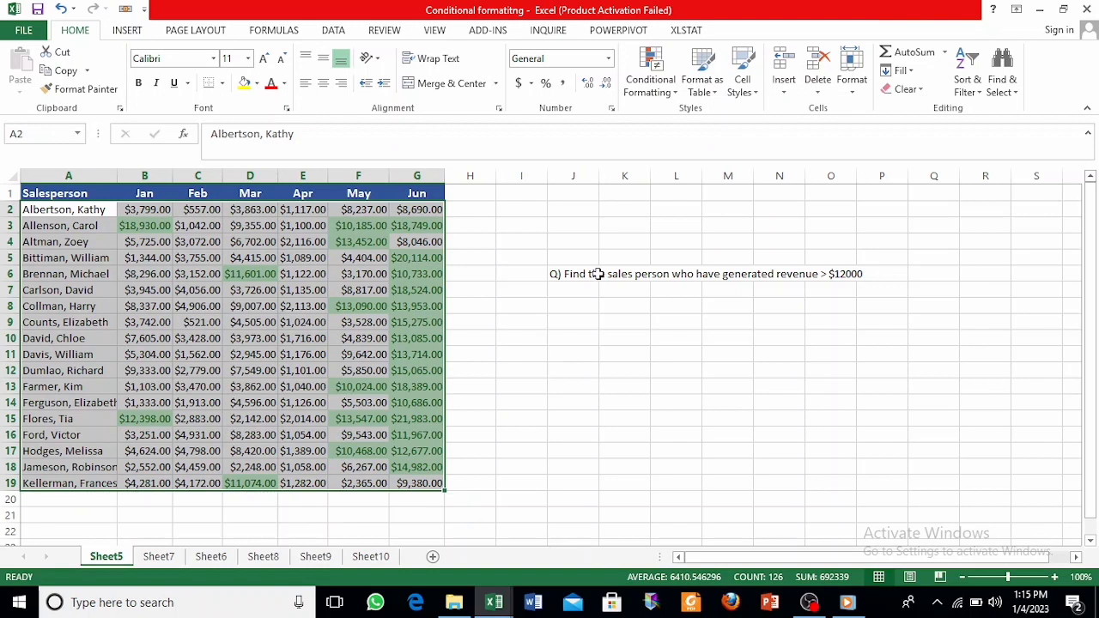
pyautogui.click(661, 96)
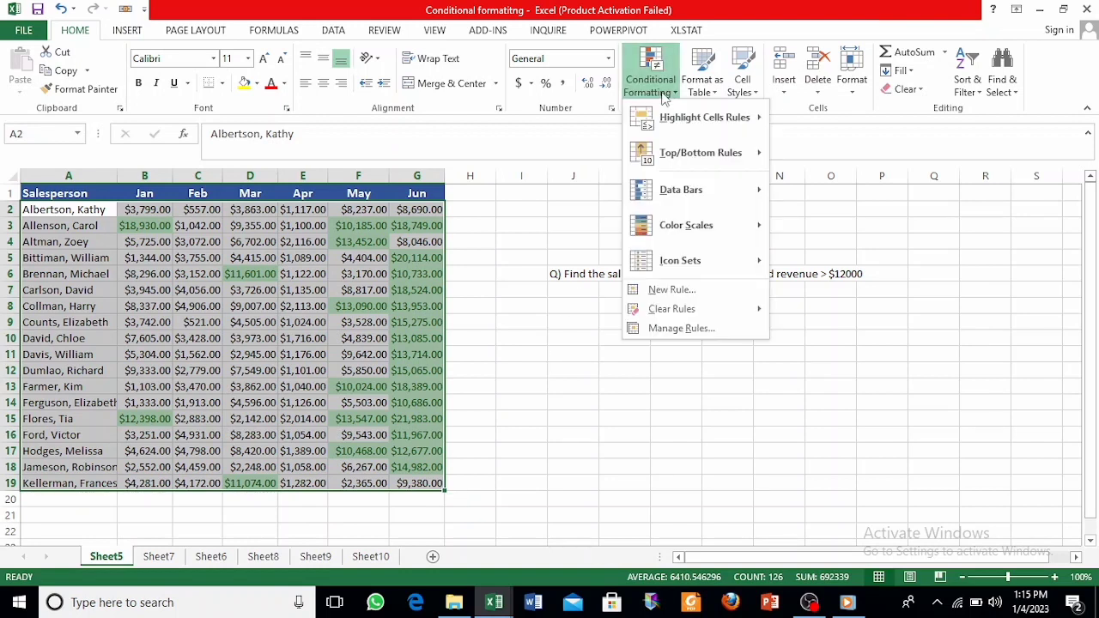
pyautogui.moveTo(687, 119)
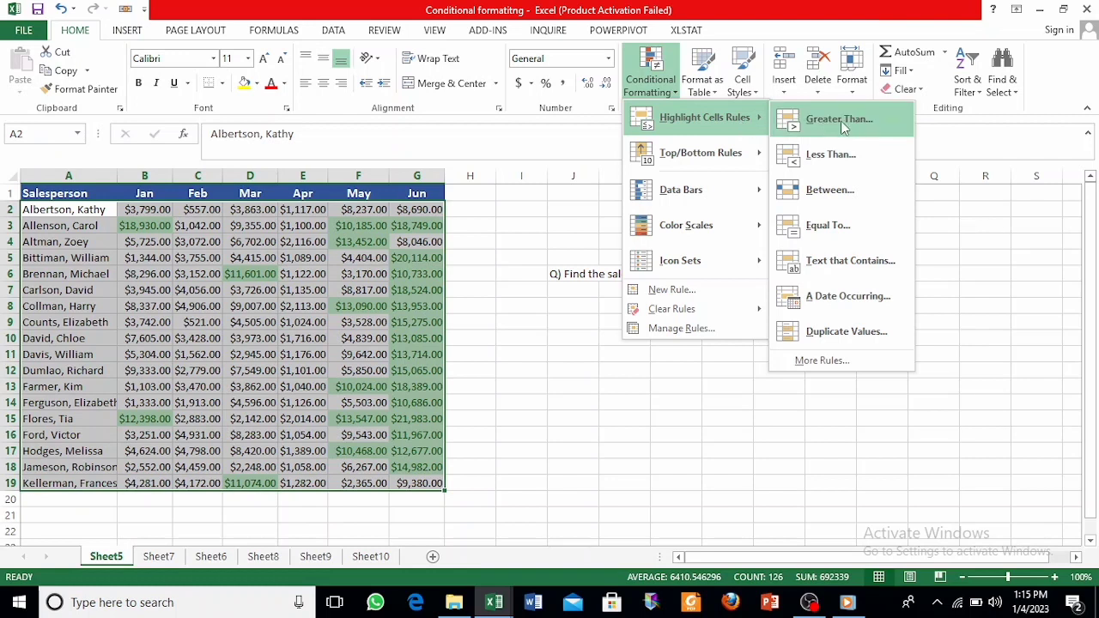
pyautogui.click(532, 334)
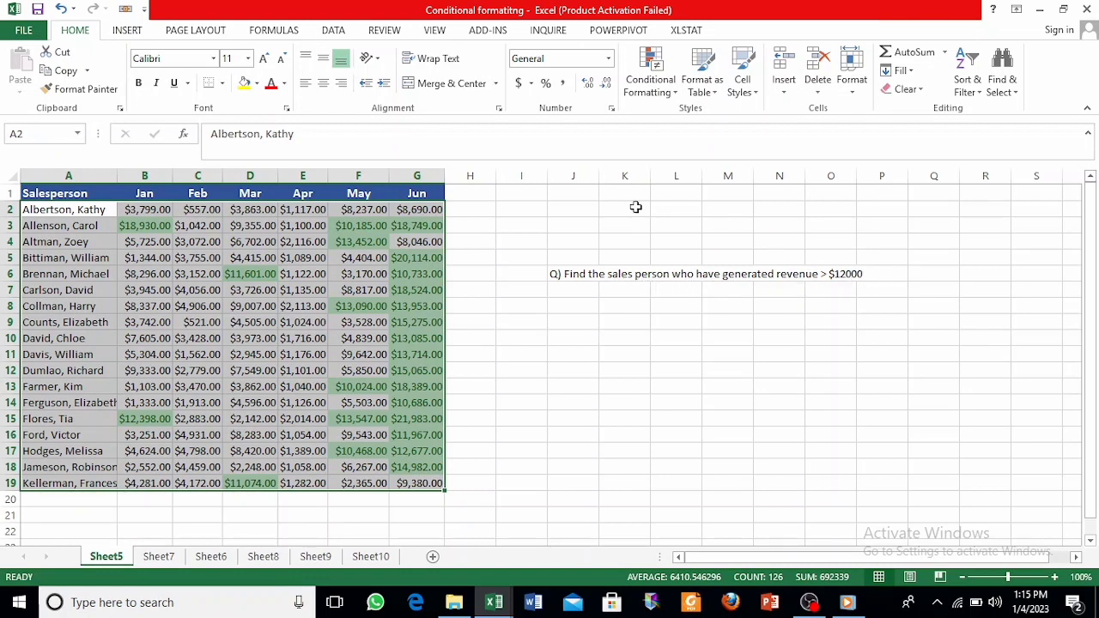
pyautogui.click(658, 86)
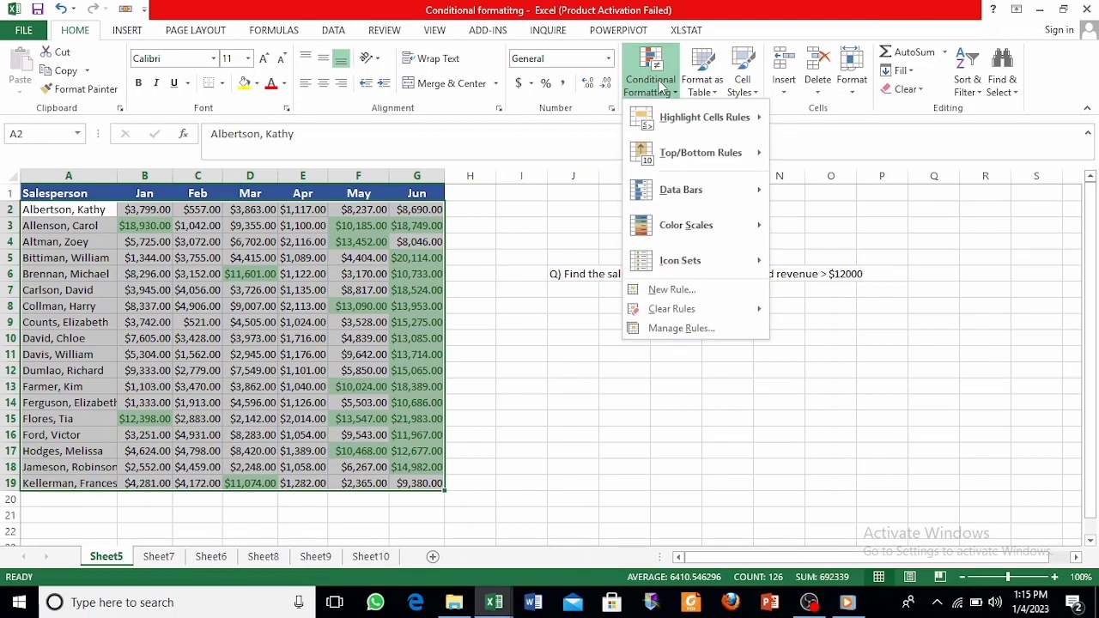
pyautogui.moveTo(698, 125)
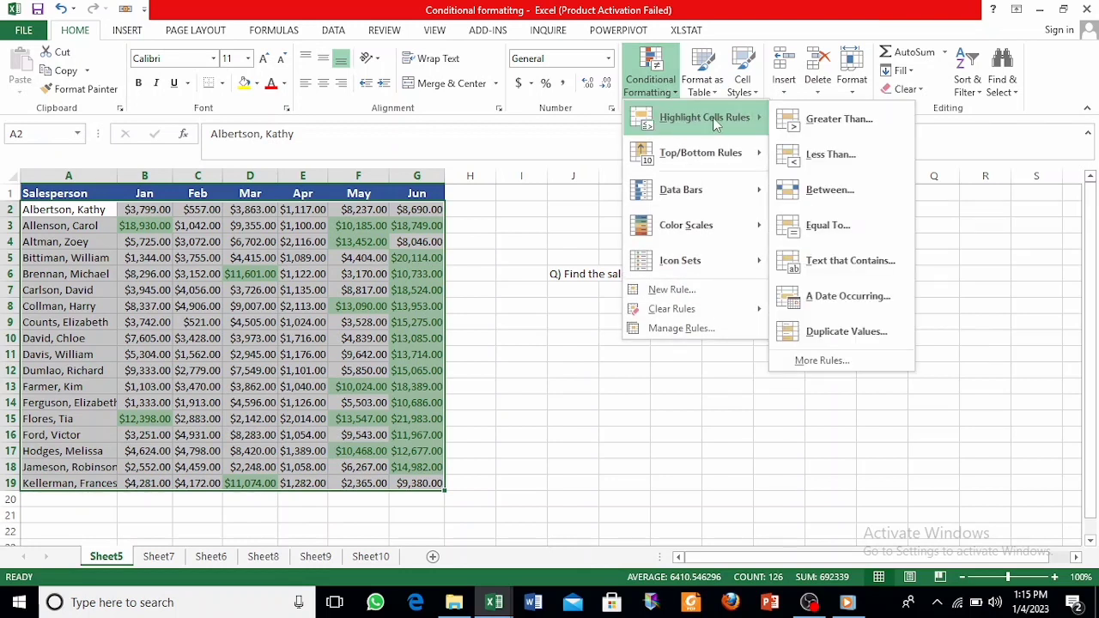
pyautogui.click(833, 120)
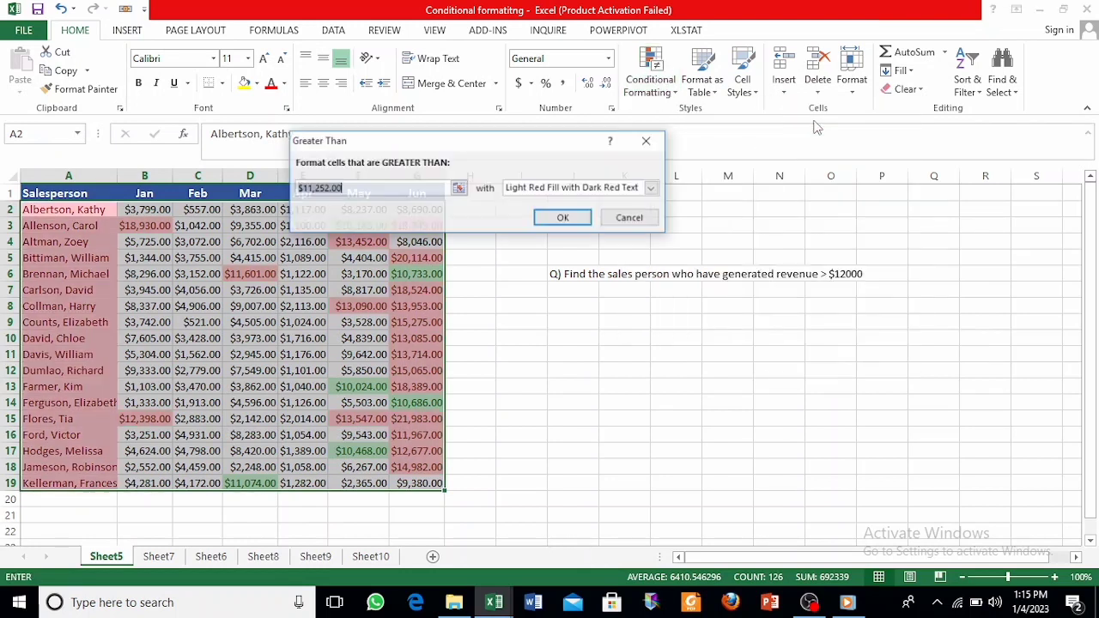
pyautogui.moveTo(485, 139); pyautogui.dragTo(780, 256)
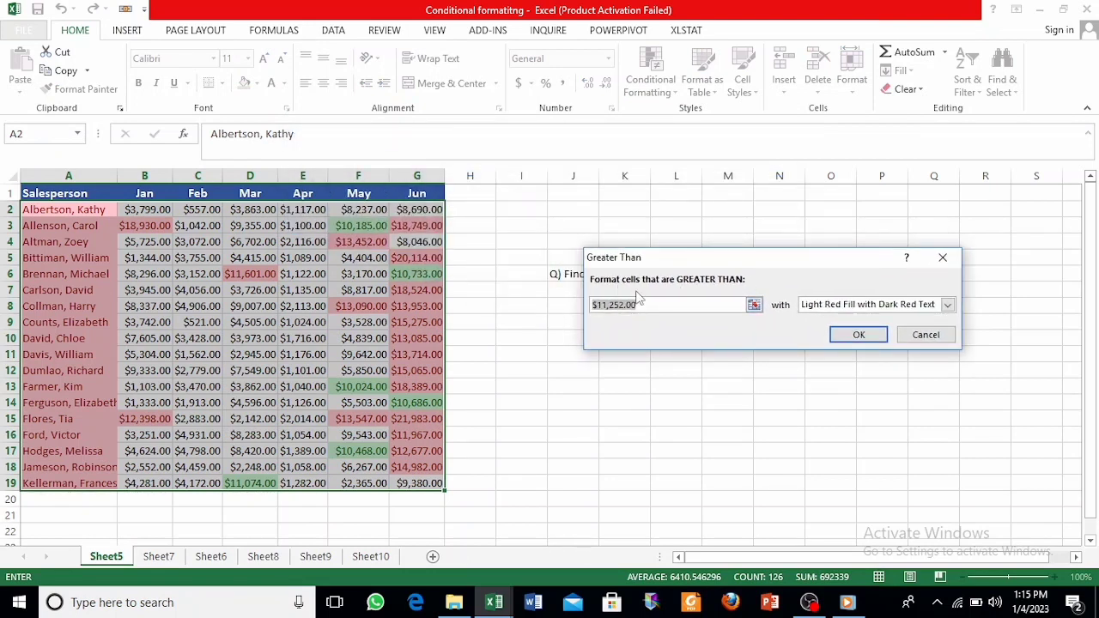
pyautogui.moveTo(691, 262); pyautogui.dragTo(690, 326)
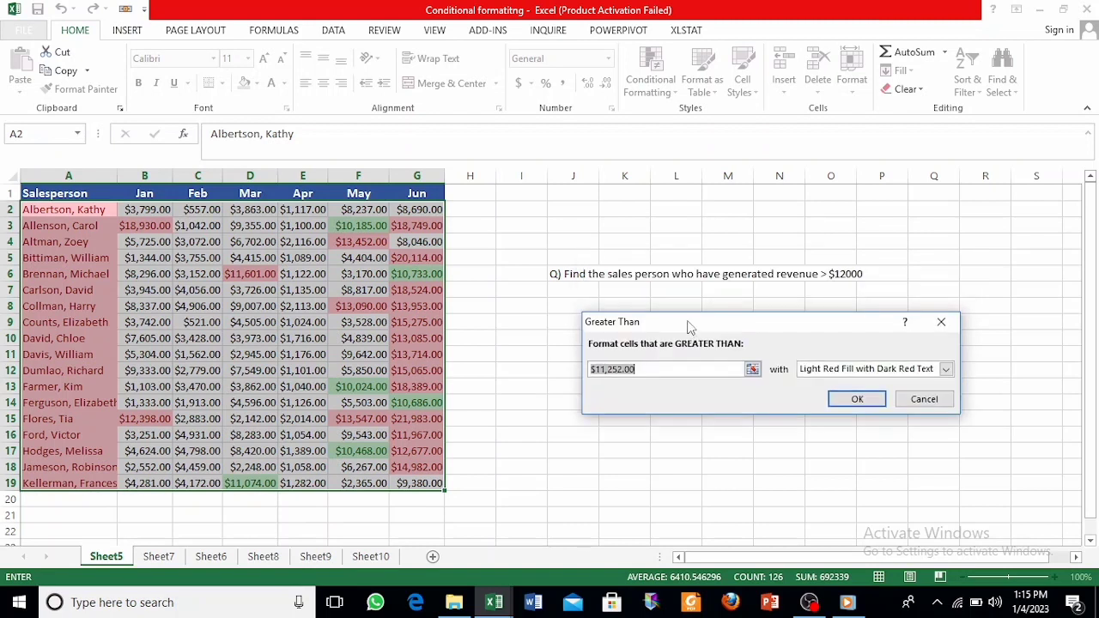
# Set the Greater Than rule's threshold to $12,000.00.
pyautogui.click(627, 370)
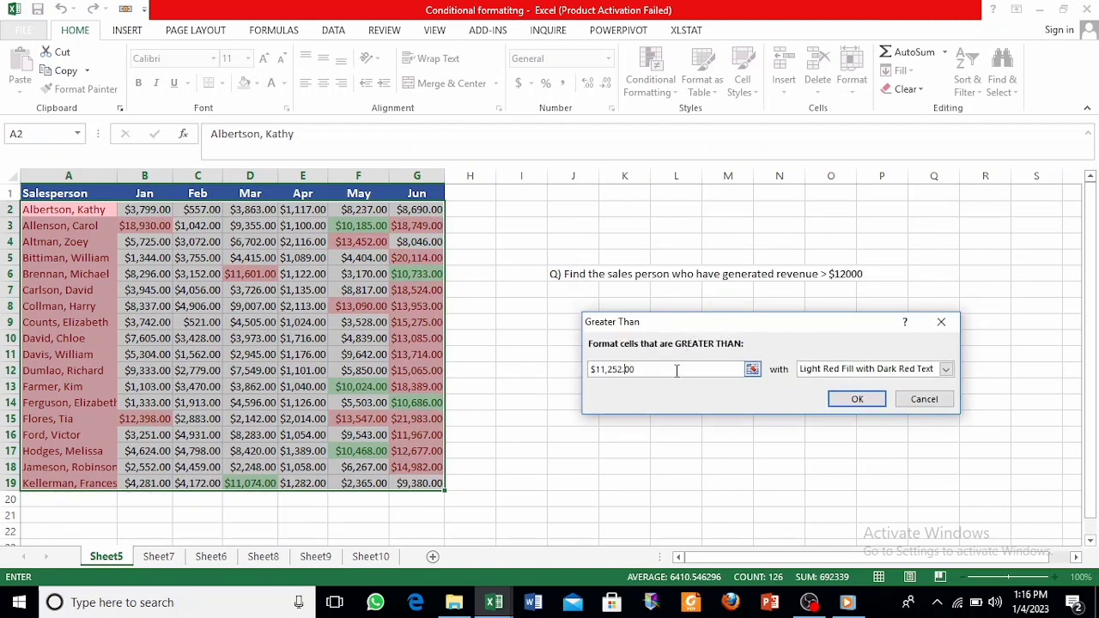
pyautogui.press('BackSpace')
pyautogui.press('BackSpace')
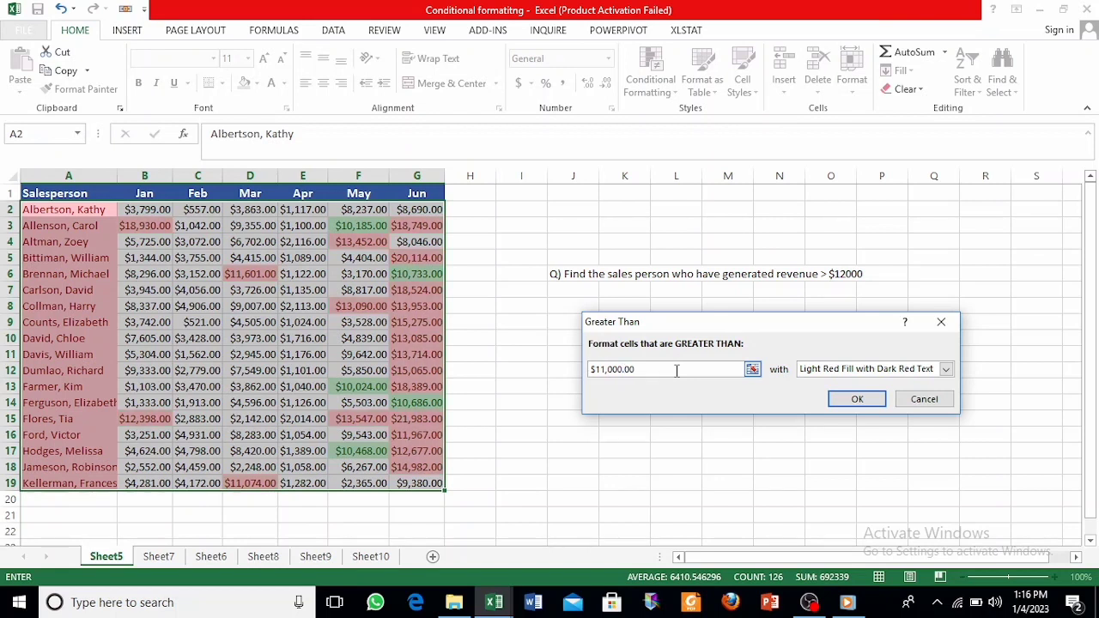
pyautogui.press('Left')
pyautogui.press('BackSpace')
pyautogui.write('2')
# Choose Yellow Fill with Dark Yellow Text as the rule's format and apply the rule.
pyautogui.click(946, 369)
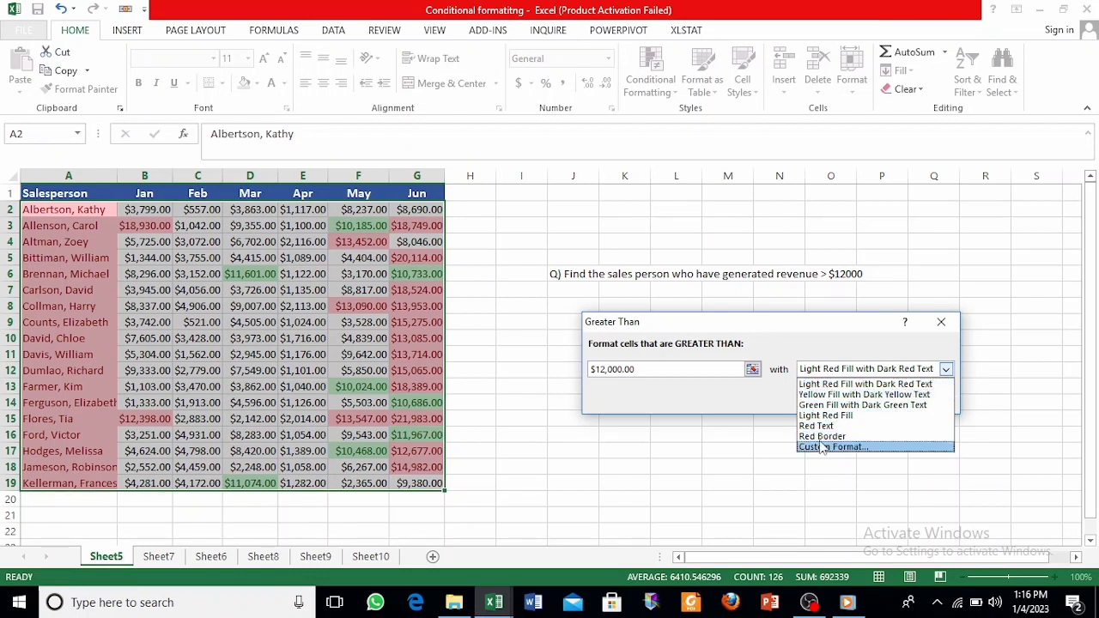
pyautogui.click(908, 396)
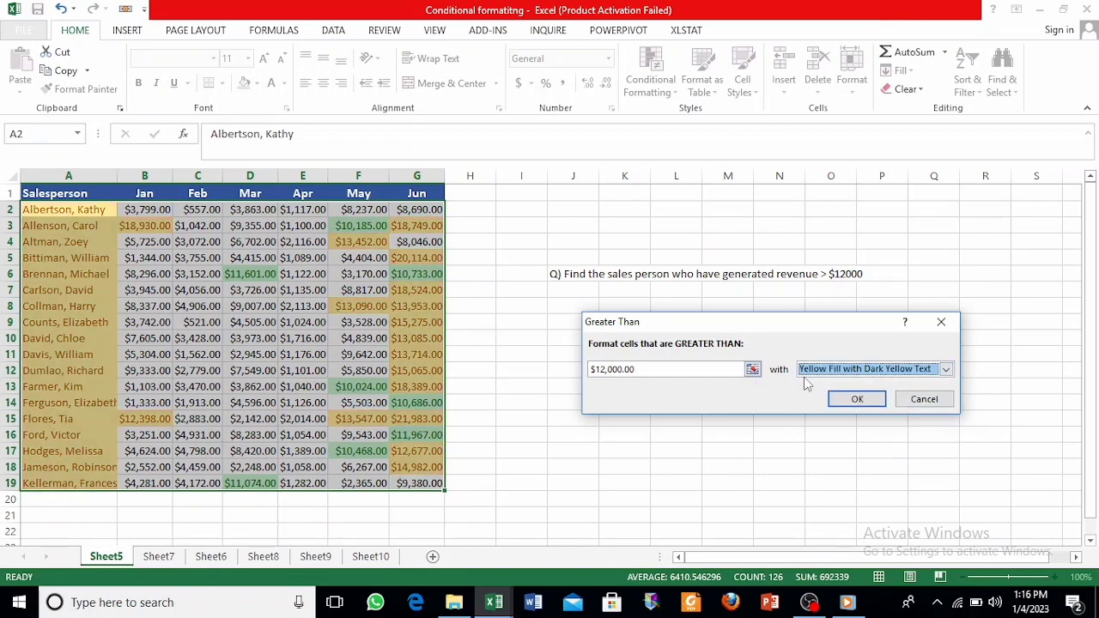
pyautogui.click(855, 400)
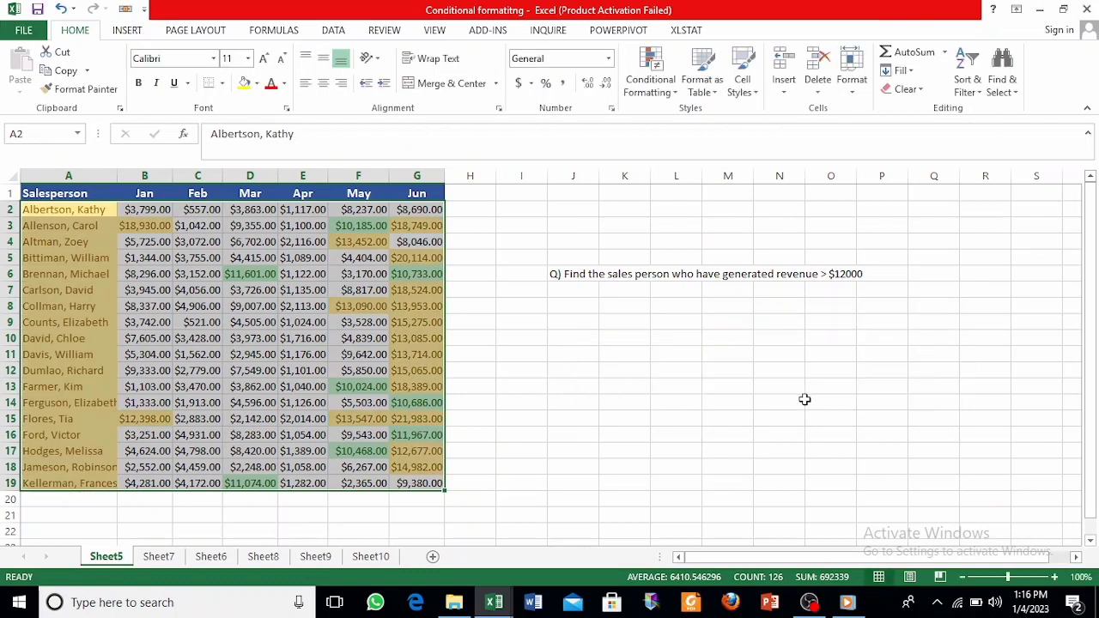
# Examine the yellow-highlighted cells in the Jan, May and Jun columns to check that they exceed $12,000.
pyautogui.click(536, 383)
pyautogui.click(406, 338)
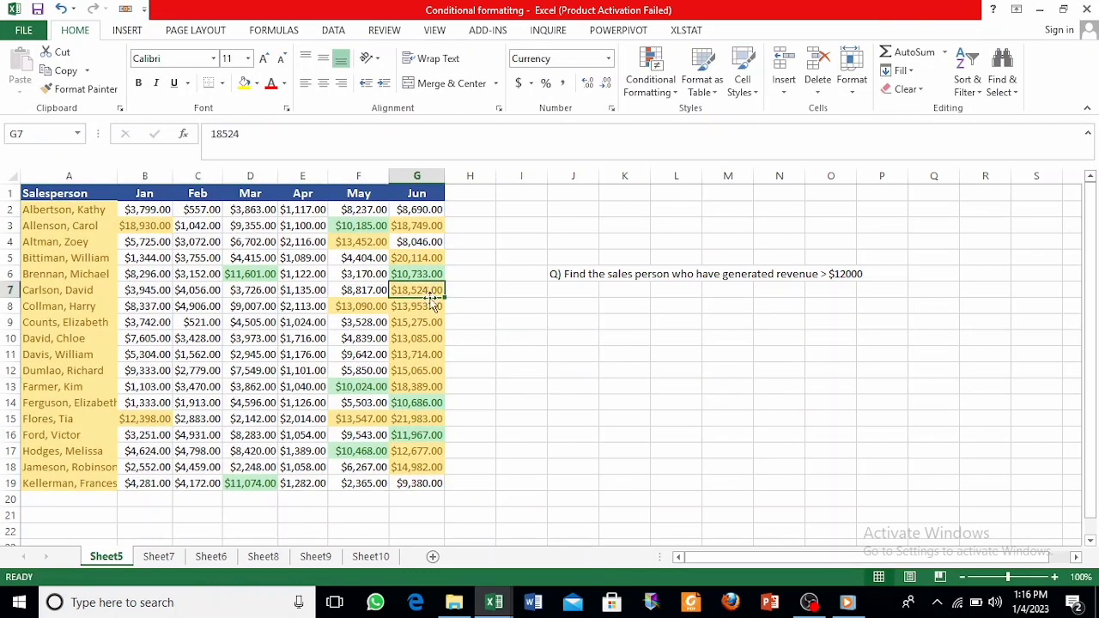
pyautogui.click(417, 356)
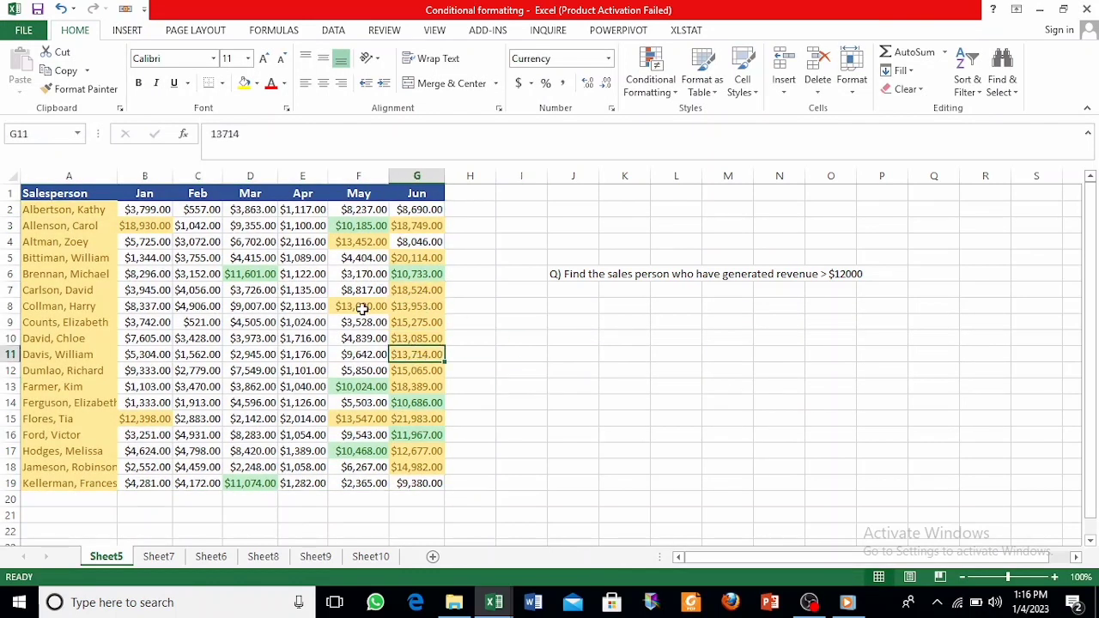
pyautogui.click(363, 308)
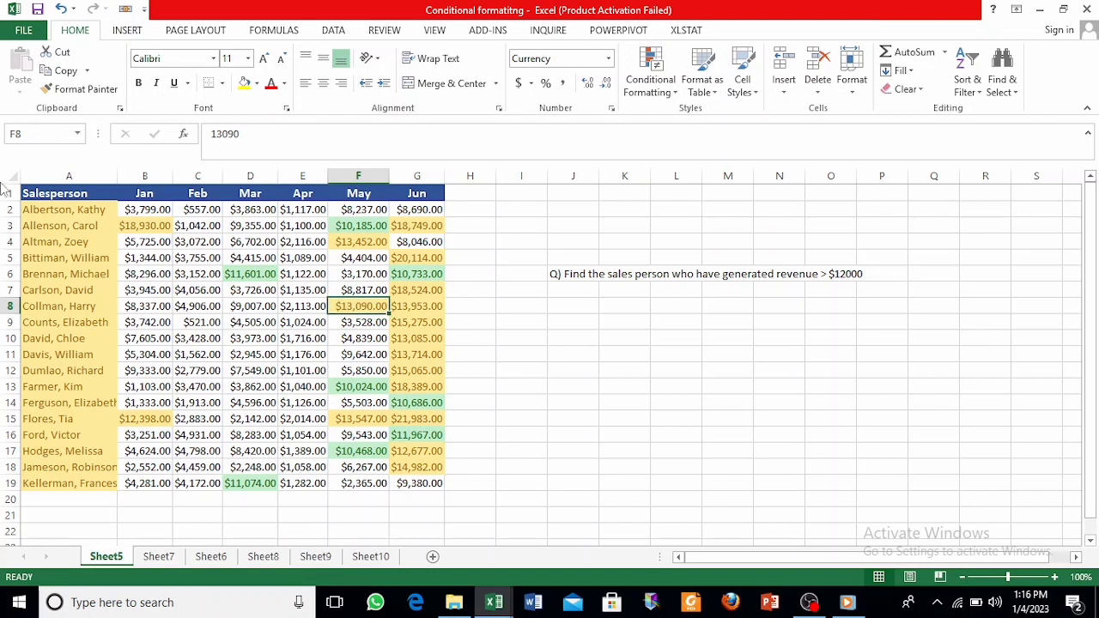
pyautogui.click(162, 223)
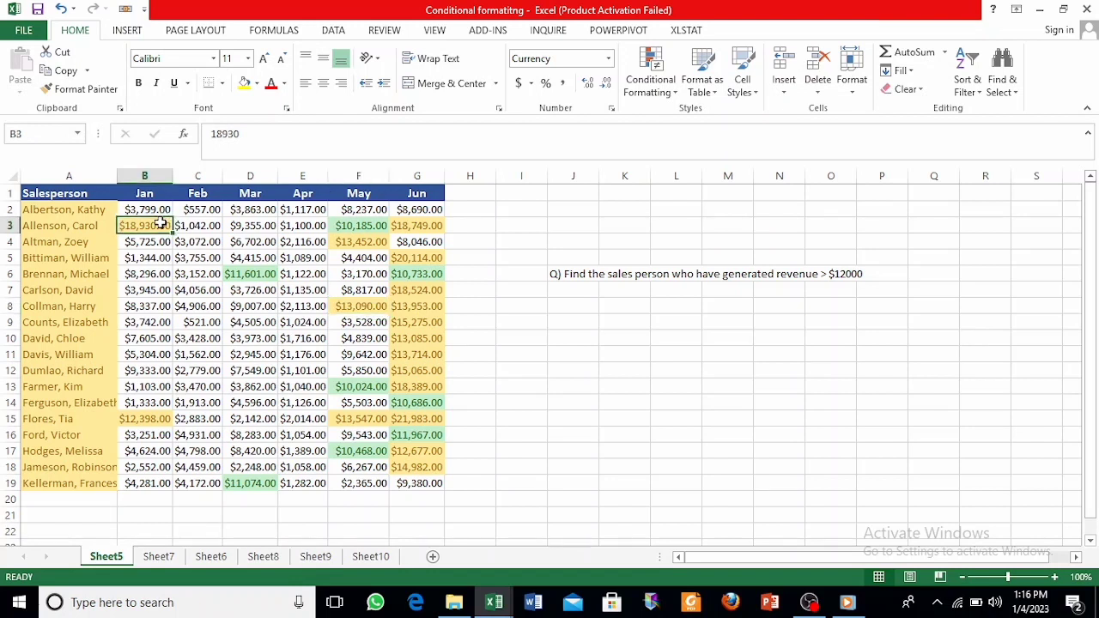
pyautogui.click(156, 416)
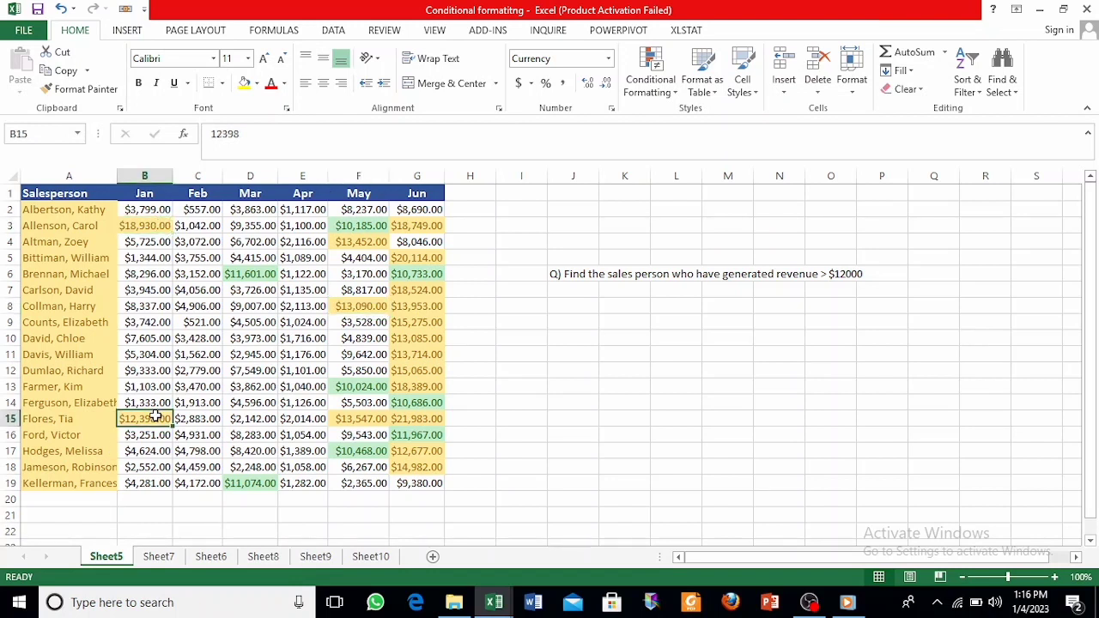
pyautogui.click(162, 228)
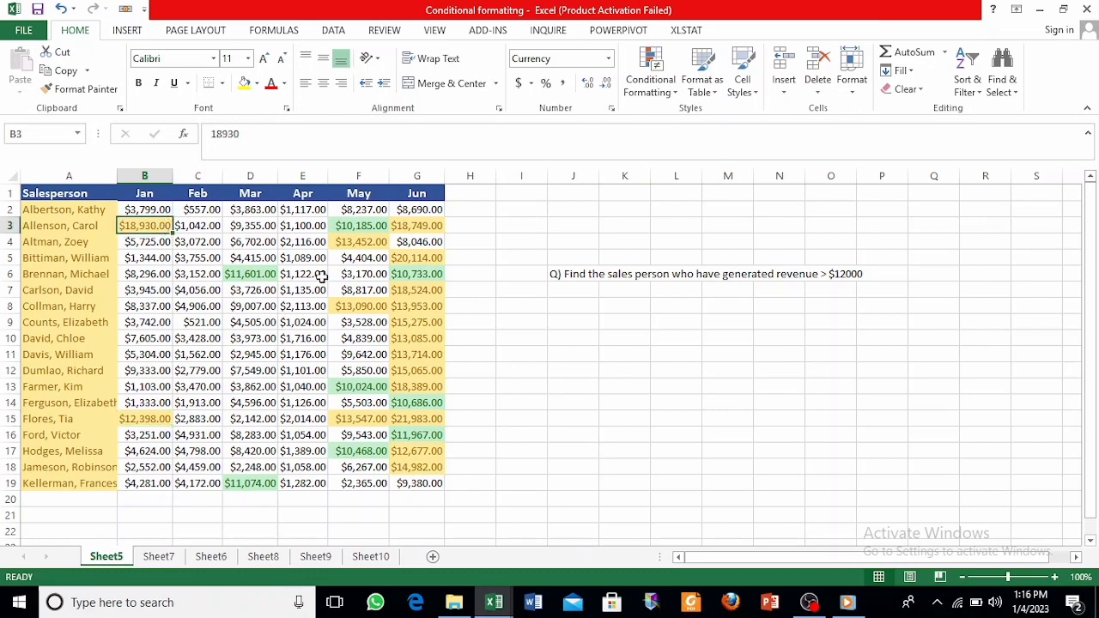
pyautogui.click(376, 237)
pyautogui.click(413, 229)
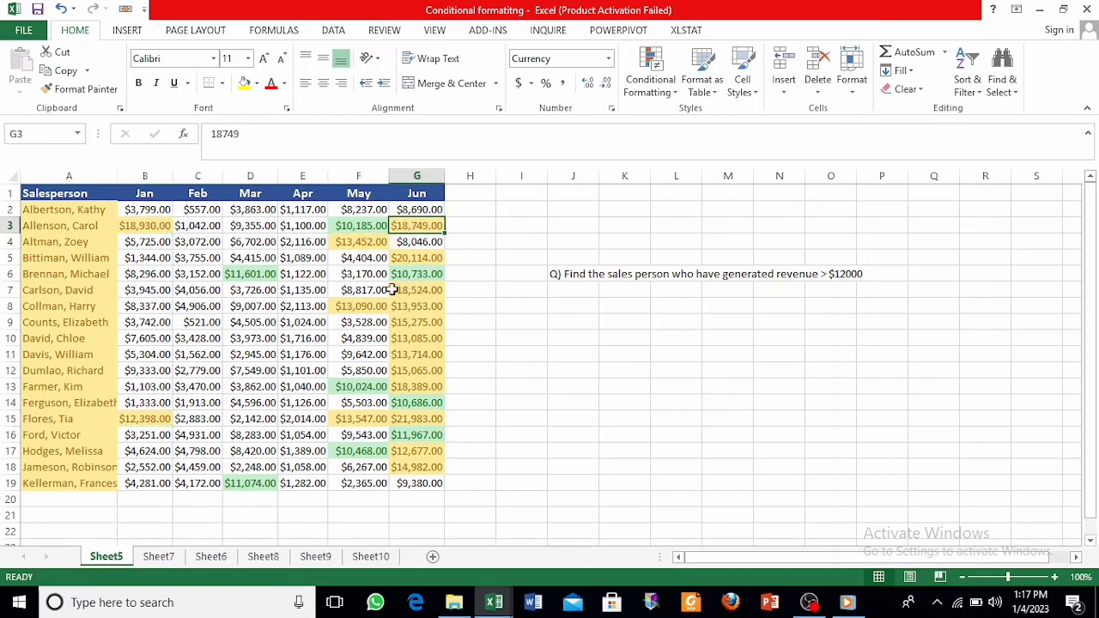
pyautogui.click(360, 306)
pyautogui.click(419, 290)
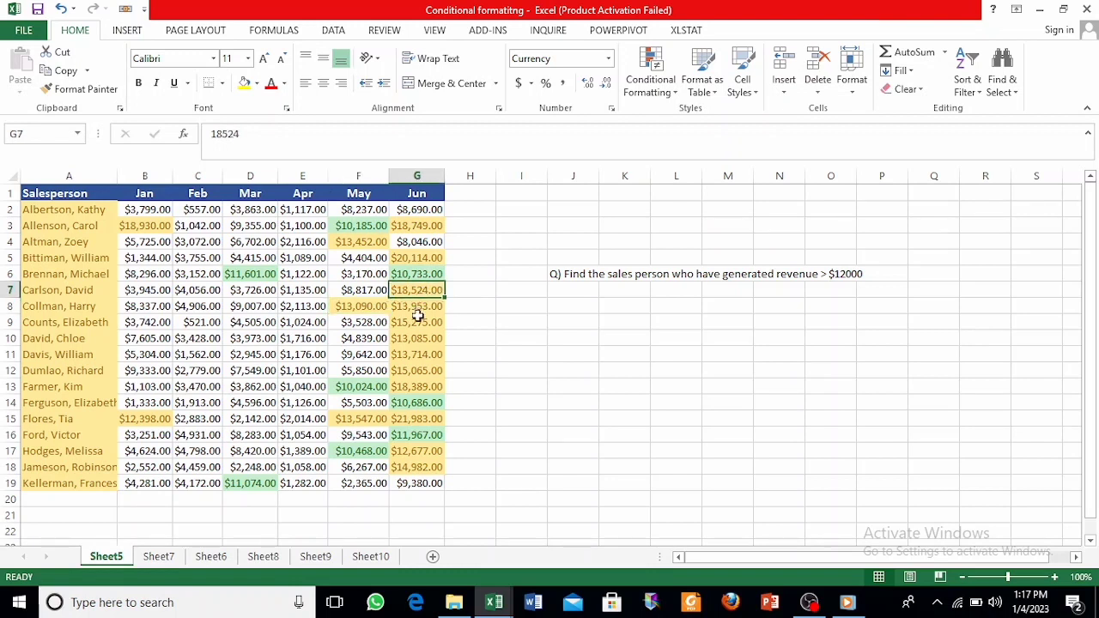
pyautogui.click(426, 352)
pyautogui.click(418, 384)
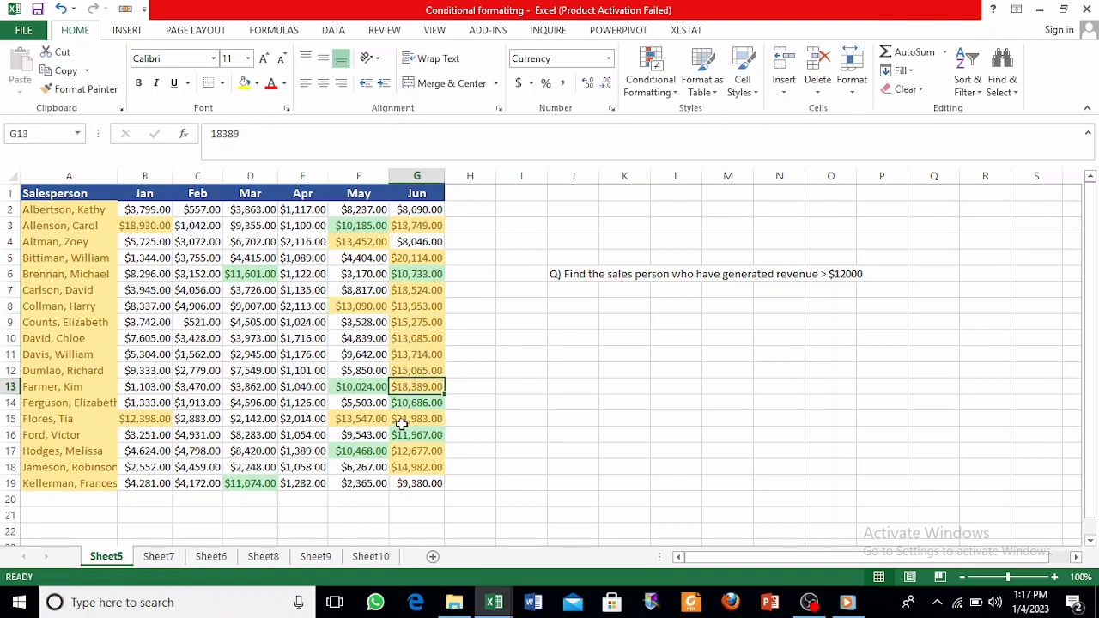
pyautogui.click(400, 422)
pyautogui.click(370, 417)
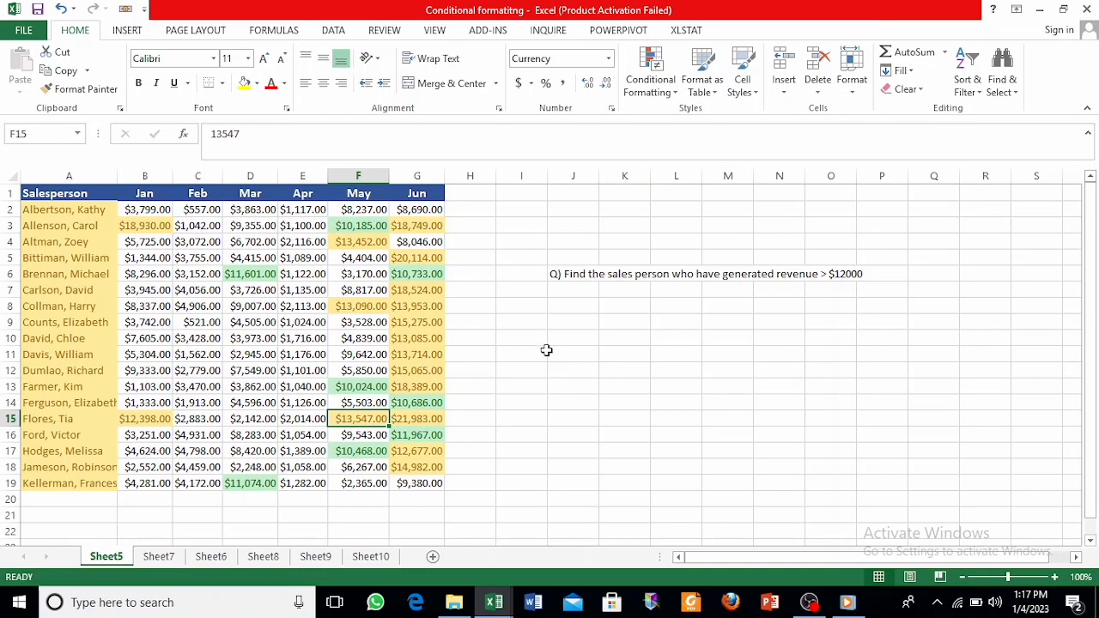
# On Sheet7, start a custom color scale rule for the revenue values B2:G19 and move its dialog clear of the data.
pyautogui.click(159, 557)
pyautogui.click(621, 304)
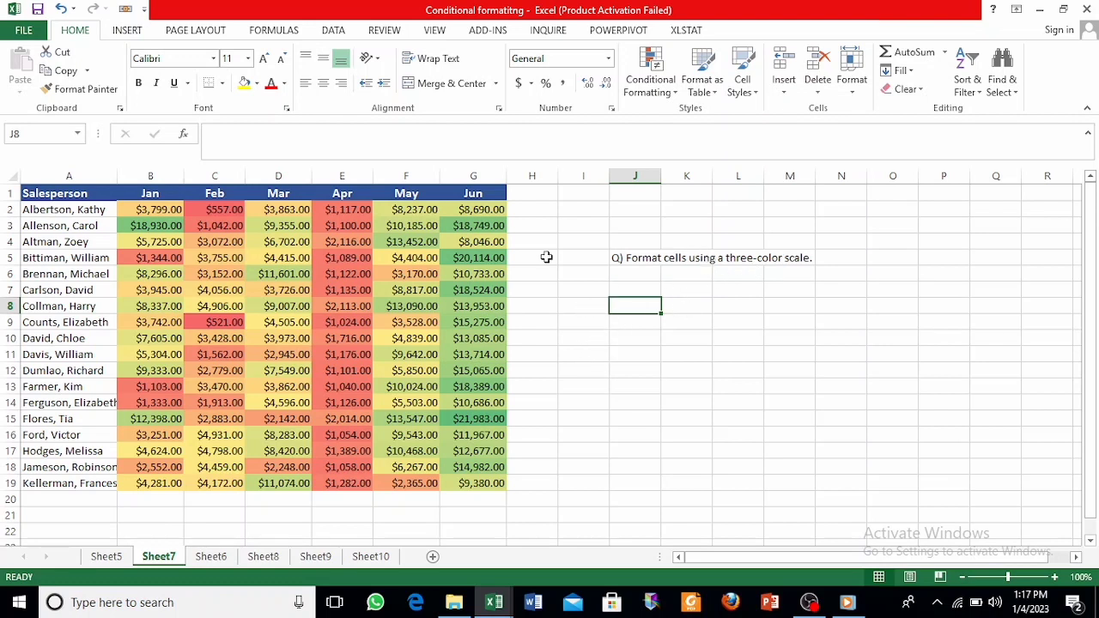
pyautogui.click(144, 209)
pyautogui.moveTo(144, 208); pyautogui.dragTo(483, 483)
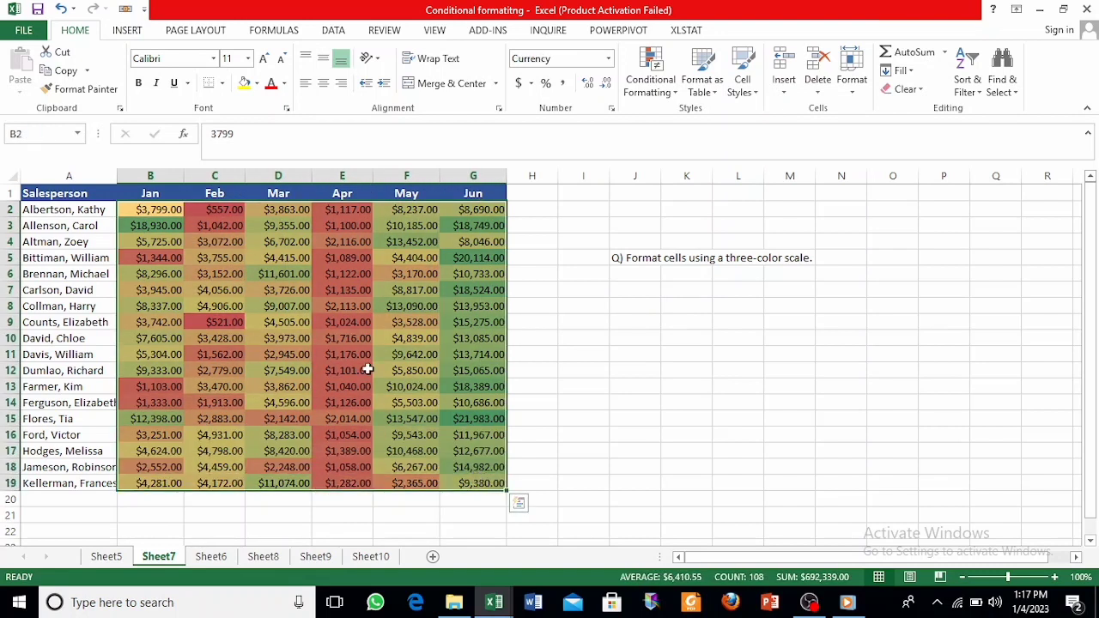
pyautogui.click(550, 324)
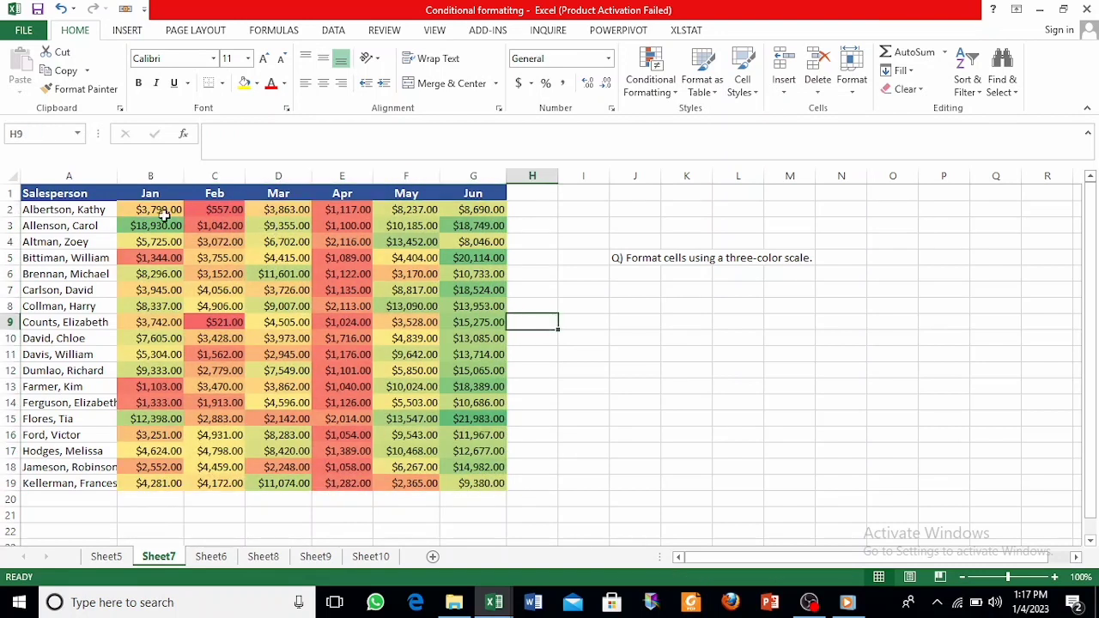
pyautogui.moveTo(157, 208); pyautogui.dragTo(485, 484)
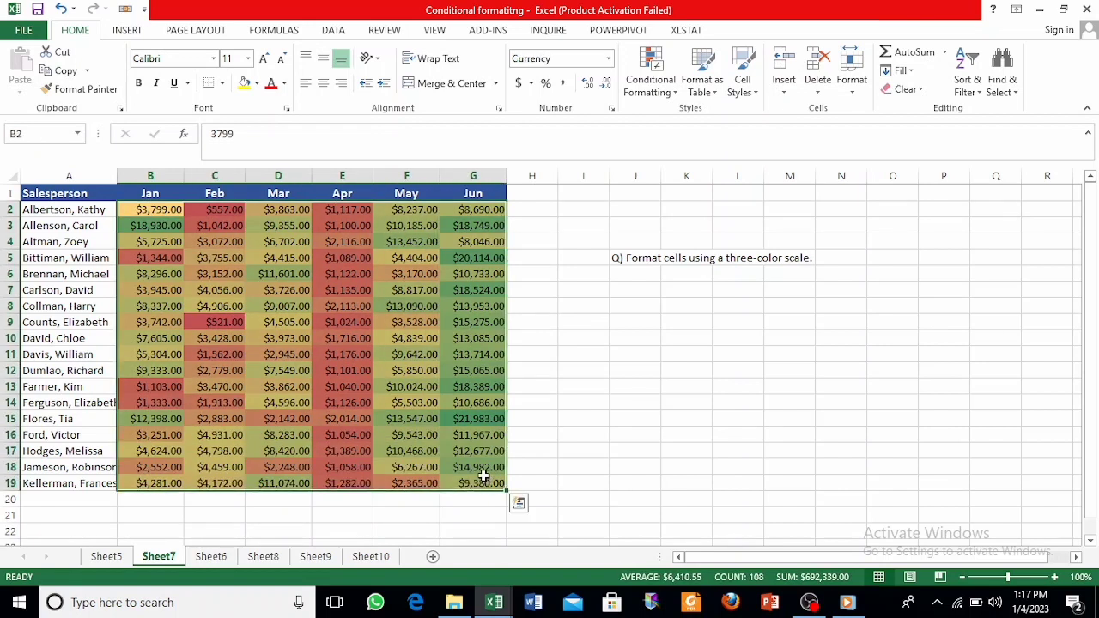
pyautogui.click(674, 83)
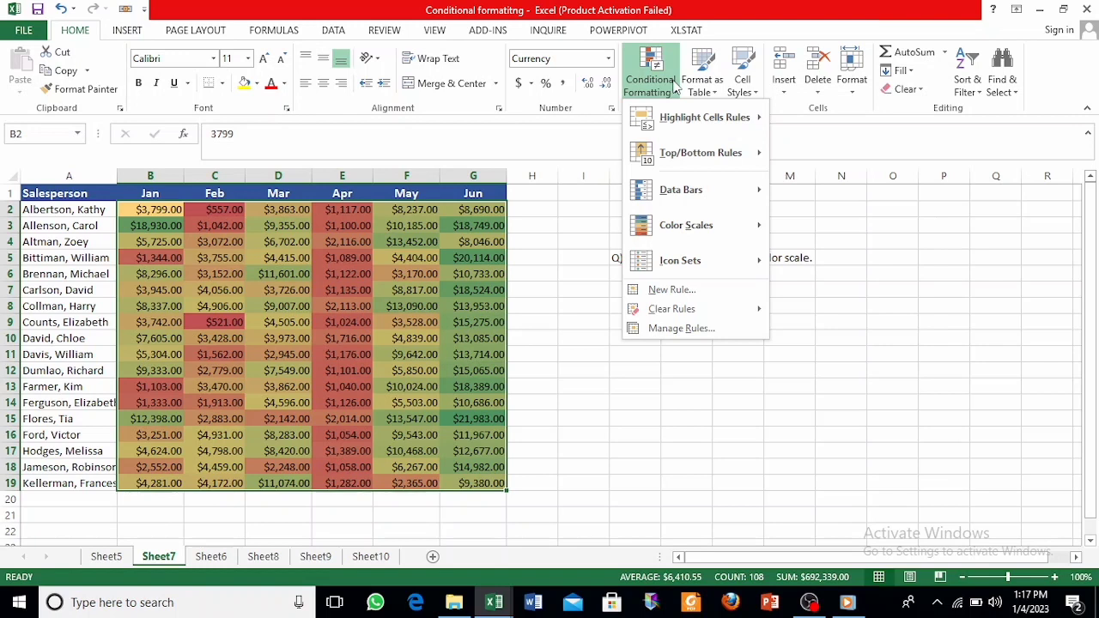
pyautogui.moveTo(715, 240)
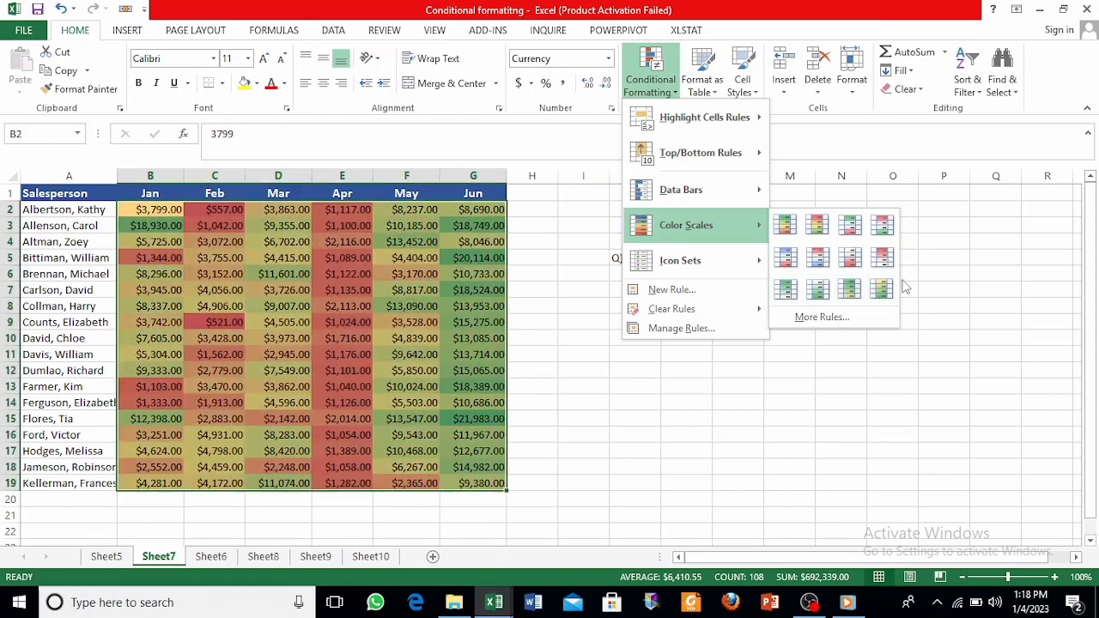
pyautogui.click(822, 316)
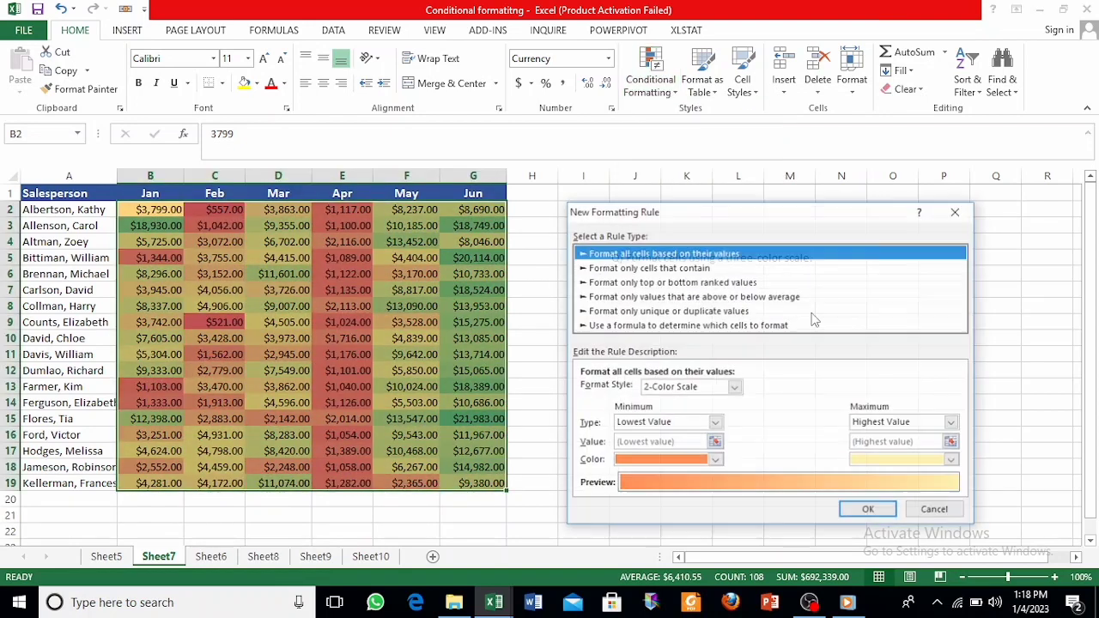
pyautogui.moveTo(740, 221); pyautogui.dragTo(681, 166)
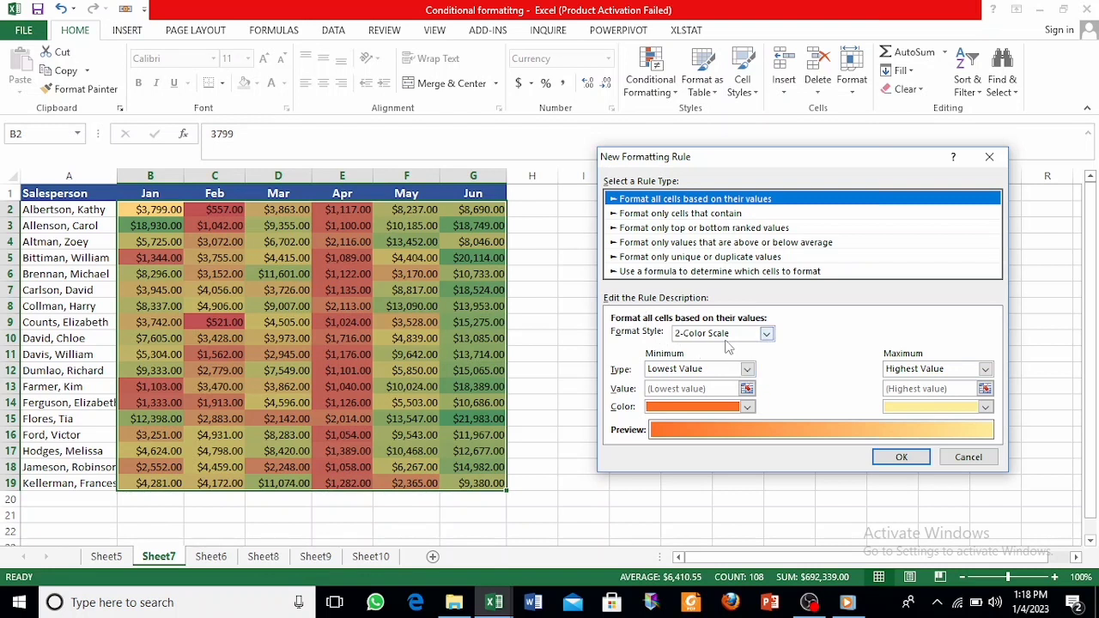
# Set the new formatting rule's format style to 3-Color Scale.
pyautogui.click(766, 334)
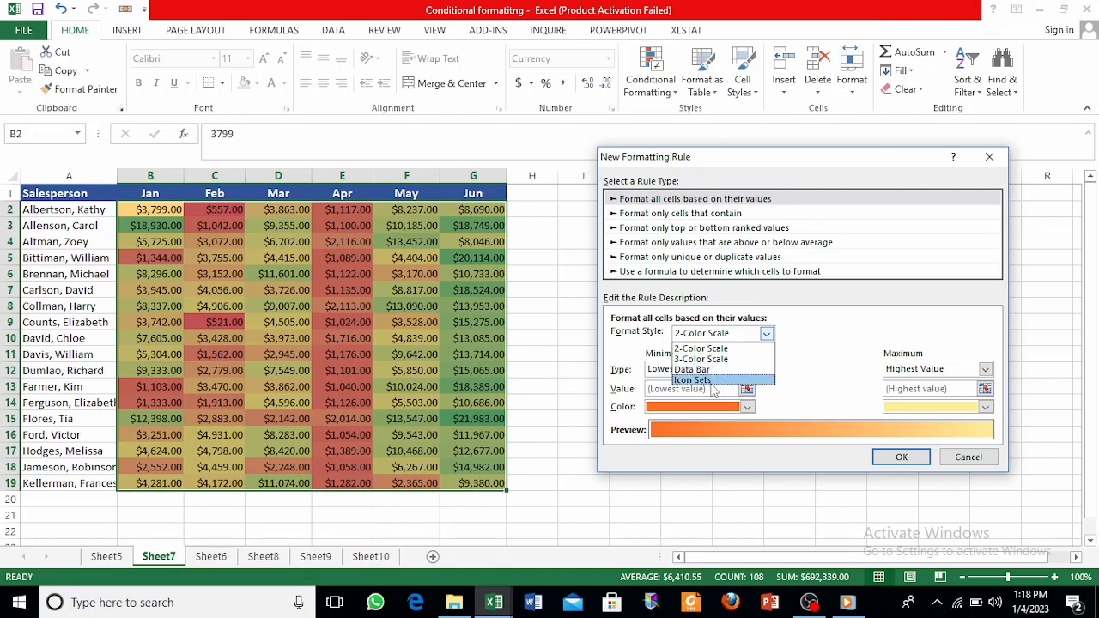
pyautogui.click(771, 337)
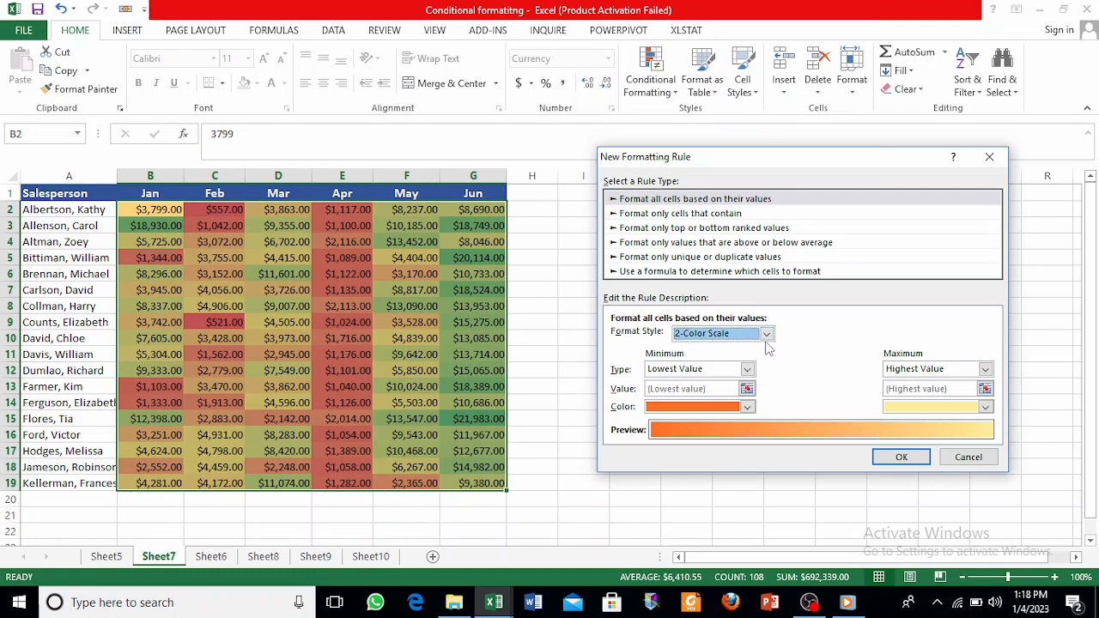
pyautogui.click(767, 334)
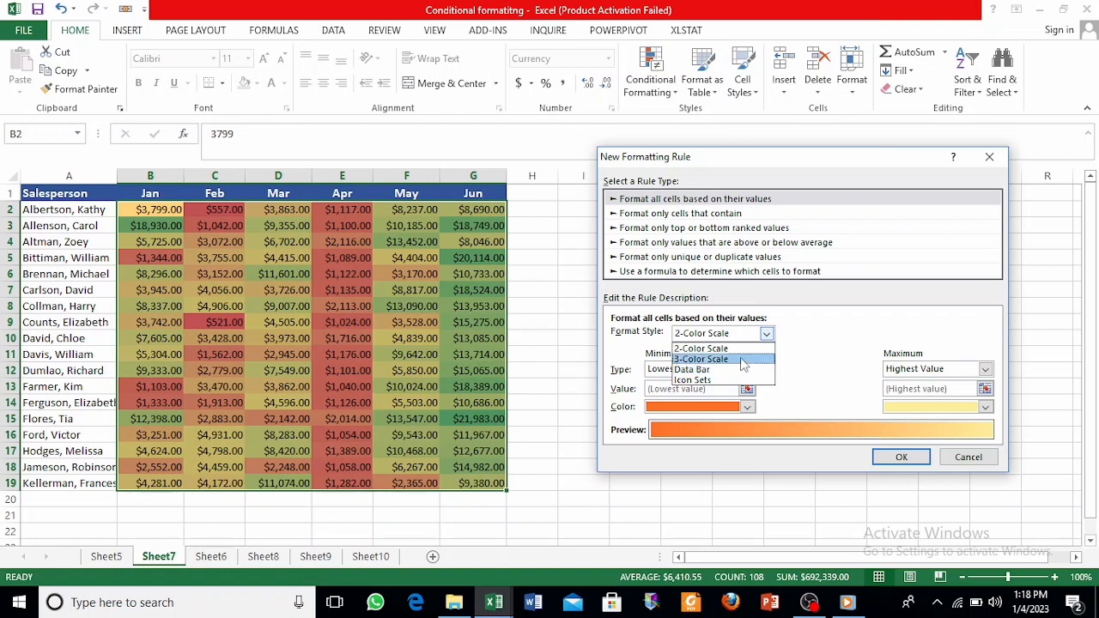
pyautogui.click(743, 360)
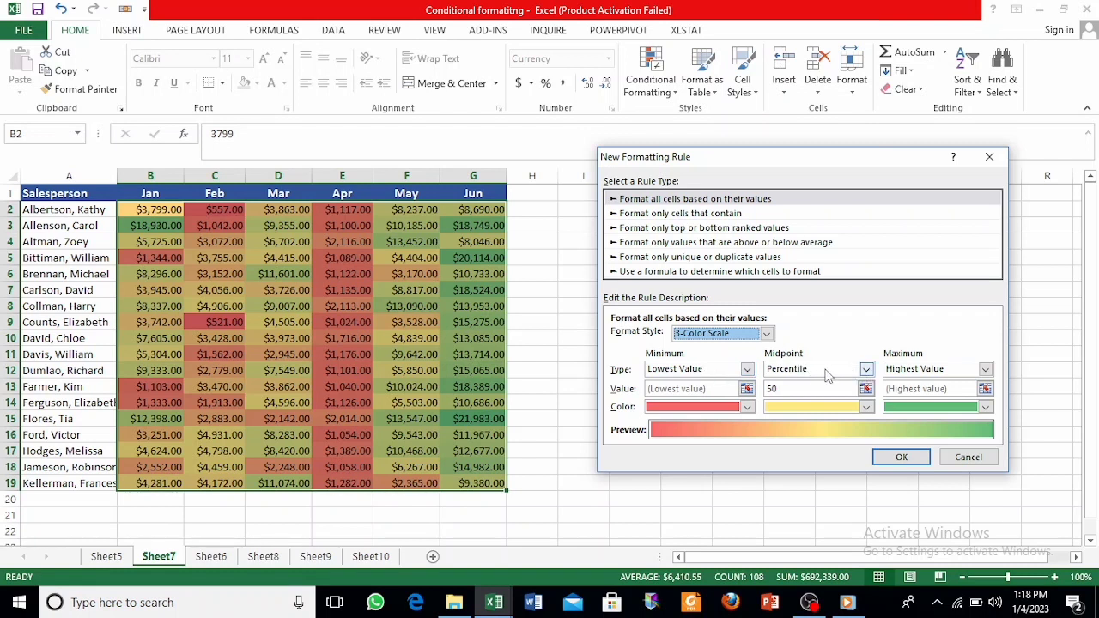
# Review the minimum type options and choose Percentile as the midpoint type for the color scale.
pyautogui.click(747, 370)
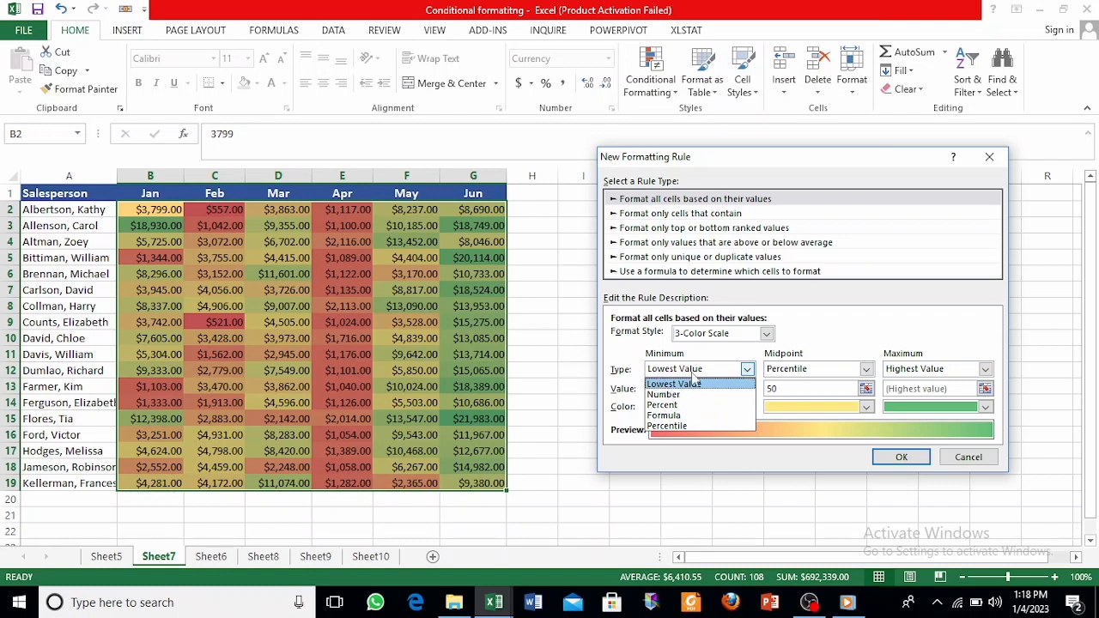
pyautogui.click(745, 375)
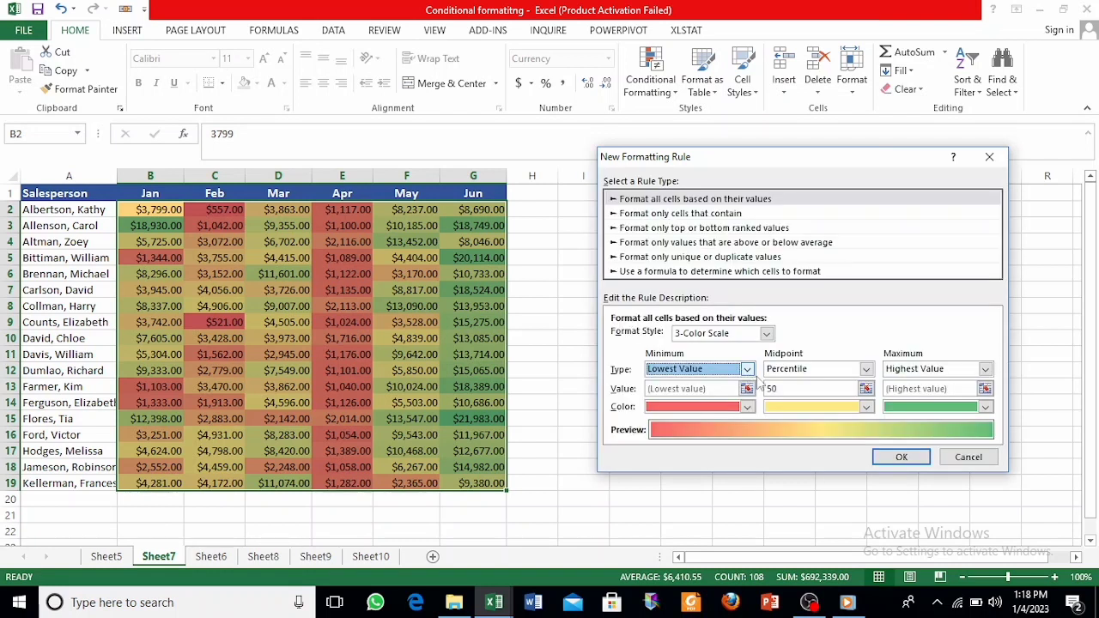
pyautogui.click(867, 375)
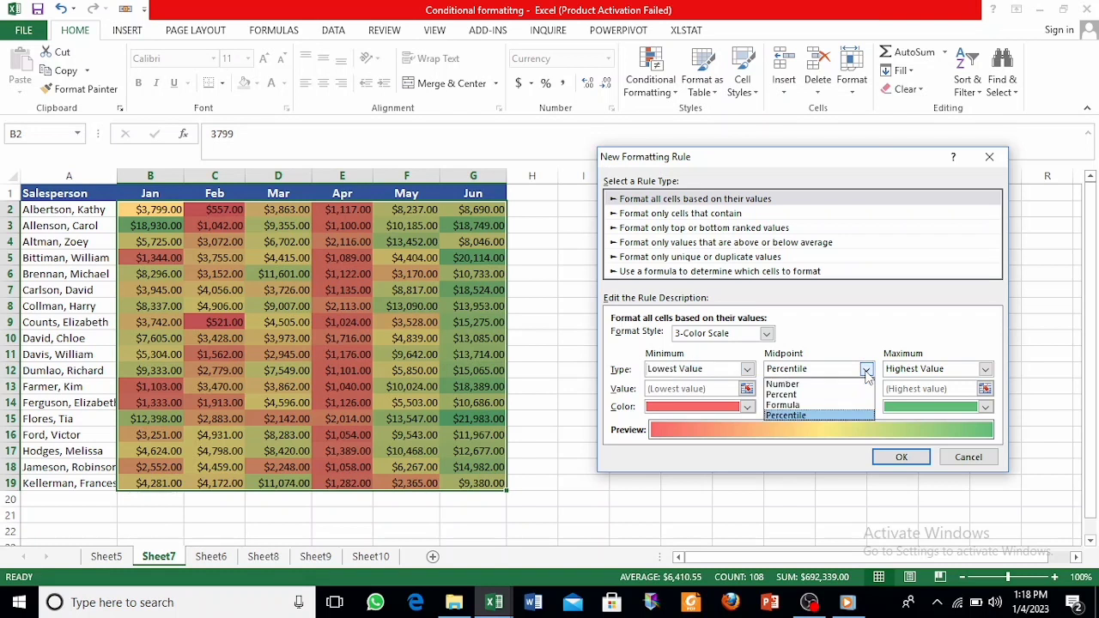
pyautogui.click(806, 416)
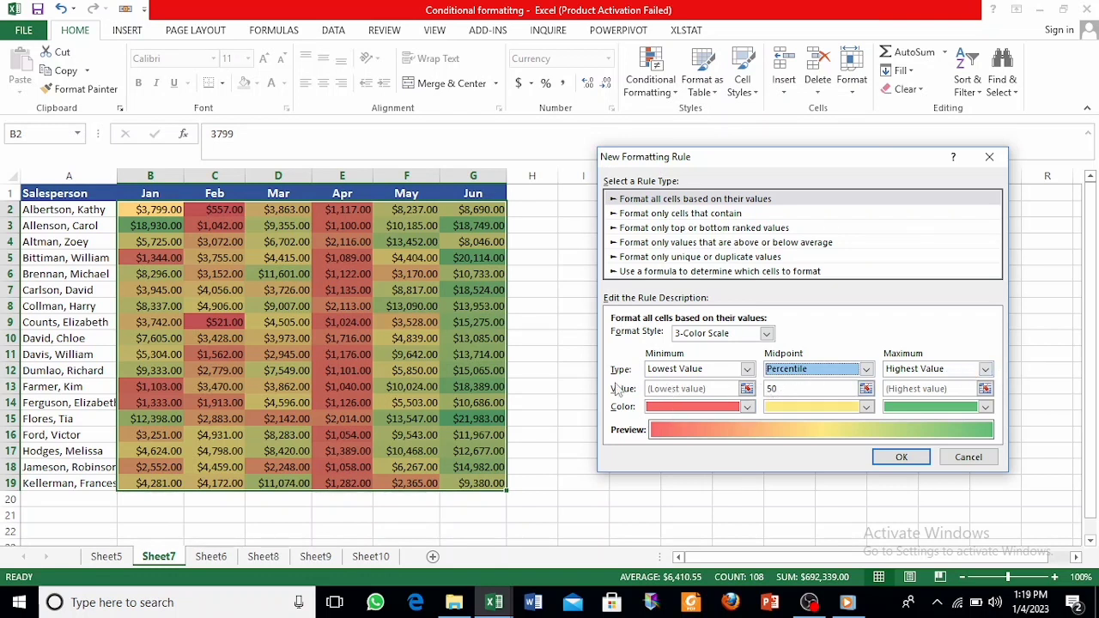
# Color the scale's minimum red, midpoint orange and maximum green from the standard colors, and apply the rule.
pyautogui.click(747, 409)
pyautogui.click(667, 529)
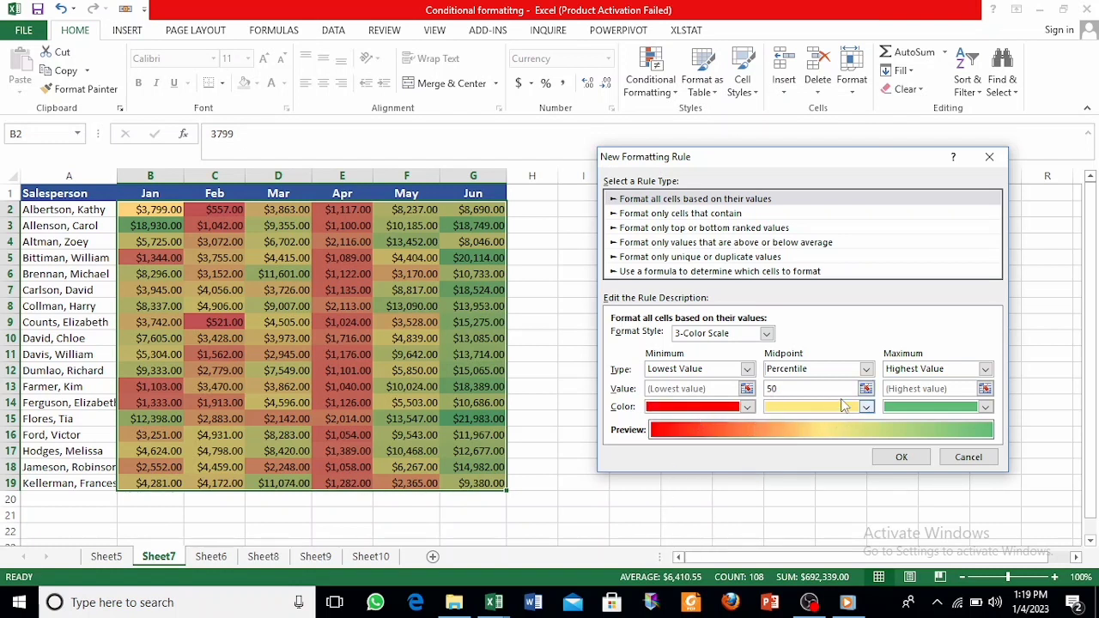
pyautogui.click(866, 407)
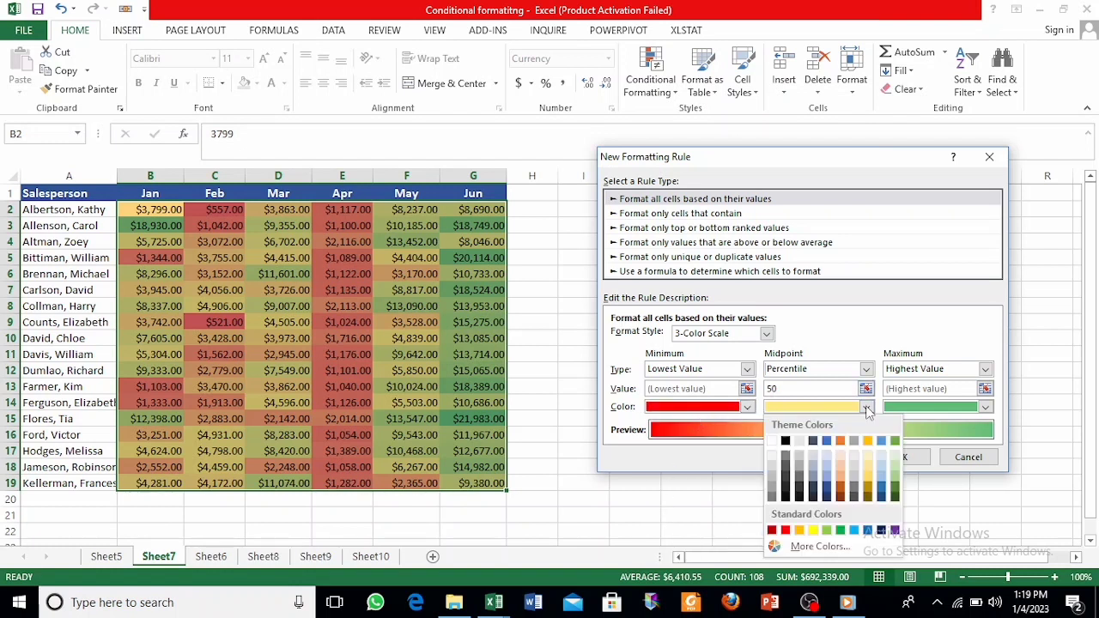
pyautogui.click(799, 530)
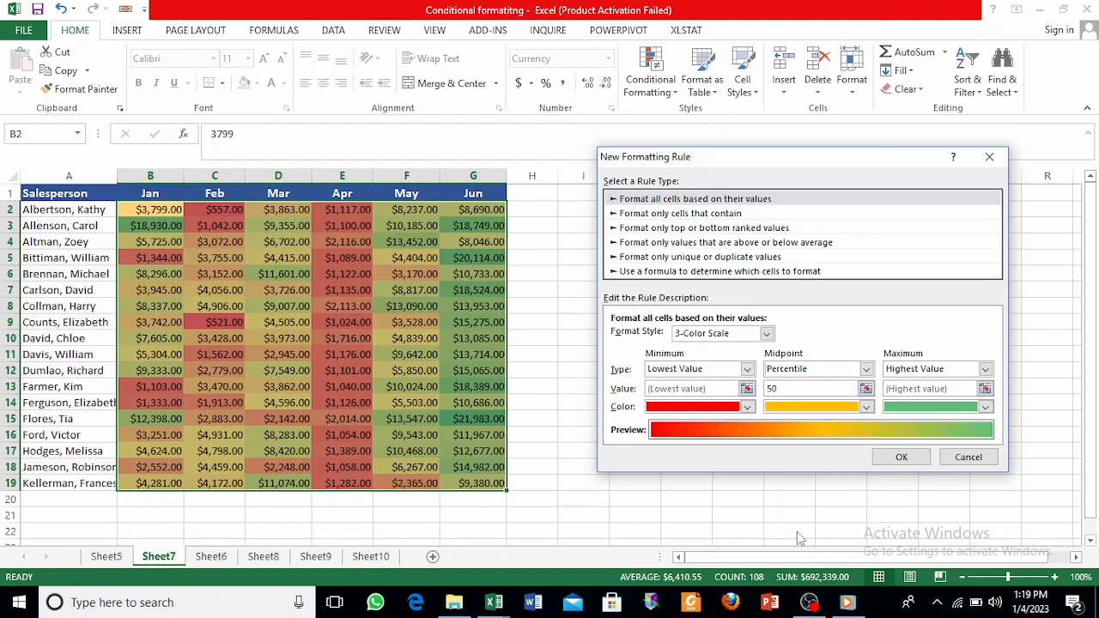
pyautogui.click(985, 408)
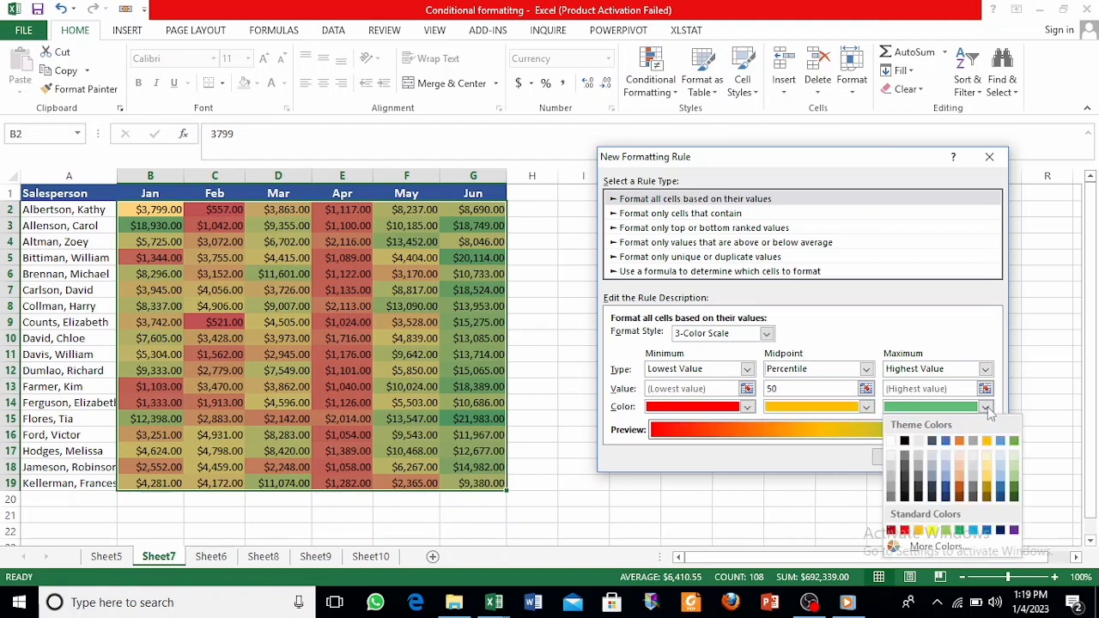
pyautogui.click(959, 530)
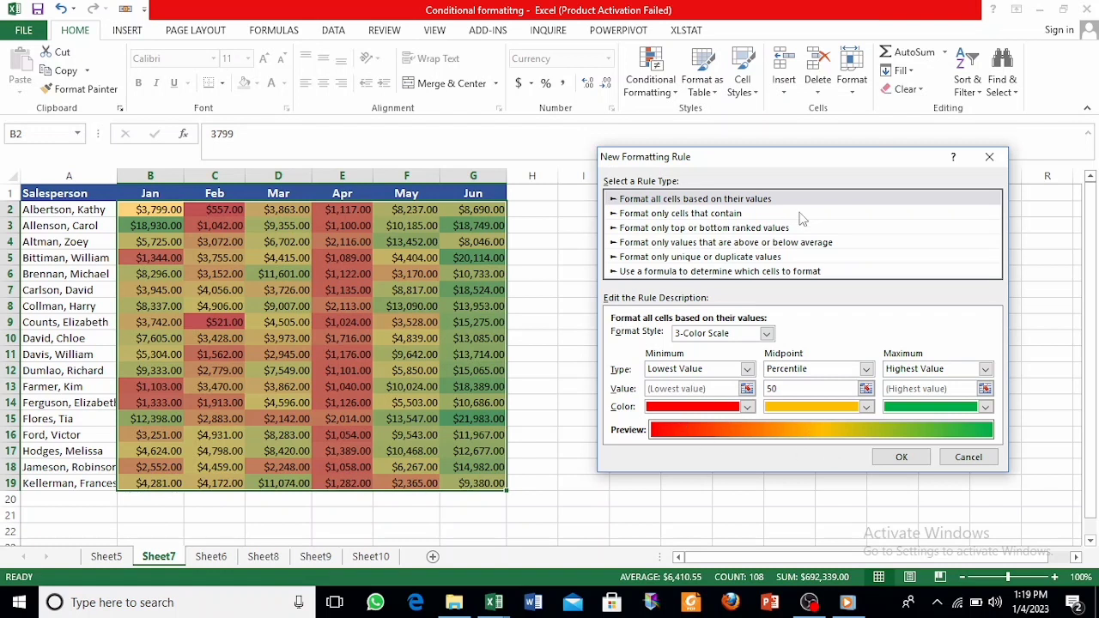
pyautogui.click(900, 456)
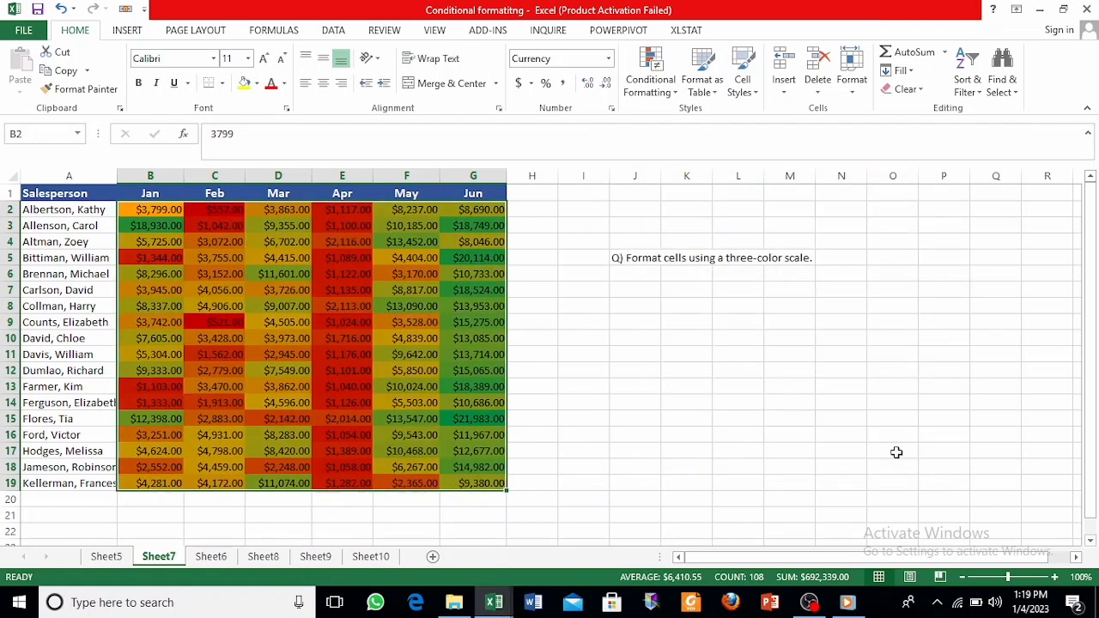
# Examine how the three-color scale shades low, middle and high revenues in the Jan, Feb and Jun columns.
pyautogui.click(204, 256)
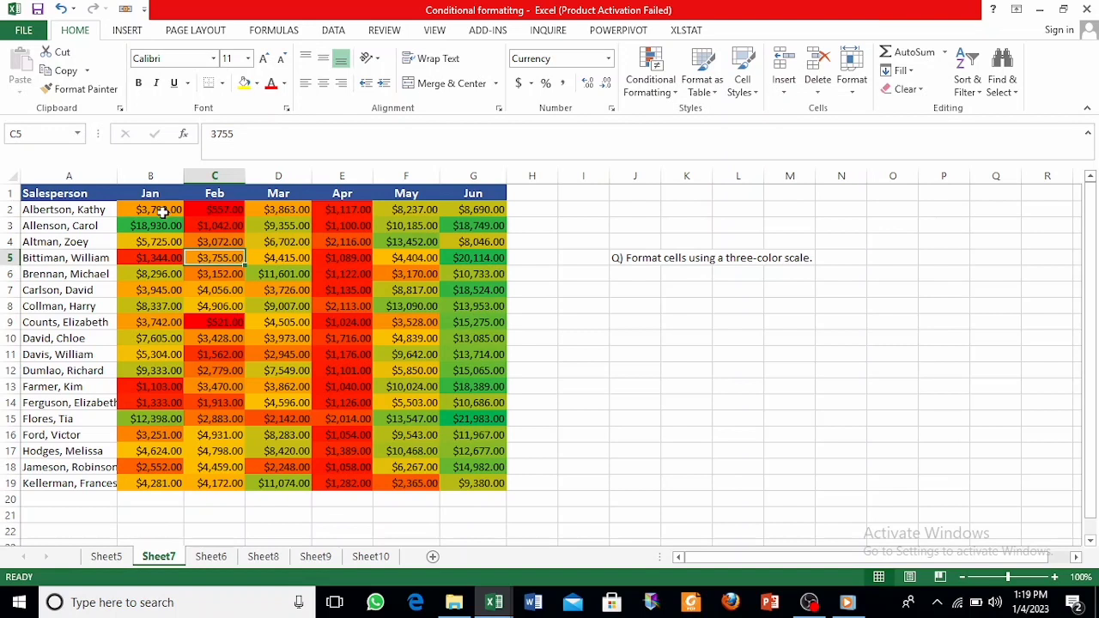
pyautogui.click(160, 211)
pyautogui.click(220, 213)
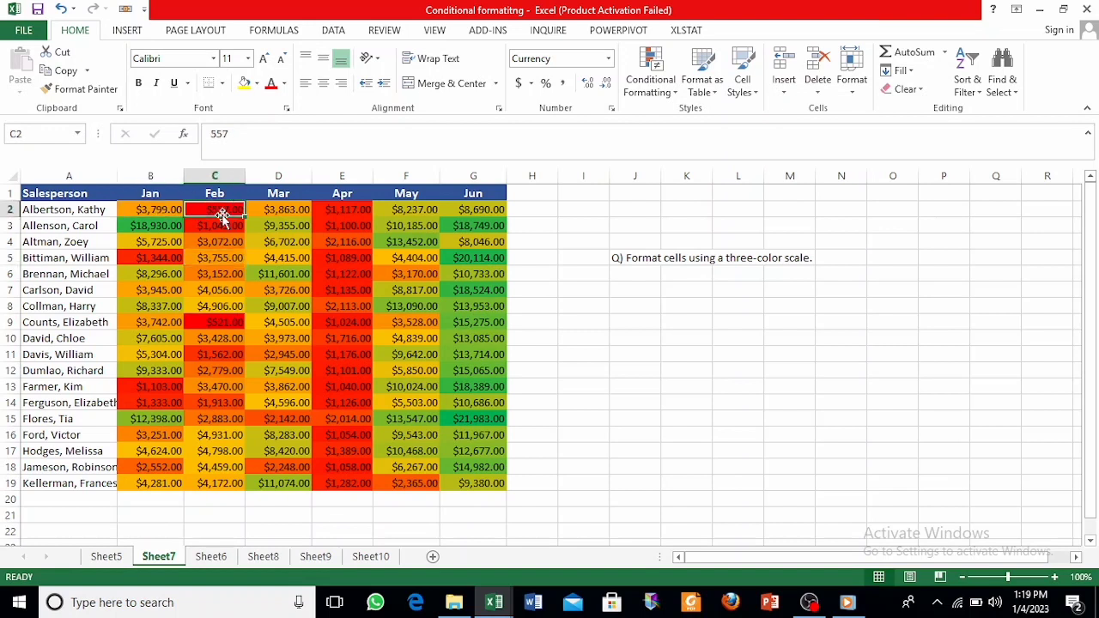
pyautogui.click(221, 224)
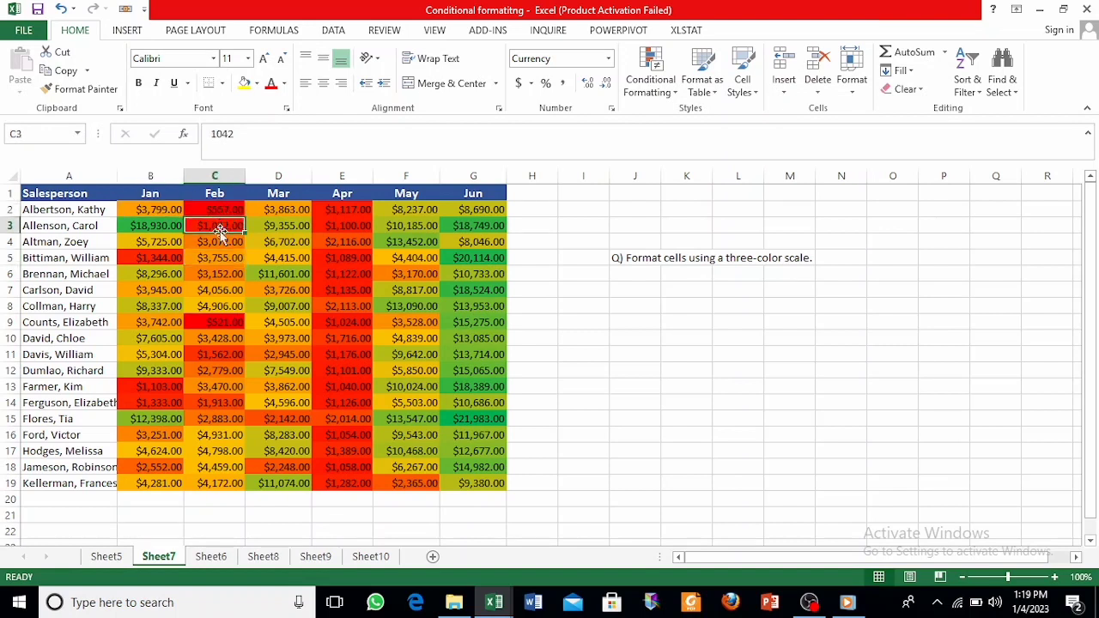
pyautogui.click(220, 257)
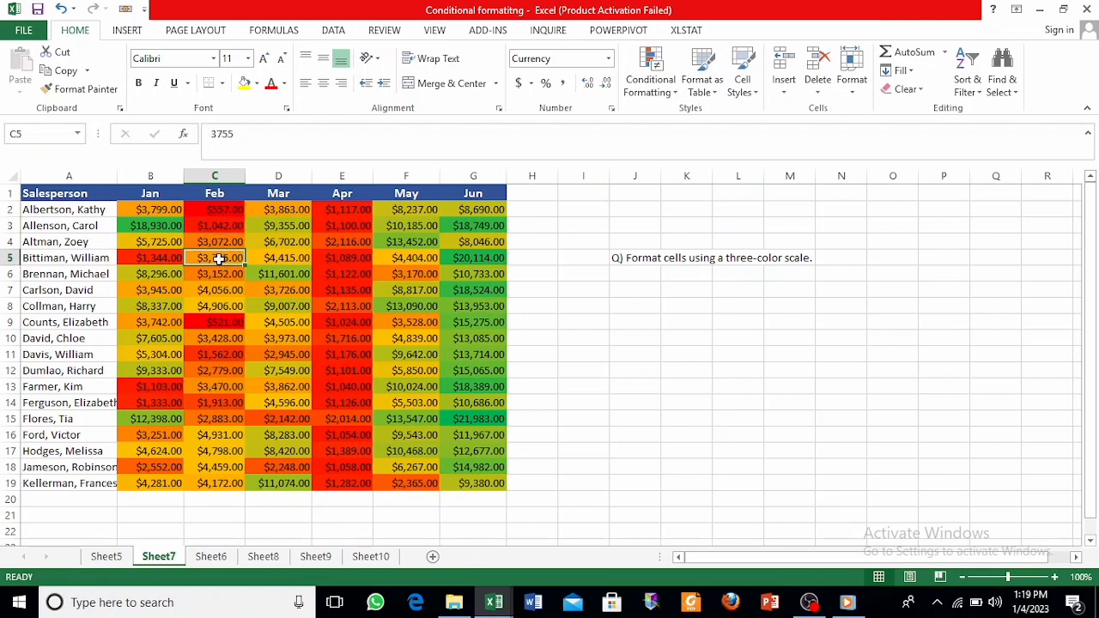
pyautogui.click(211, 310)
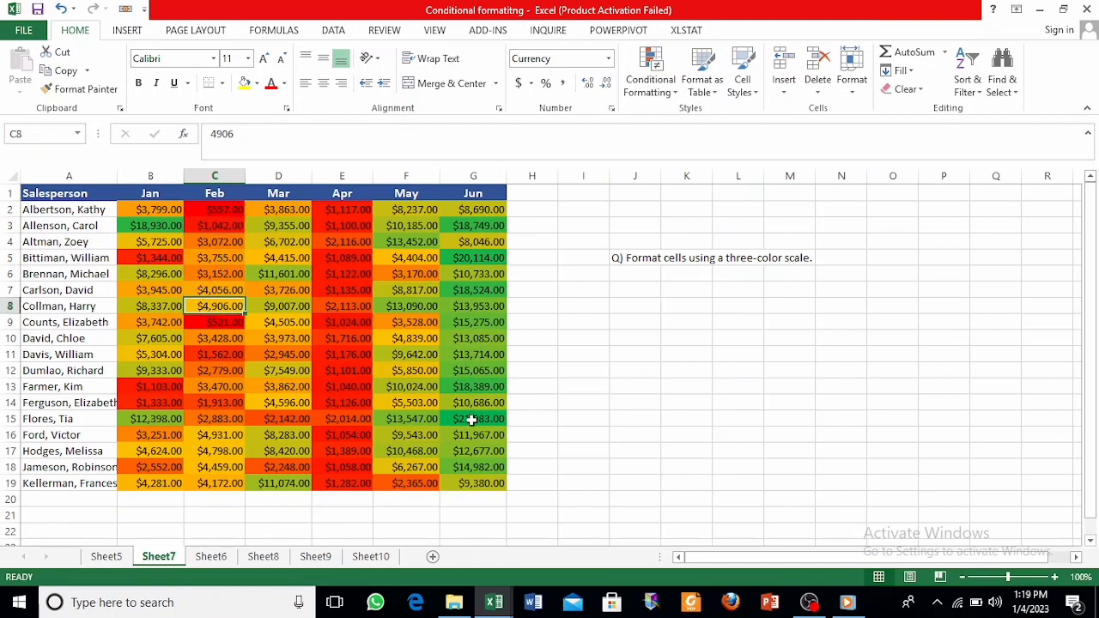
pyautogui.click(470, 258)
pyautogui.click(474, 230)
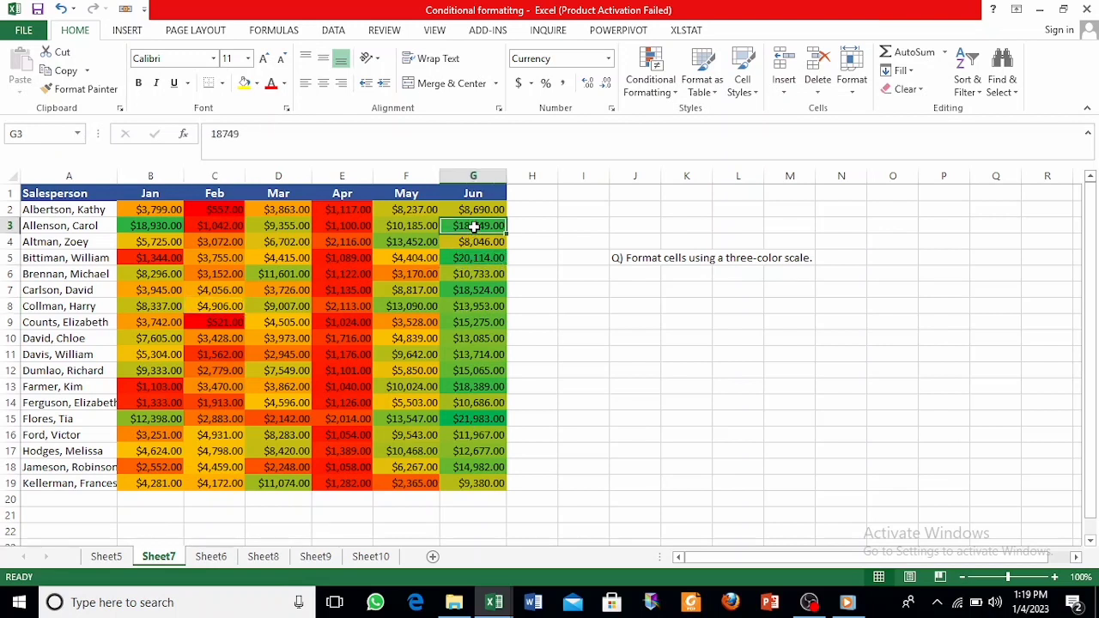
pyautogui.click(473, 259)
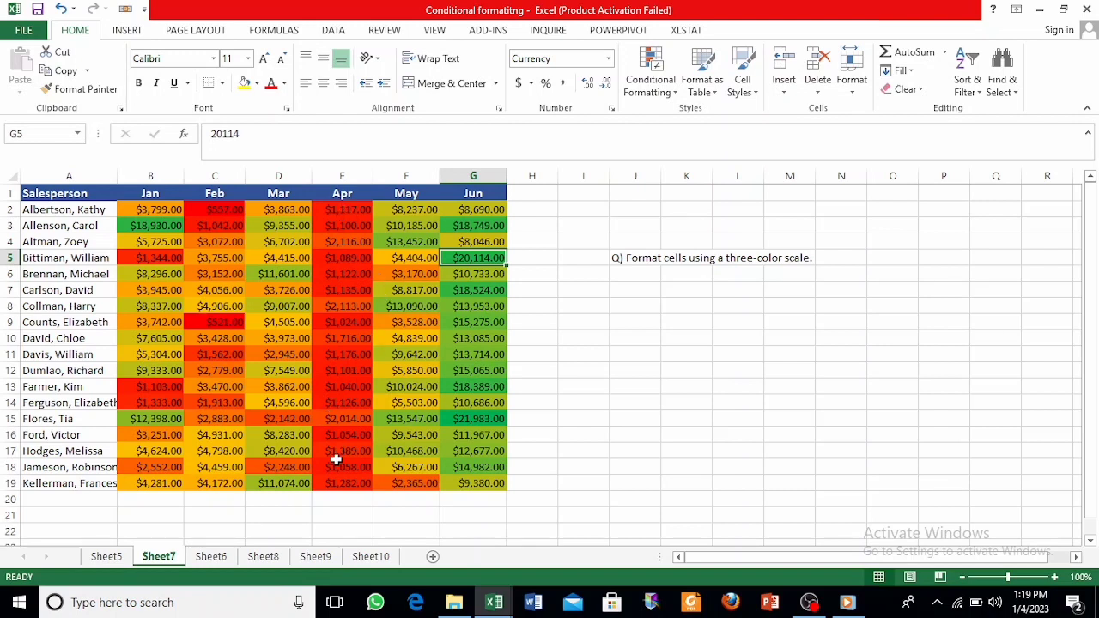
pyautogui.click(569, 291)
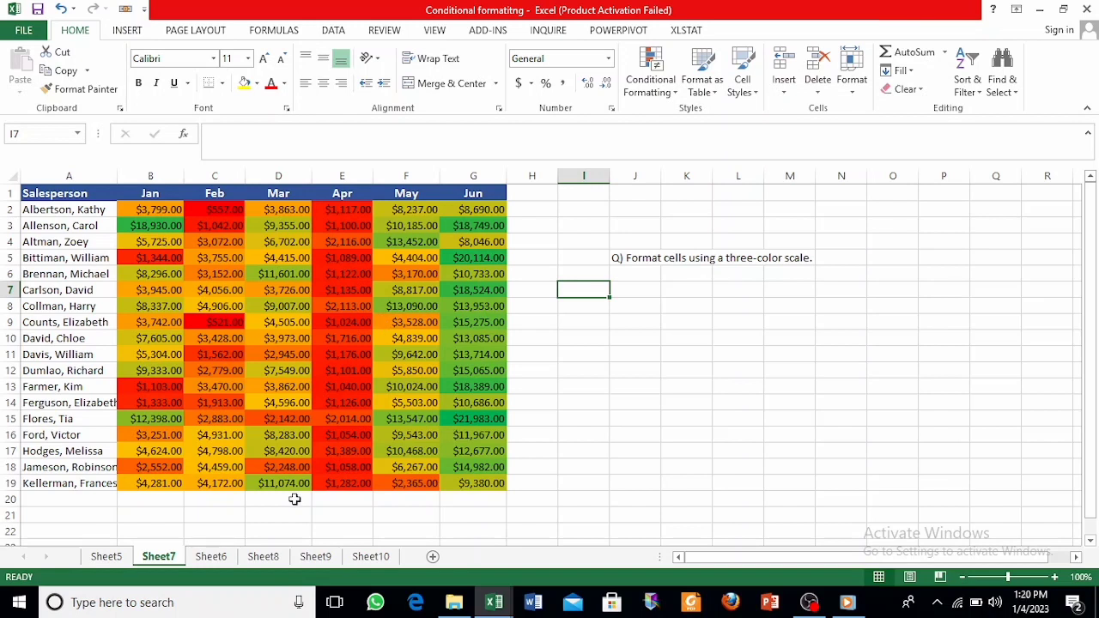
# Switch to Sheet6 and read the question about coloring above-average and below-average revenue.
pyautogui.click(212, 559)
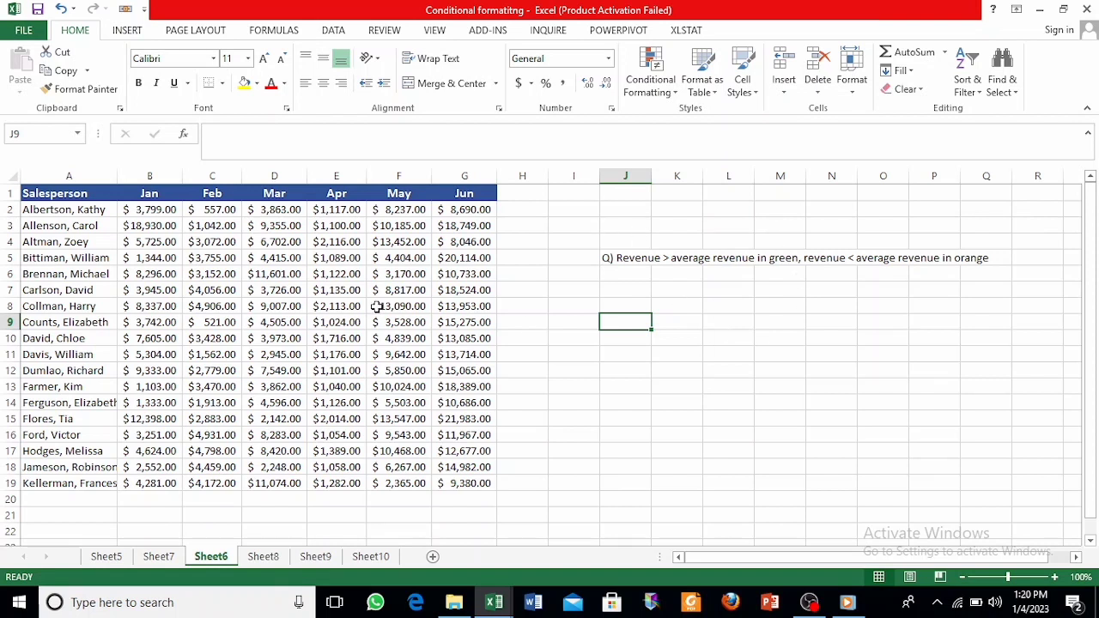
pyautogui.click(632, 258)
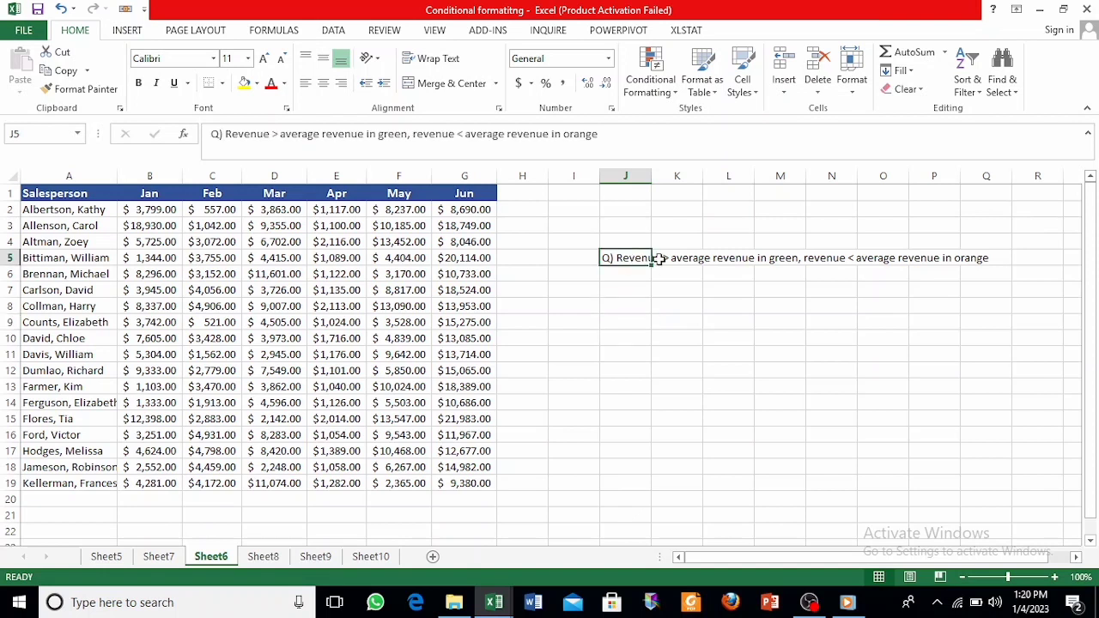
pyautogui.click(739, 257)
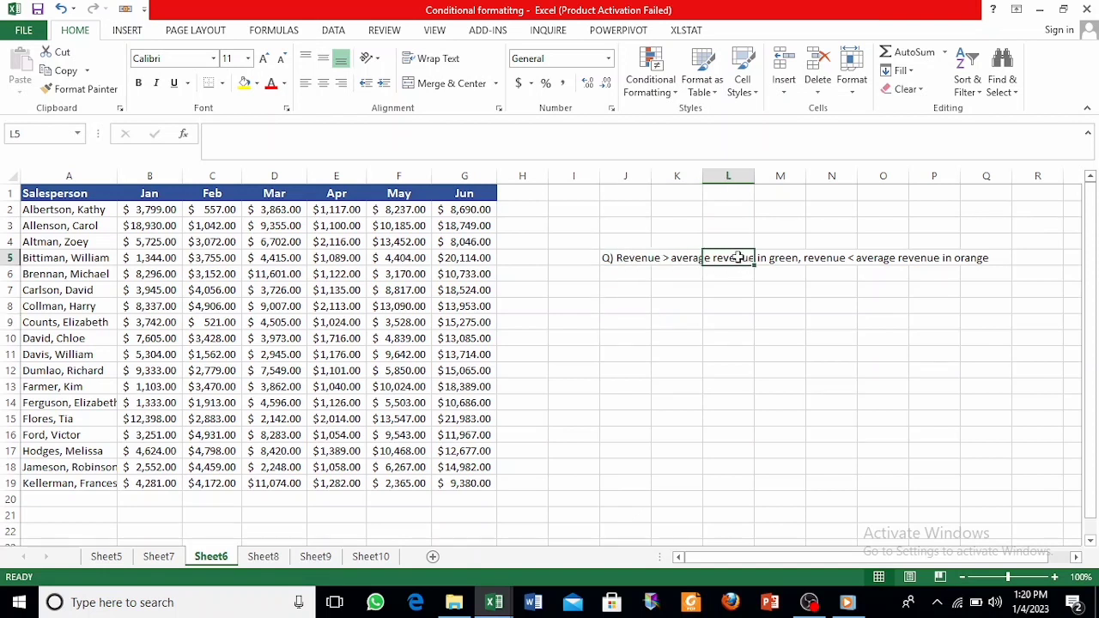
pyautogui.click(632, 258)
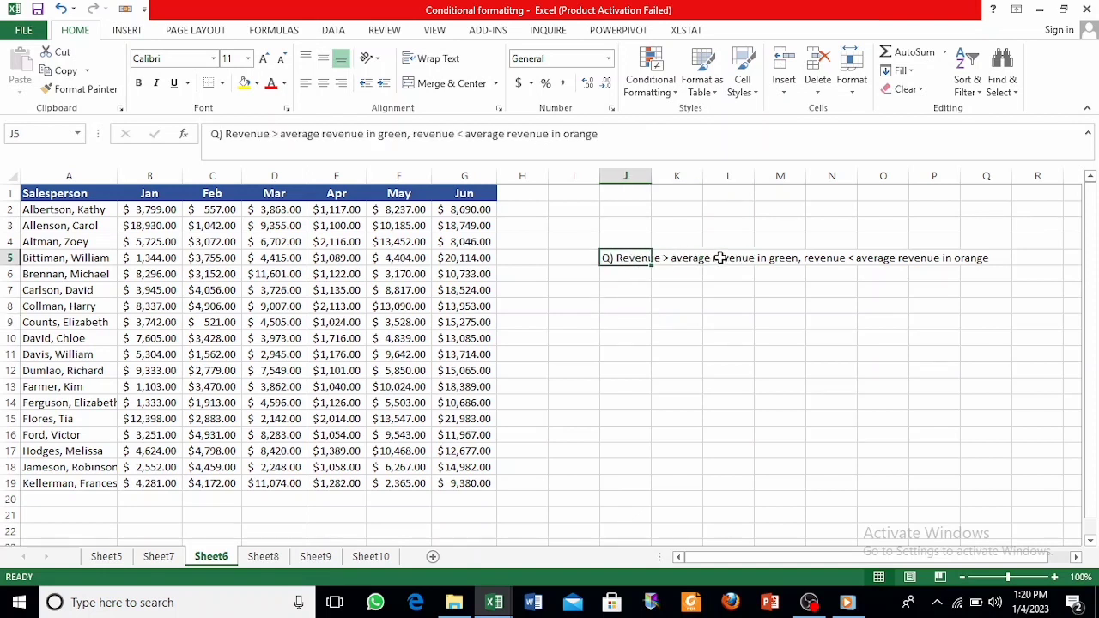
pyautogui.click(719, 257)
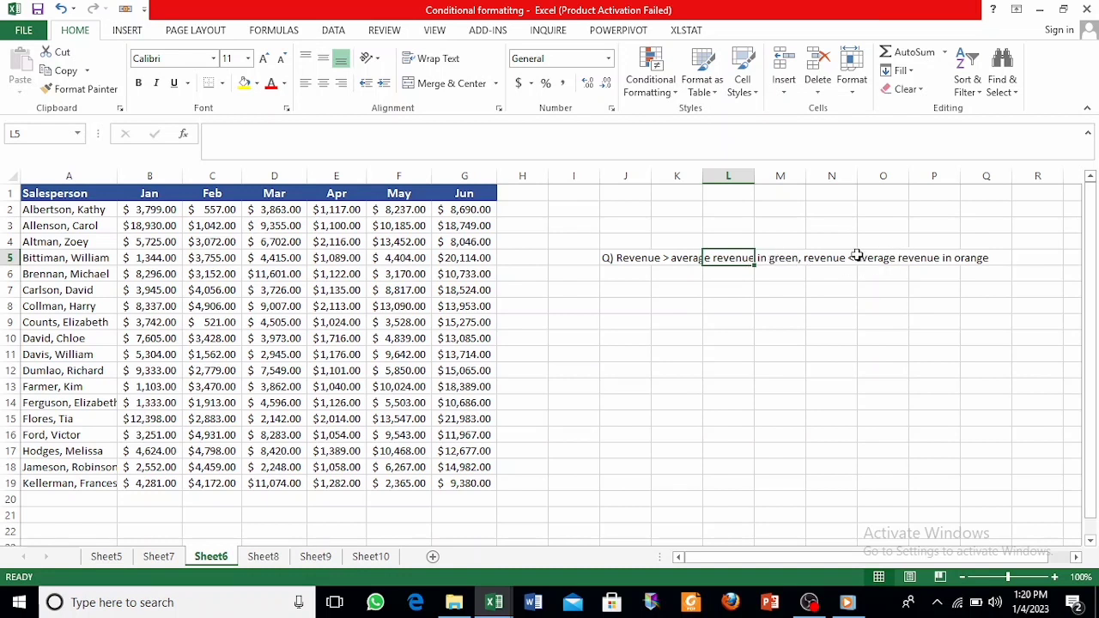
pyautogui.click(917, 262)
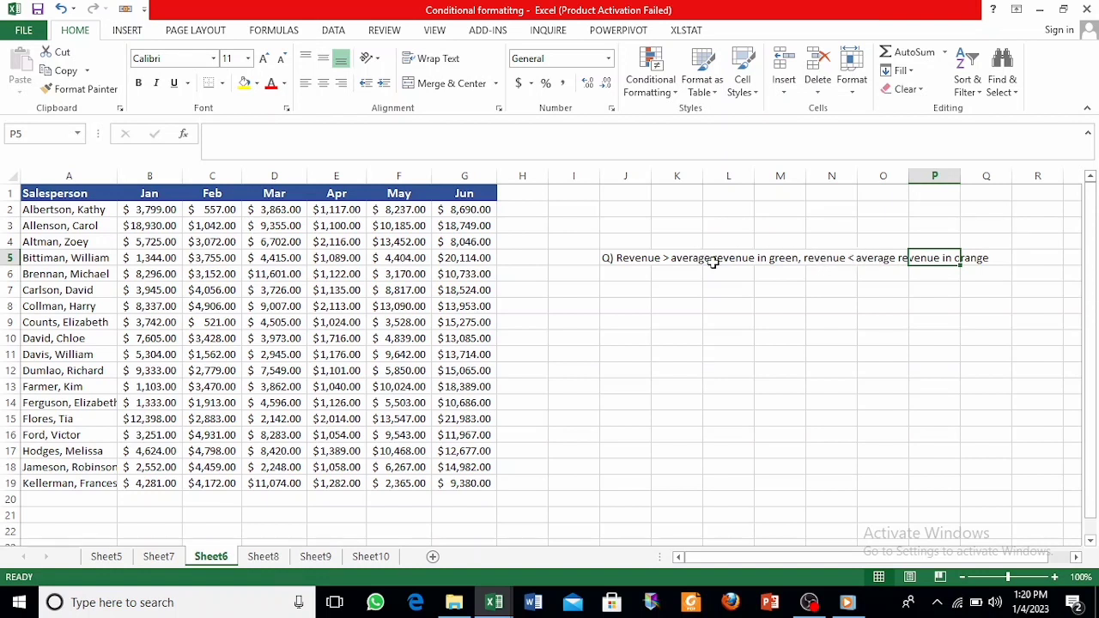
# Start a new conditional formatting rule on B2:G19 that formats only values above the average for the range.
pyautogui.moveTo(163, 211); pyautogui.dragTo(475, 486)
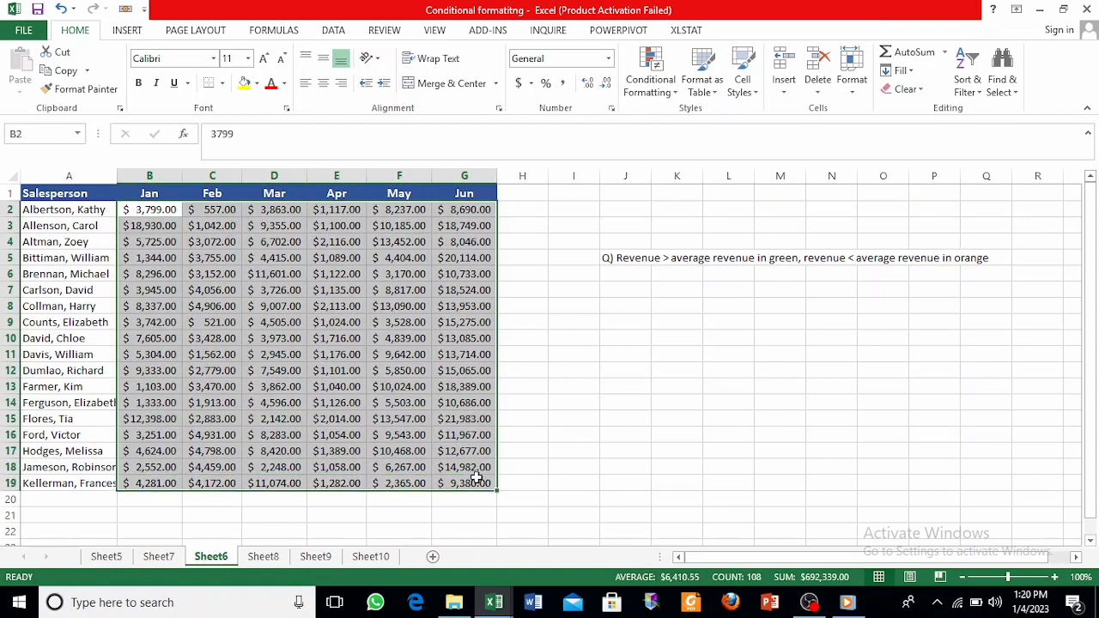
pyautogui.click(674, 93)
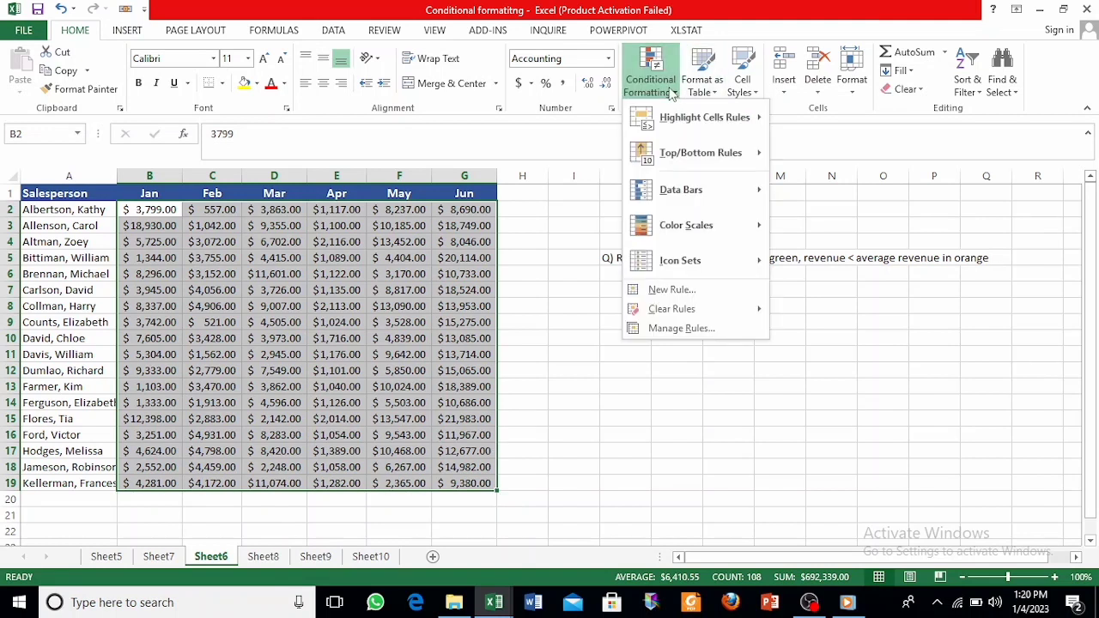
pyautogui.click(670, 289)
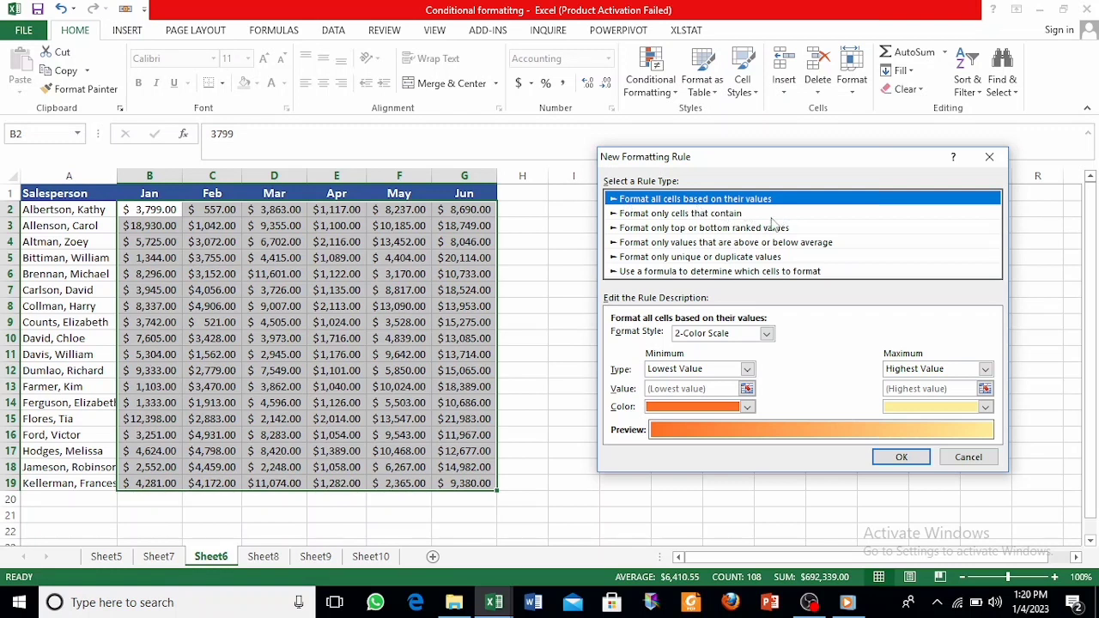
pyautogui.click(636, 244)
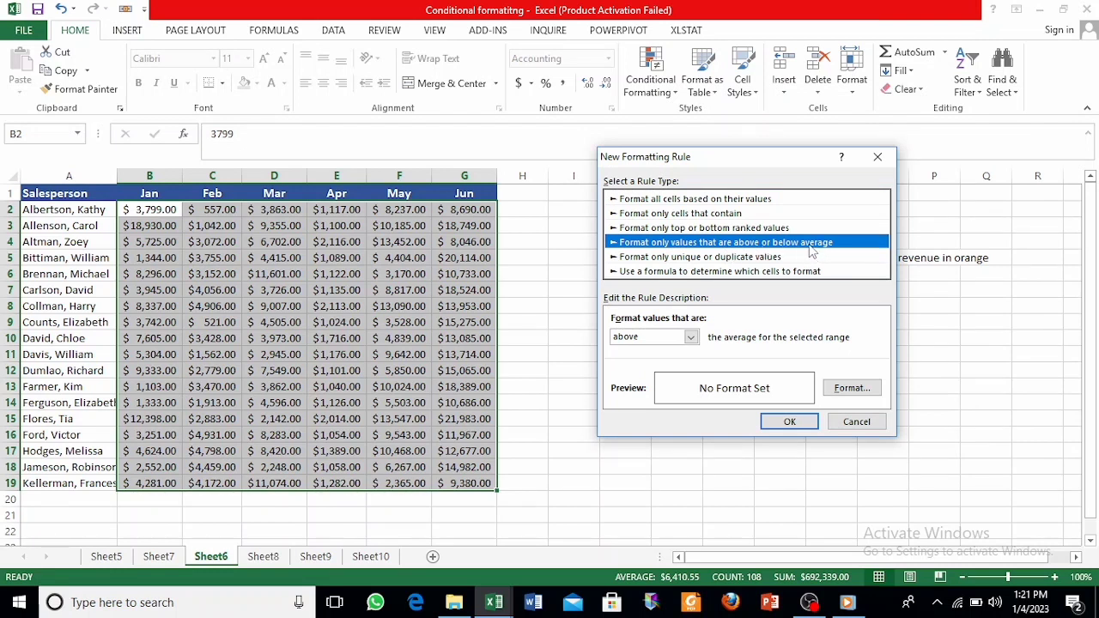
pyautogui.click(691, 337)
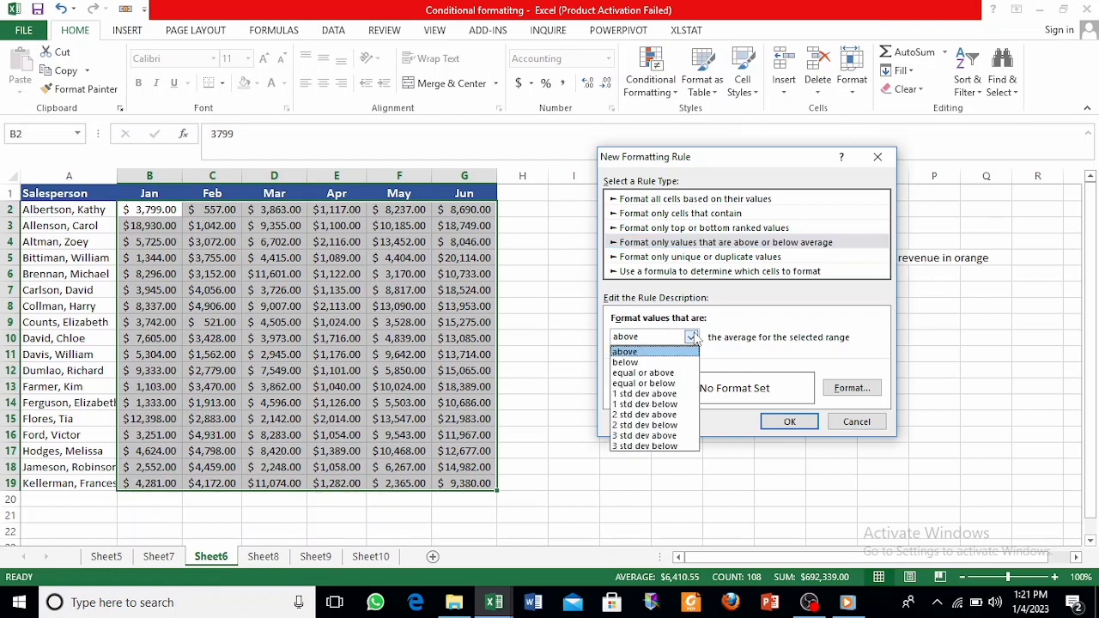
pyautogui.click(651, 355)
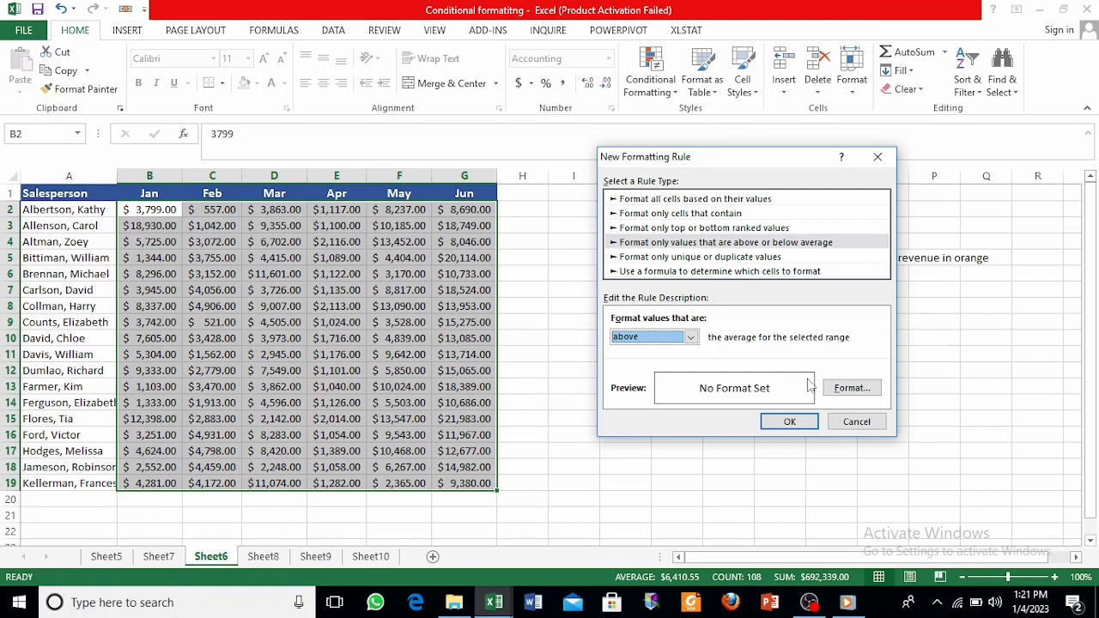
# Give the above-average rule a green fill from the standard colors and apply it to the revenue range.
pyautogui.click(867, 390)
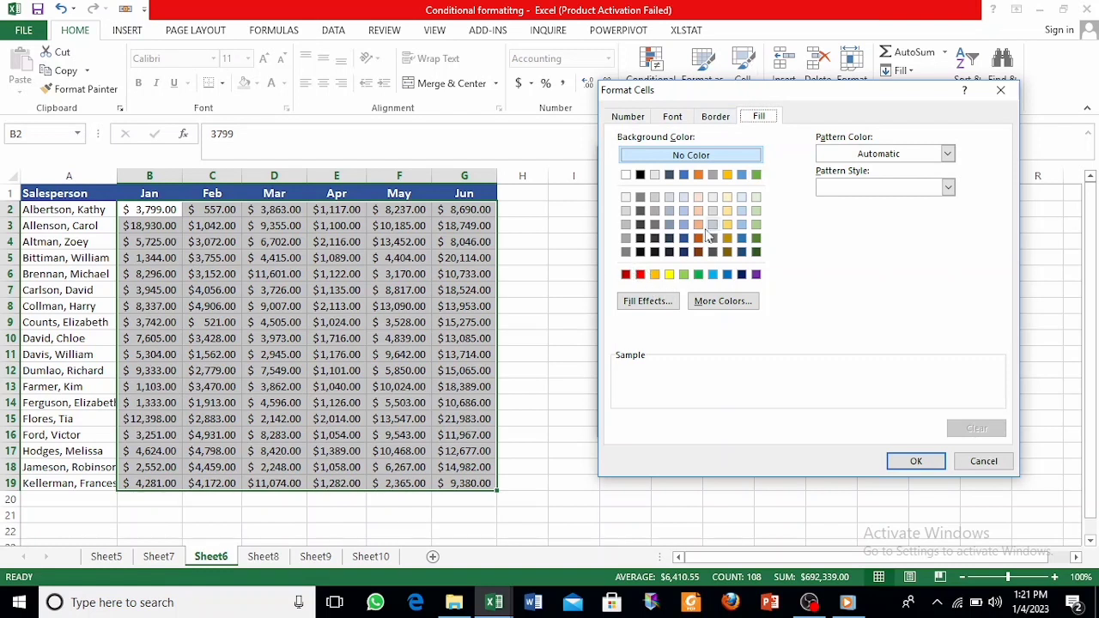
pyautogui.click(699, 275)
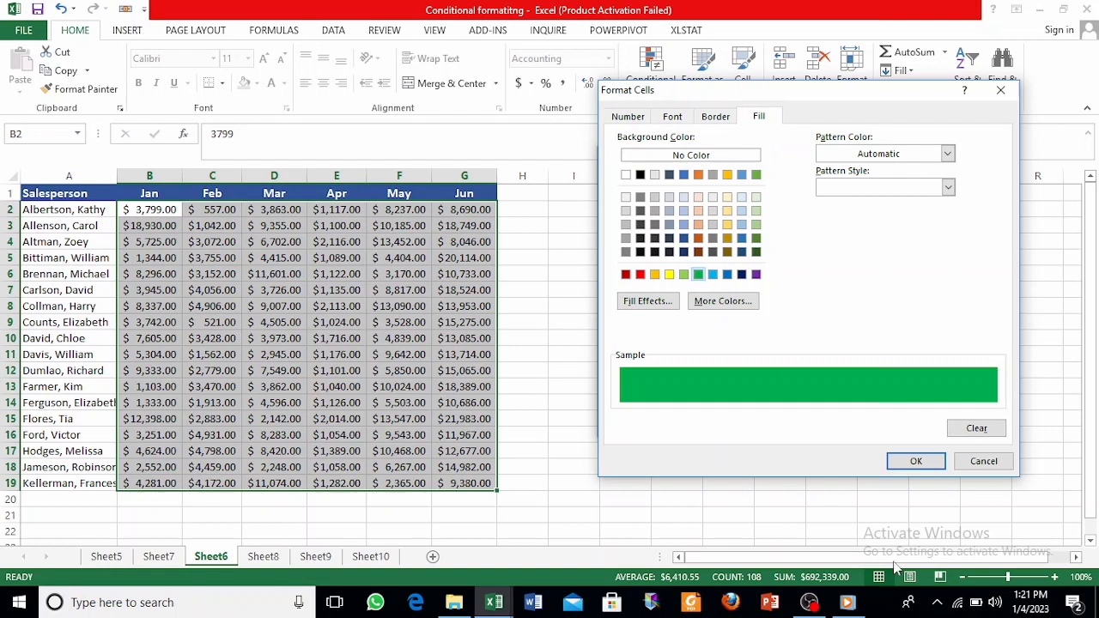
pyautogui.click(915, 461)
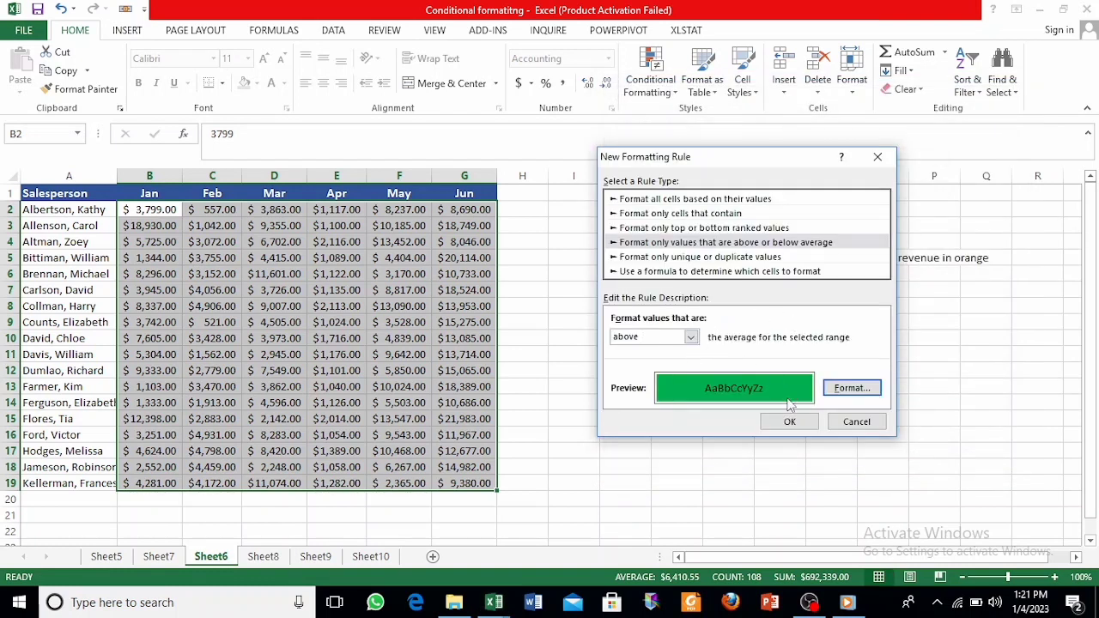
pyautogui.click(790, 420)
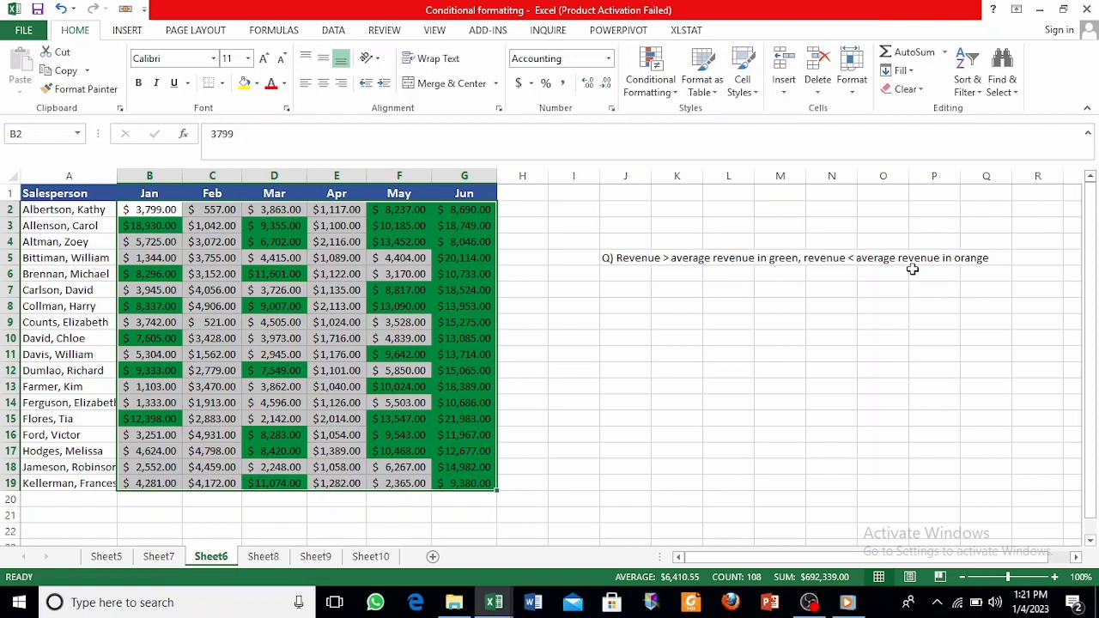
# Start a second formatting rule on the same revenue range for values below the average.
pyautogui.click(668, 89)
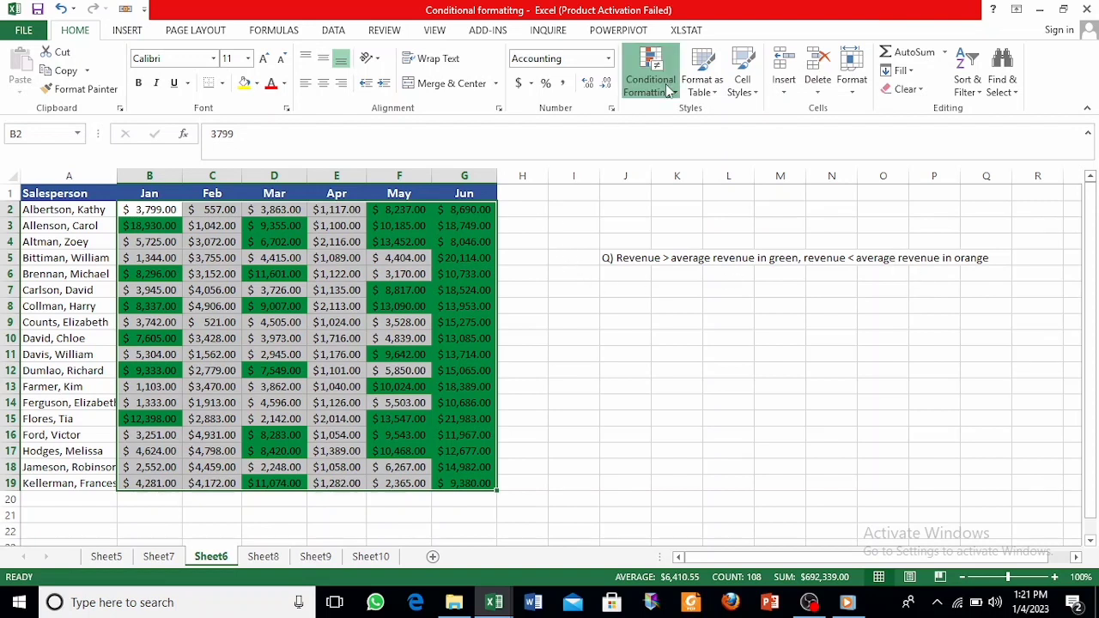
pyautogui.click(674, 291)
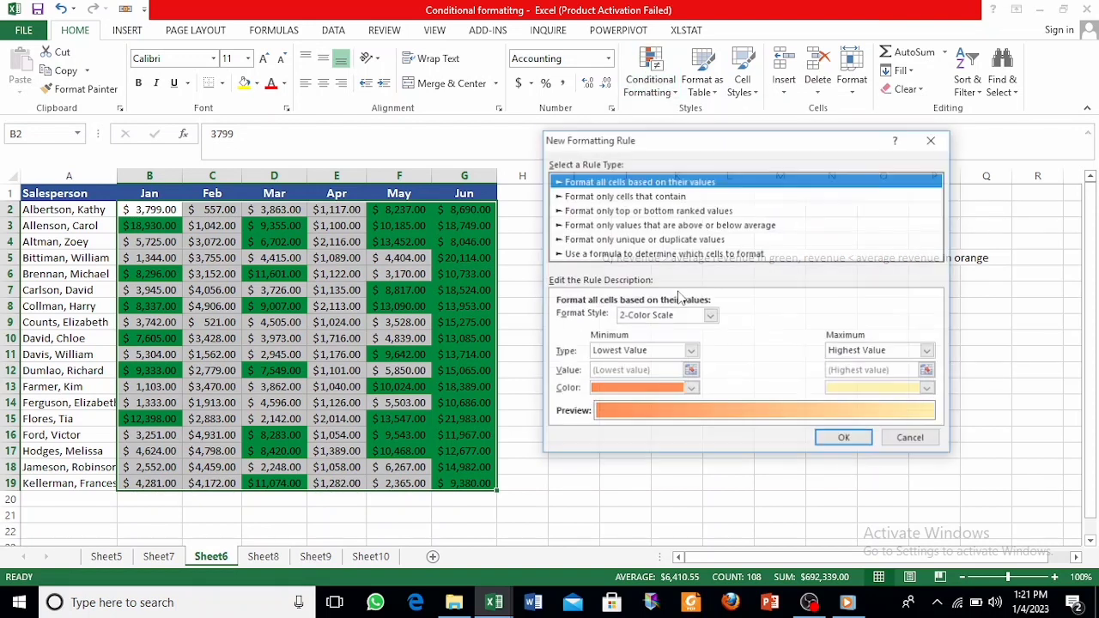
pyautogui.click(628, 225)
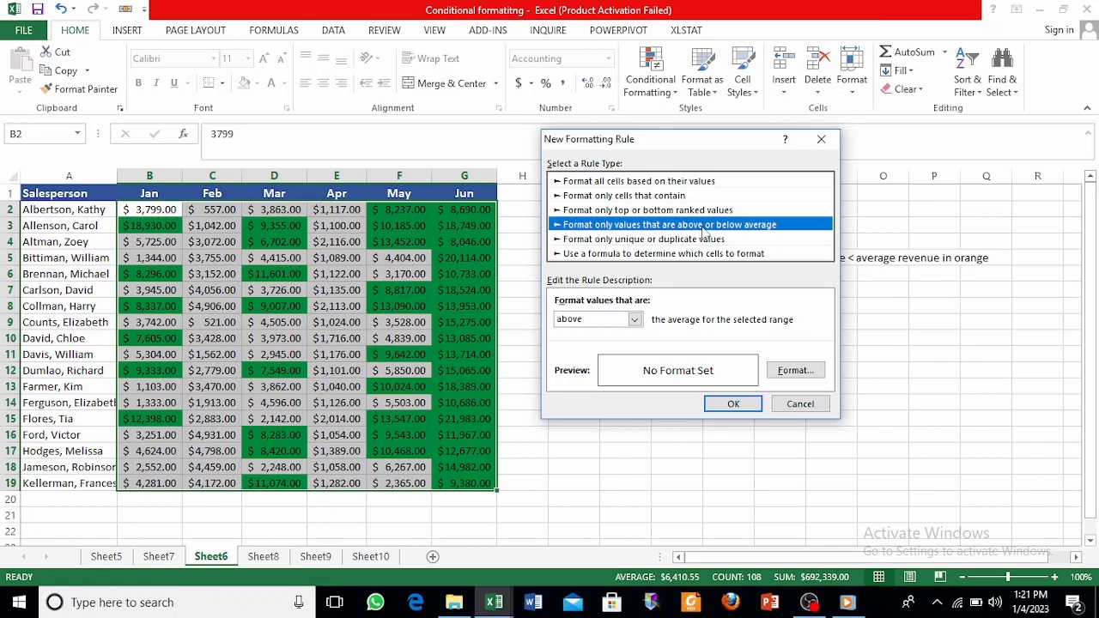
pyautogui.click(634, 320)
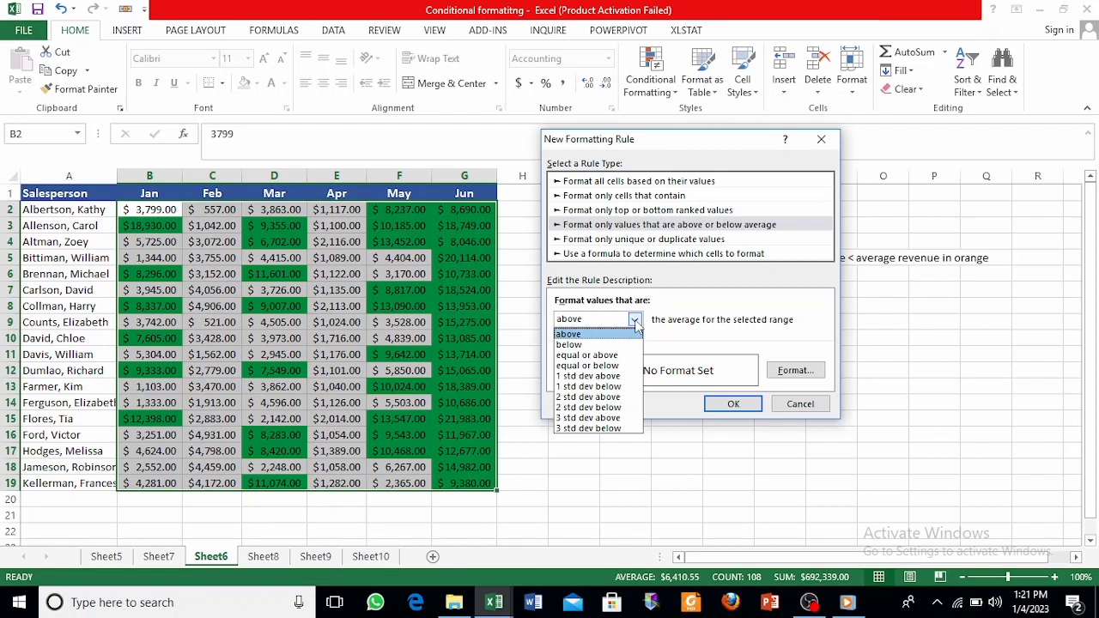
pyautogui.click(587, 345)
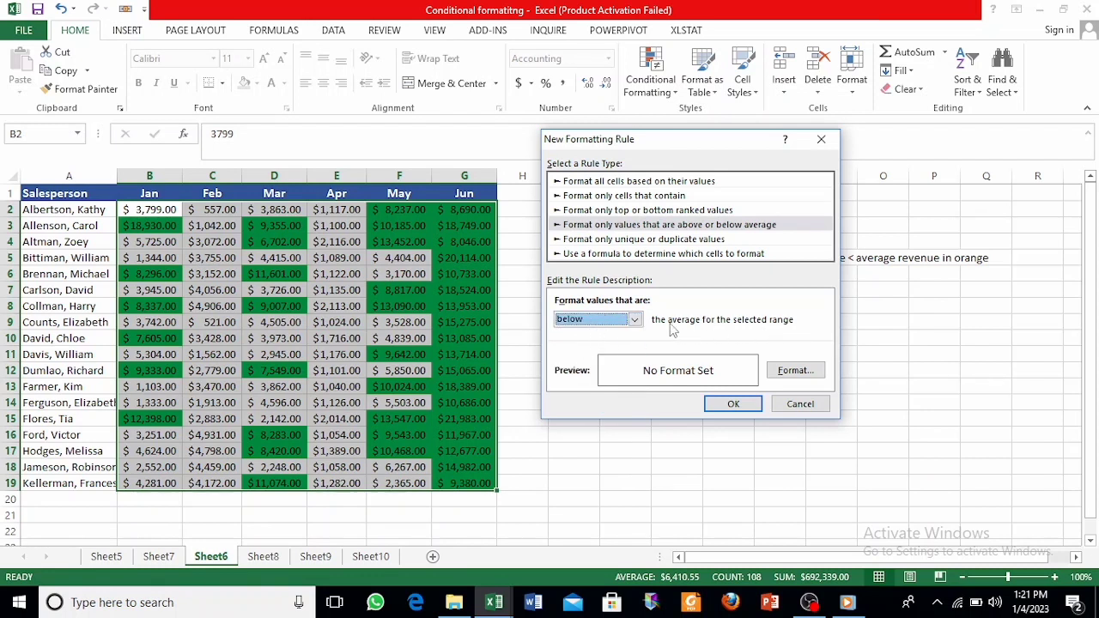
# Give the below-average rule an orange fill from the standard colors and apply it.
pyautogui.click(795, 370)
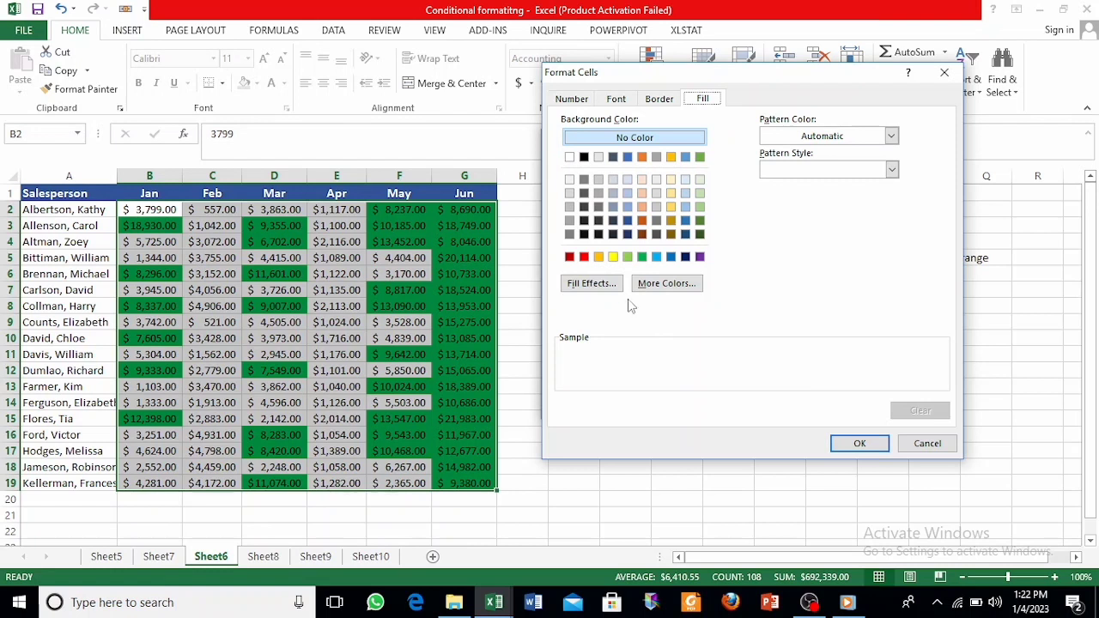
pyautogui.click(599, 258)
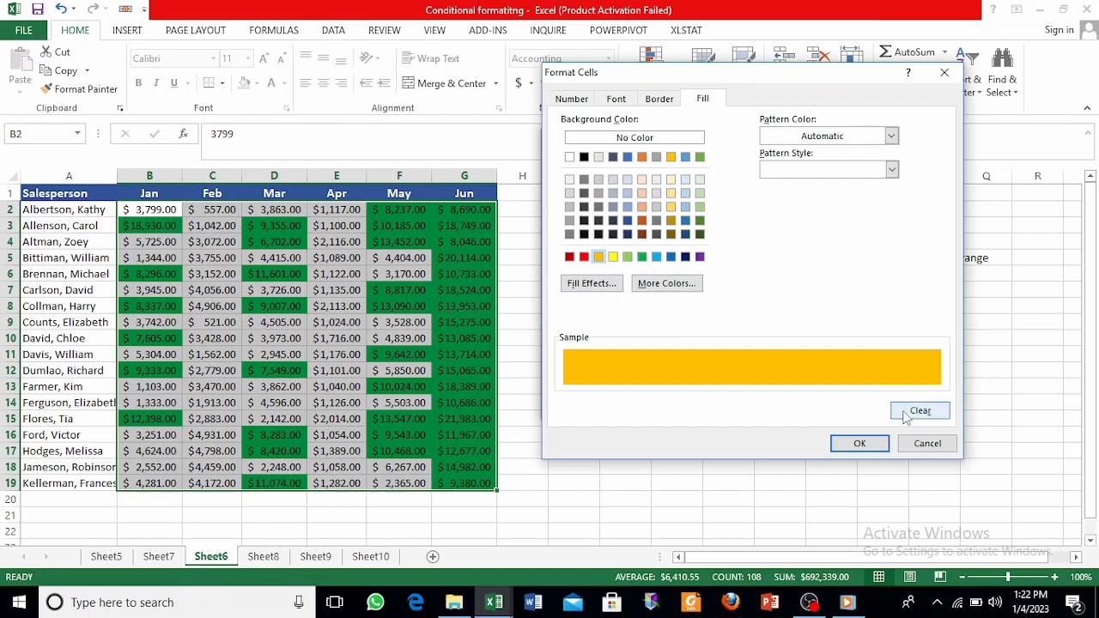
pyautogui.click(858, 443)
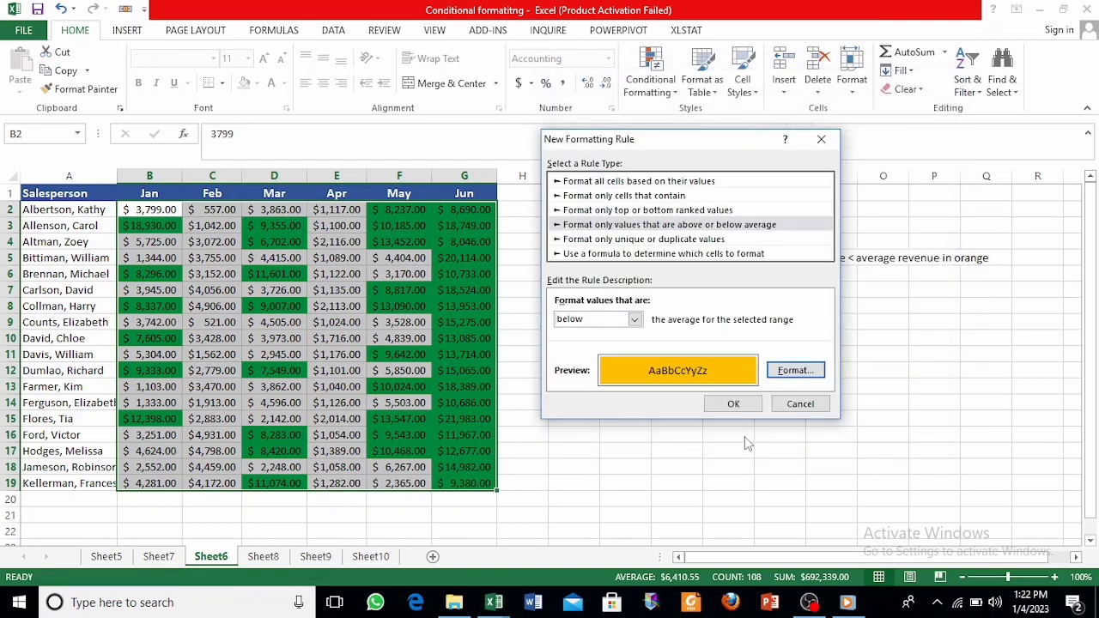
pyautogui.click(731, 404)
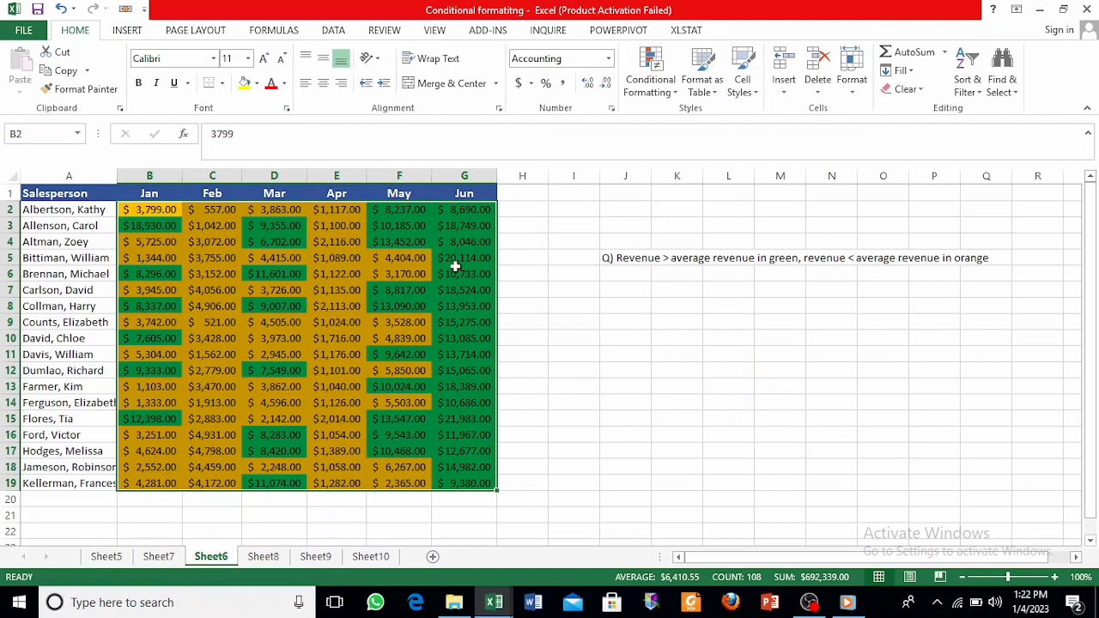
# Examine how the green and orange fills separate above-average from below-average revenues in the Feb, Apr, May and Jun columns.
pyautogui.click(451, 260)
pyautogui.click(467, 401)
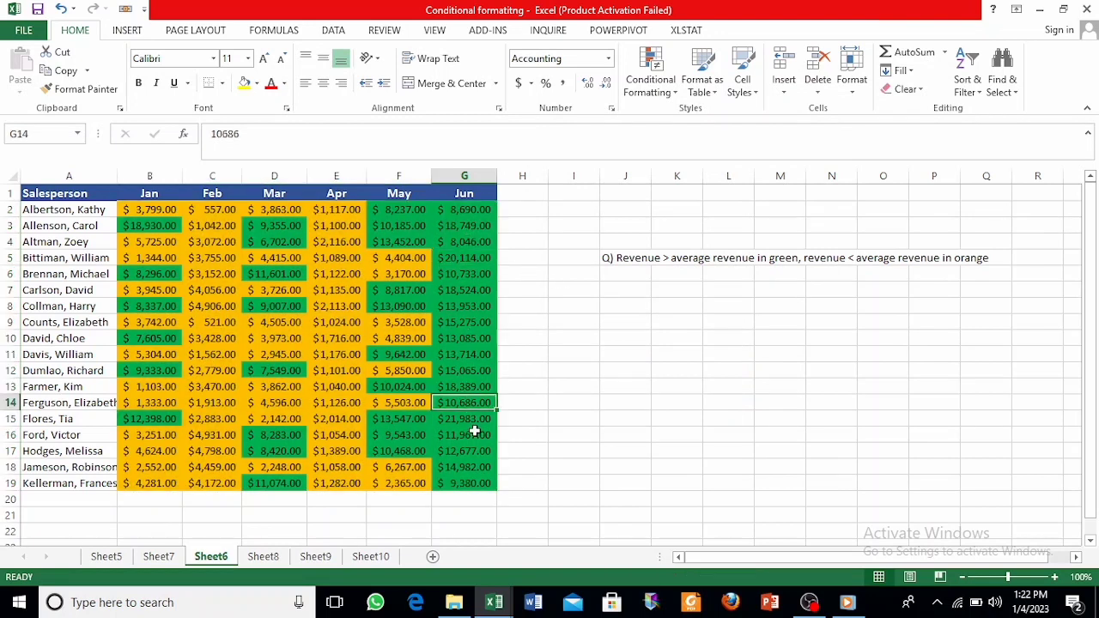
pyautogui.click(419, 434)
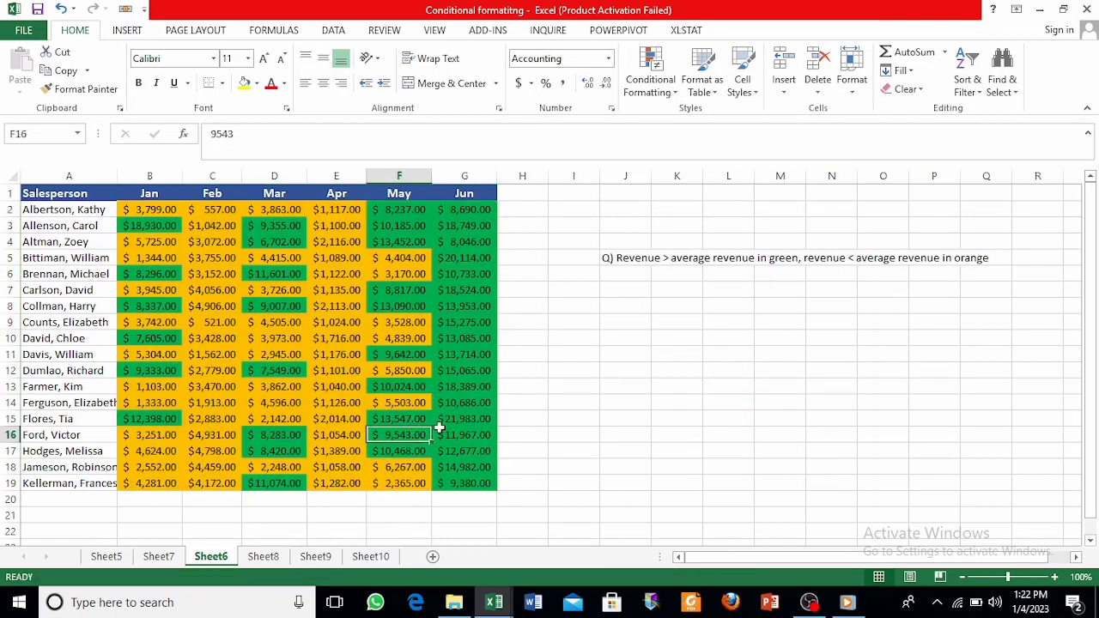
pyautogui.click(326, 337)
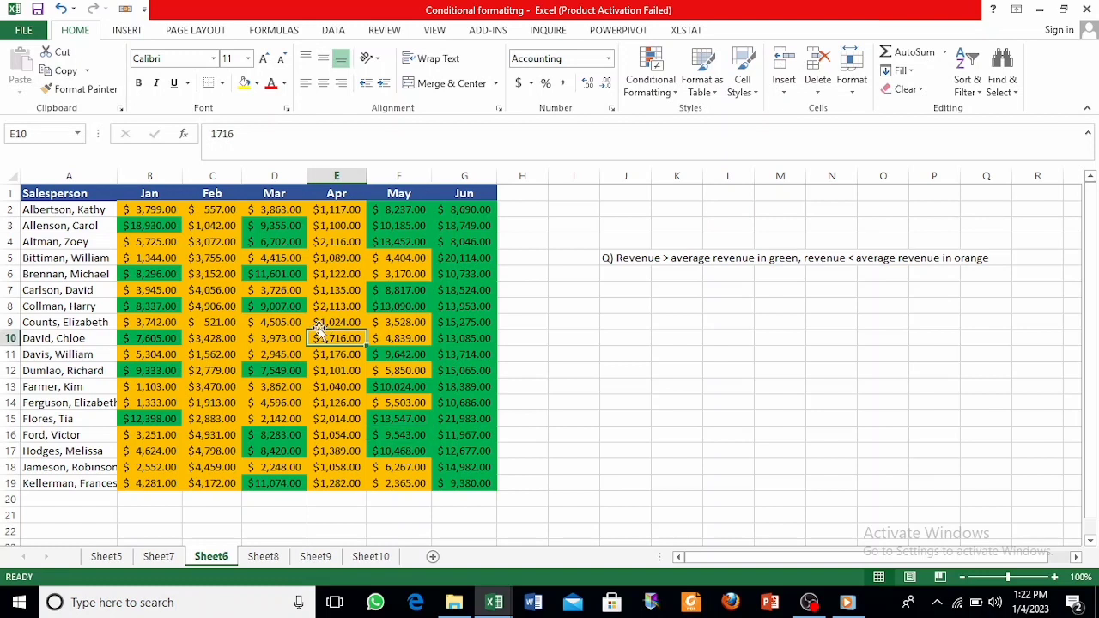
pyautogui.click(214, 242)
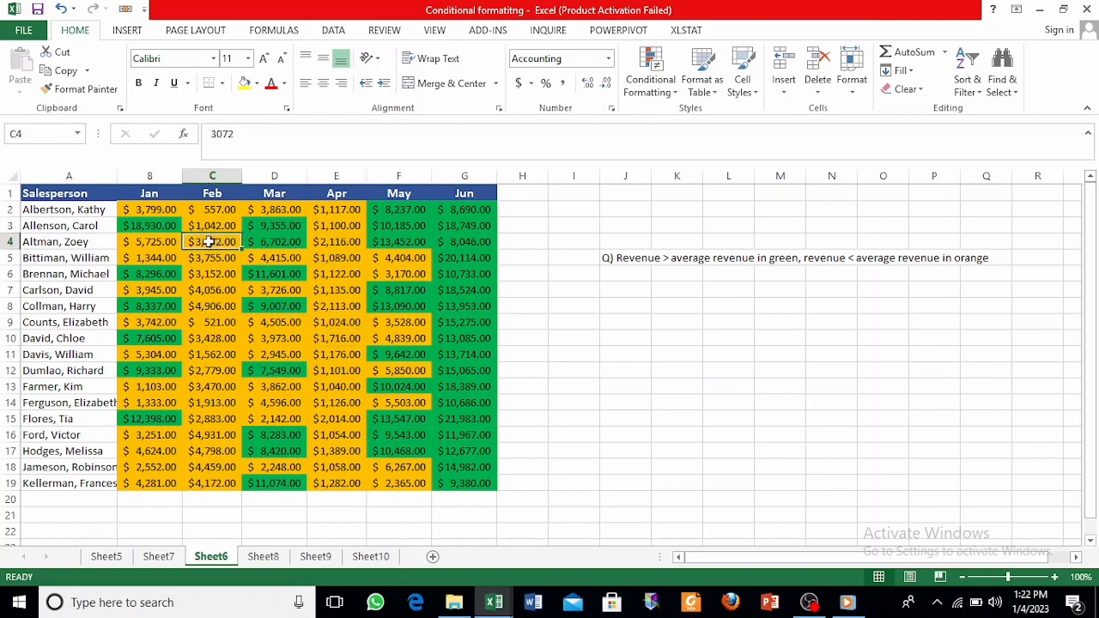
pyautogui.click(206, 434)
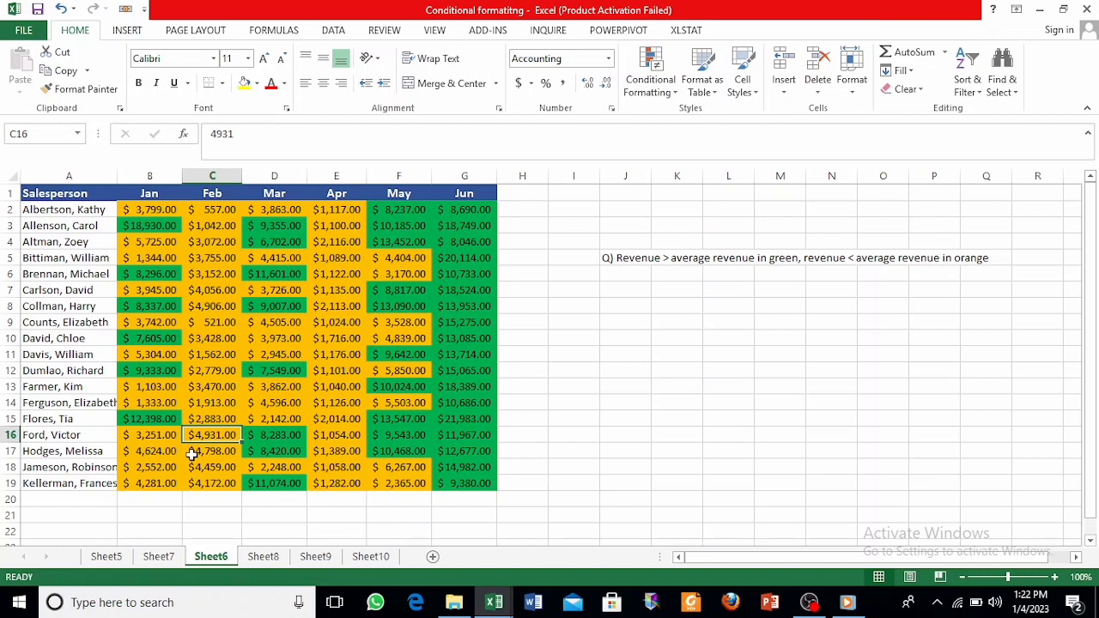
pyautogui.click(328, 397)
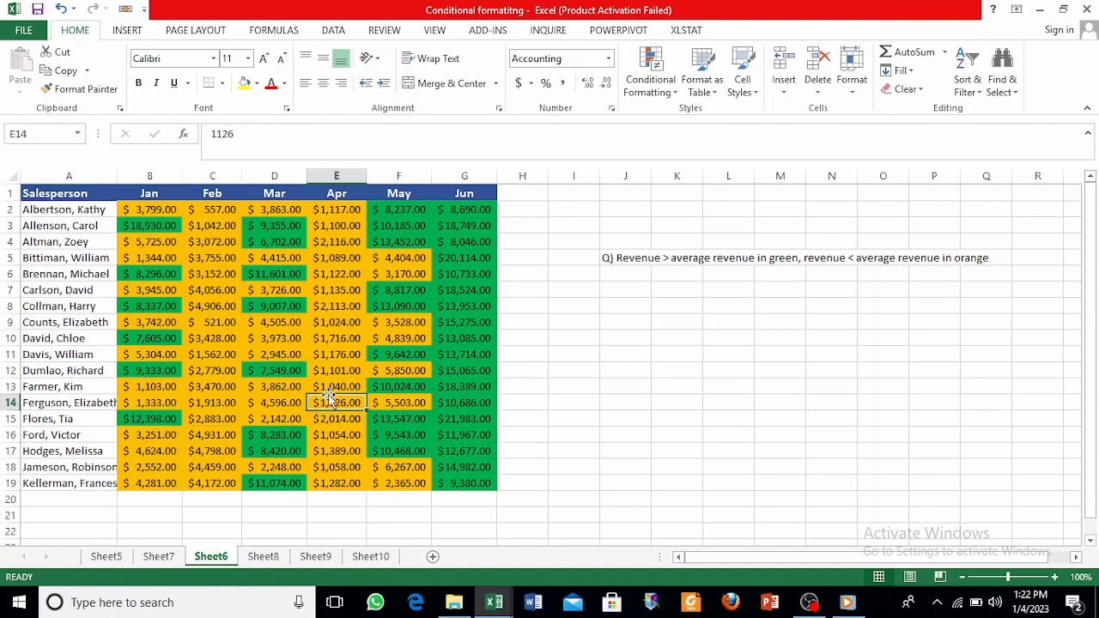
pyautogui.click(398, 224)
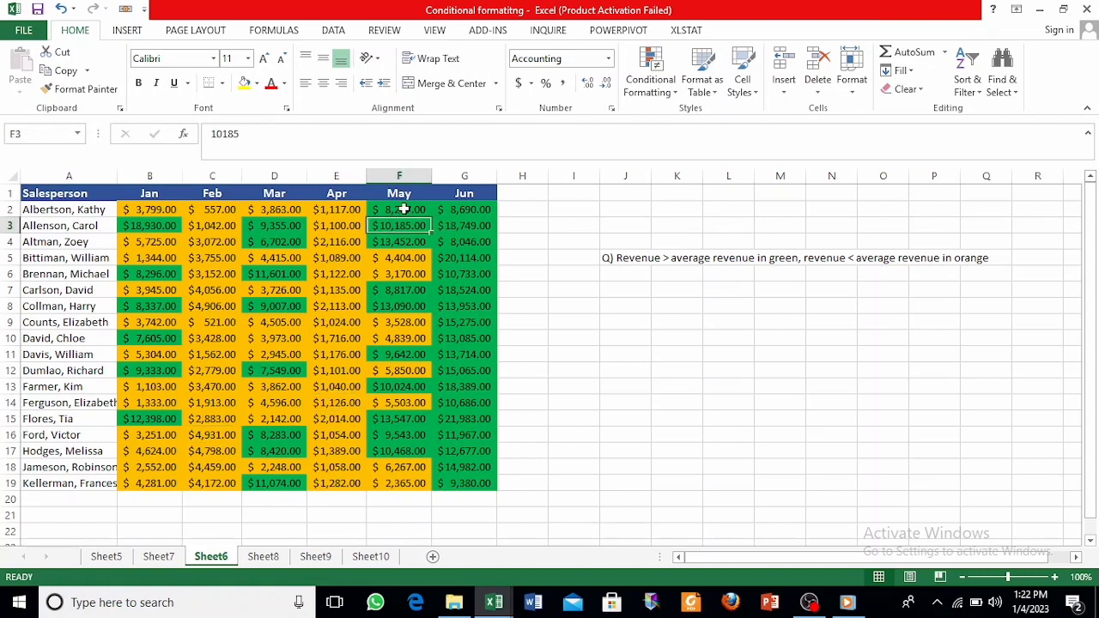
pyautogui.click(403, 208)
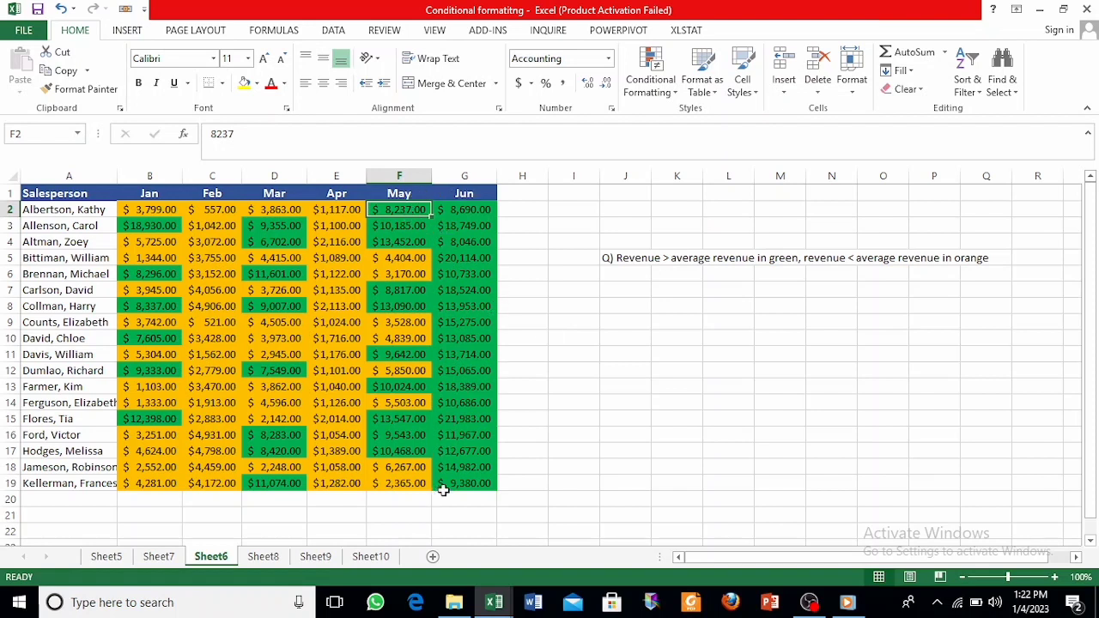
# Switch to Sheet8 and read the question about finding the top 10 and bottom 10 revenues.
pyautogui.click(268, 557)
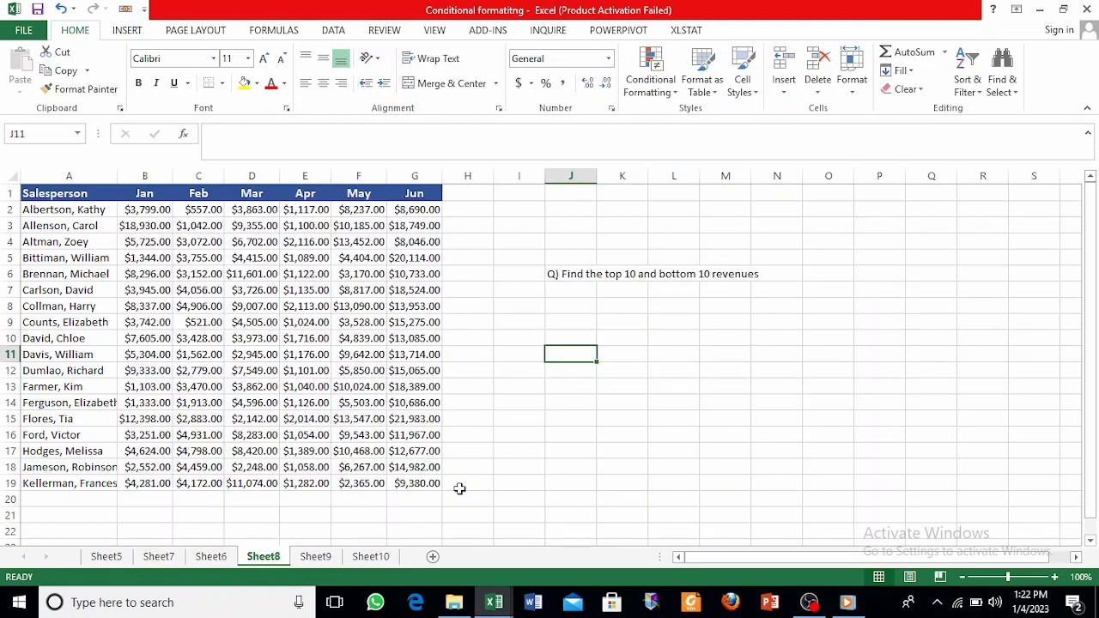
pyautogui.click(605, 298)
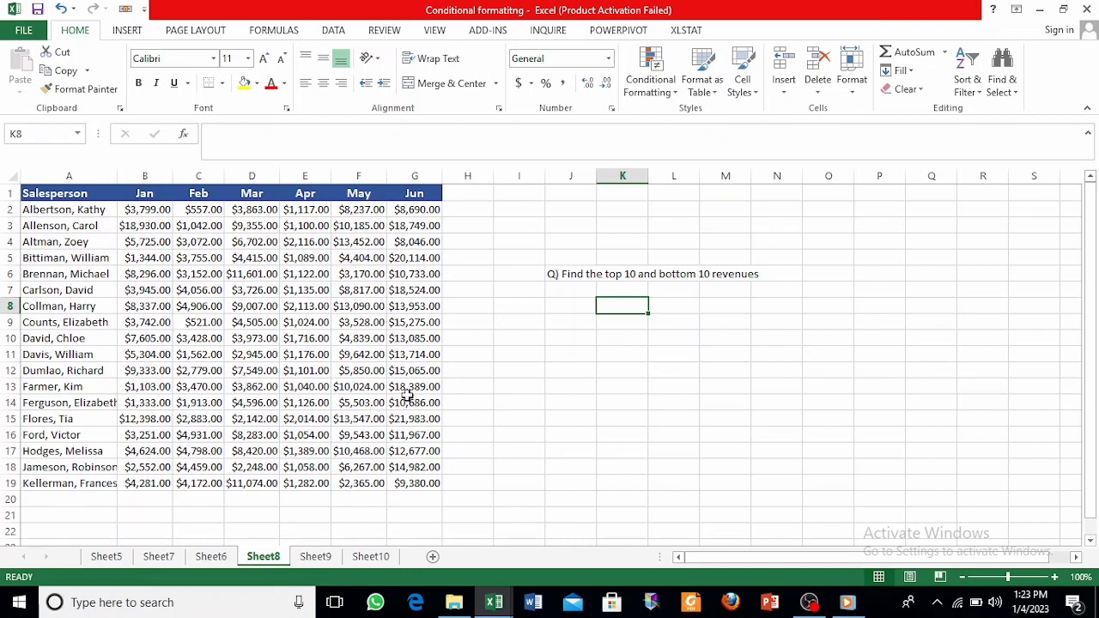
# Start a new formatting rule for top or bottom ranked values on the revenue range B2:G19.
pyautogui.click(266, 337)
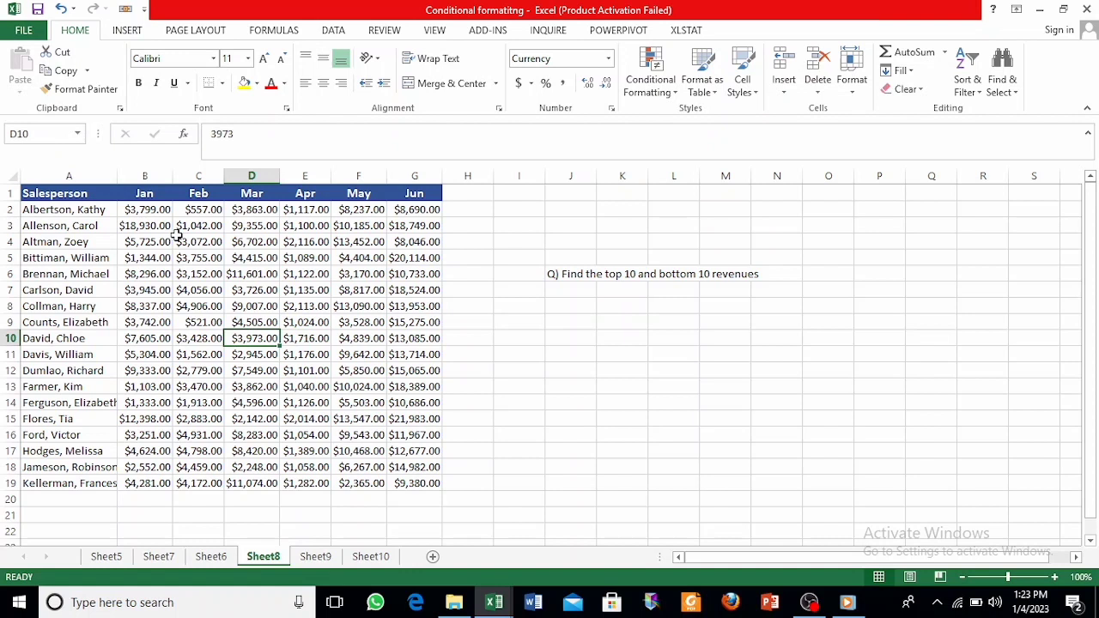
pyautogui.moveTo(144, 210); pyautogui.dragTo(412, 484)
pyautogui.click(660, 89)
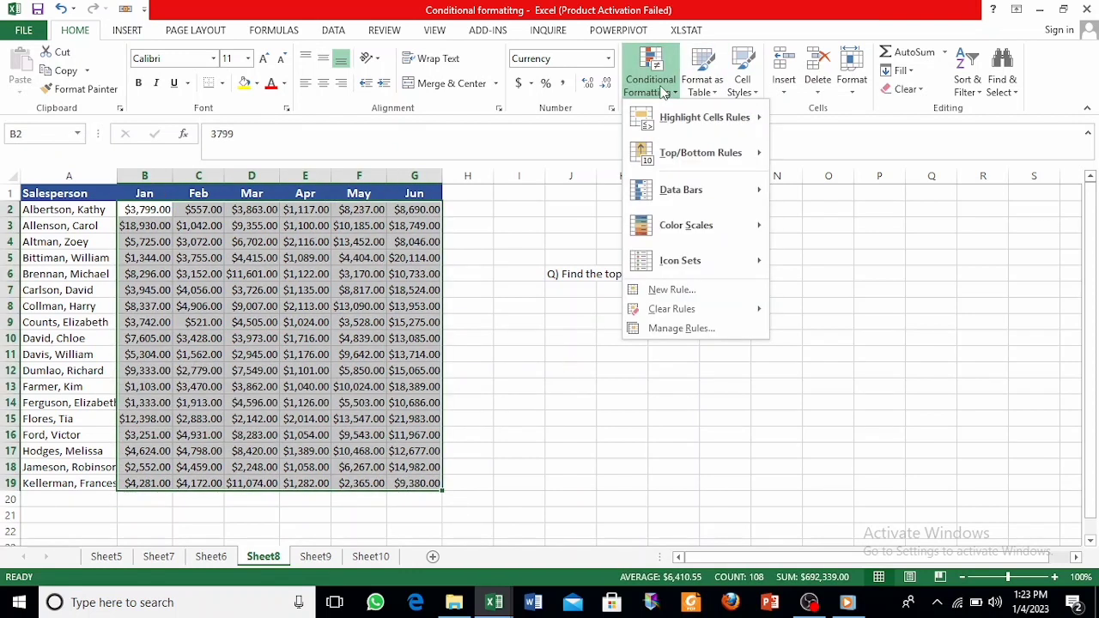
pyautogui.click(671, 290)
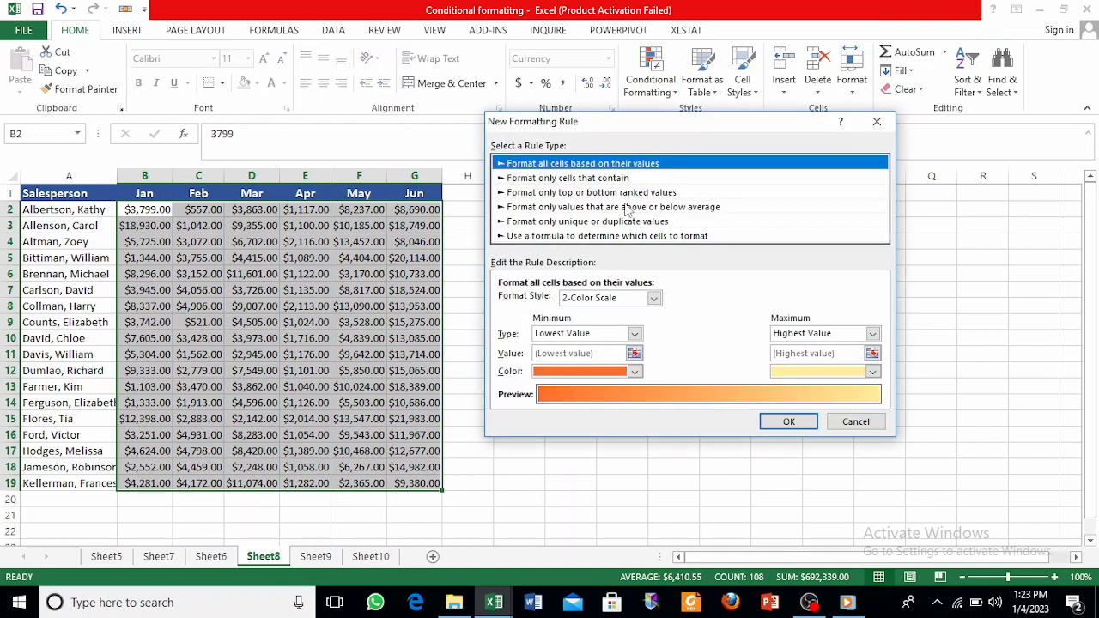
pyautogui.moveTo(650, 127); pyautogui.dragTo(827, 229)
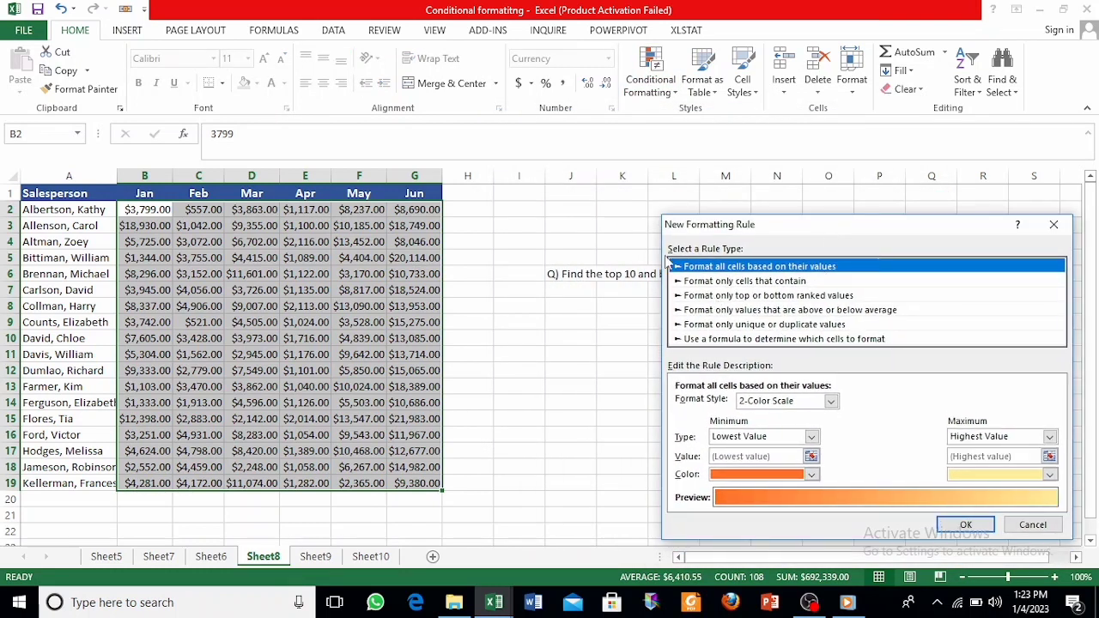
pyautogui.click(807, 297)
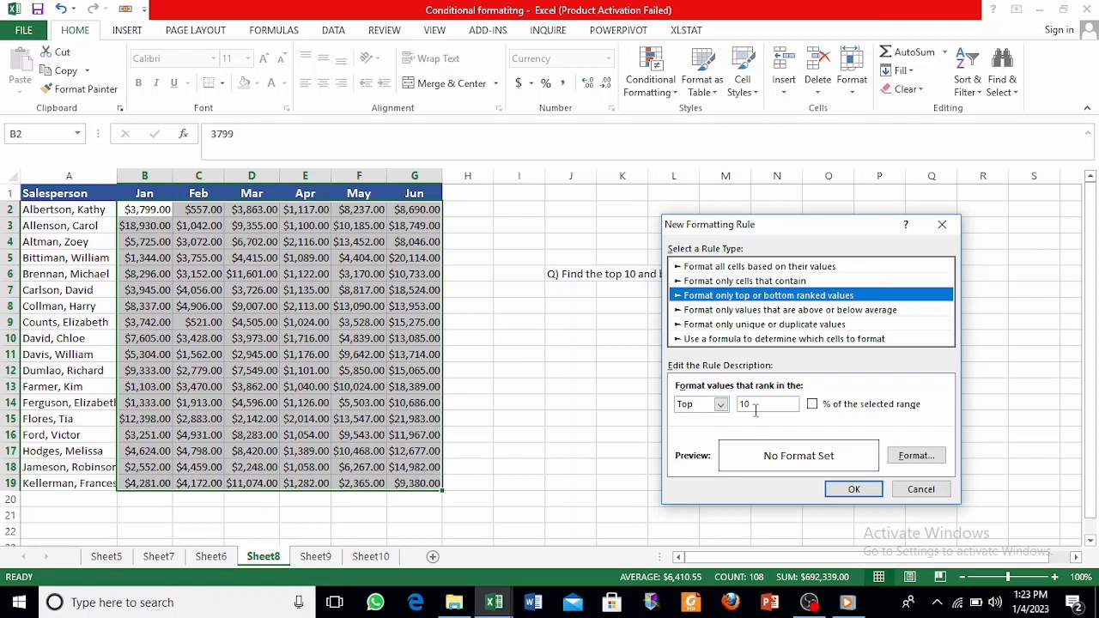
# Look at the Top and Bottom ranking choices and keep the rule on Top 10.
pyautogui.click(722, 405)
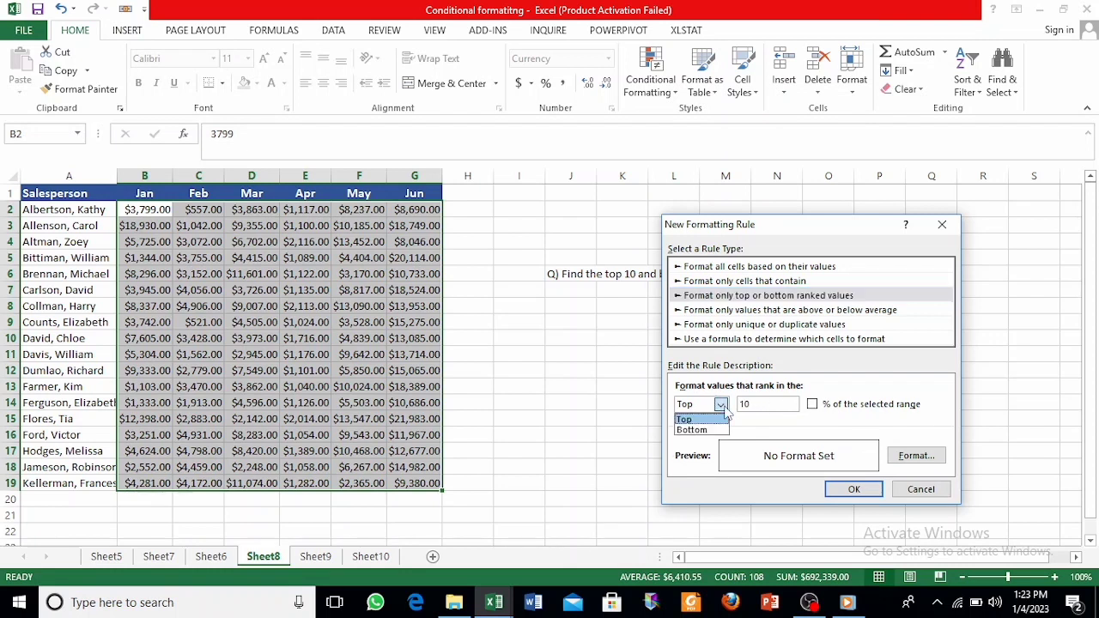
pyautogui.click(721, 420)
pyautogui.click(721, 404)
pyautogui.click(702, 429)
pyautogui.click(721, 406)
pyautogui.click(707, 421)
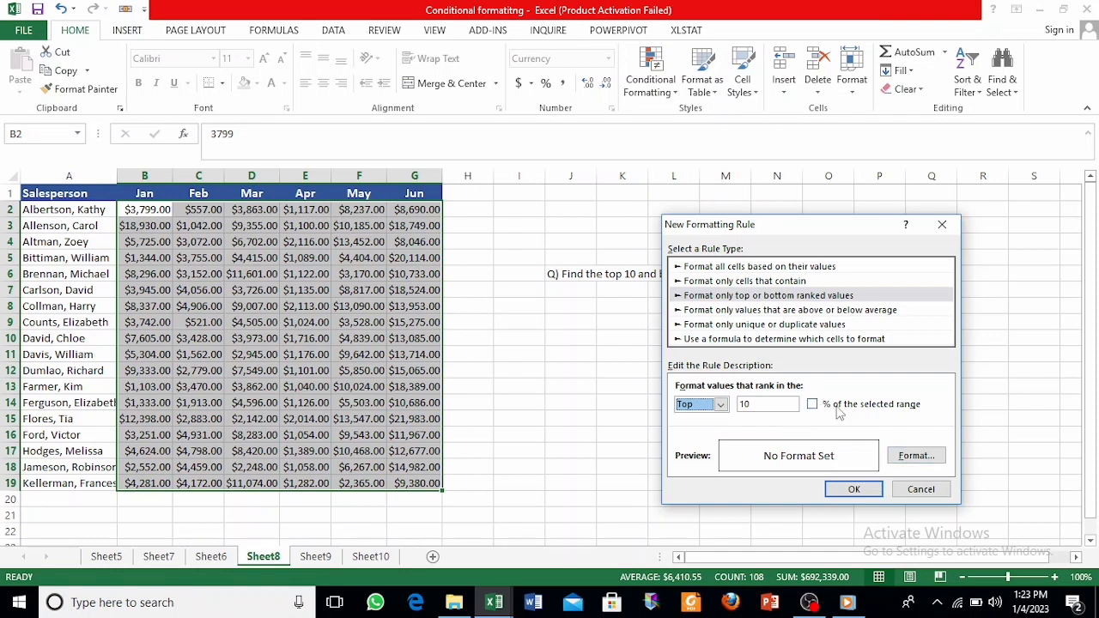
# Give the top 10 rule a green fill from the standard colors and apply it.
pyautogui.moveTo(786, 232); pyautogui.dragTo(684, 221)
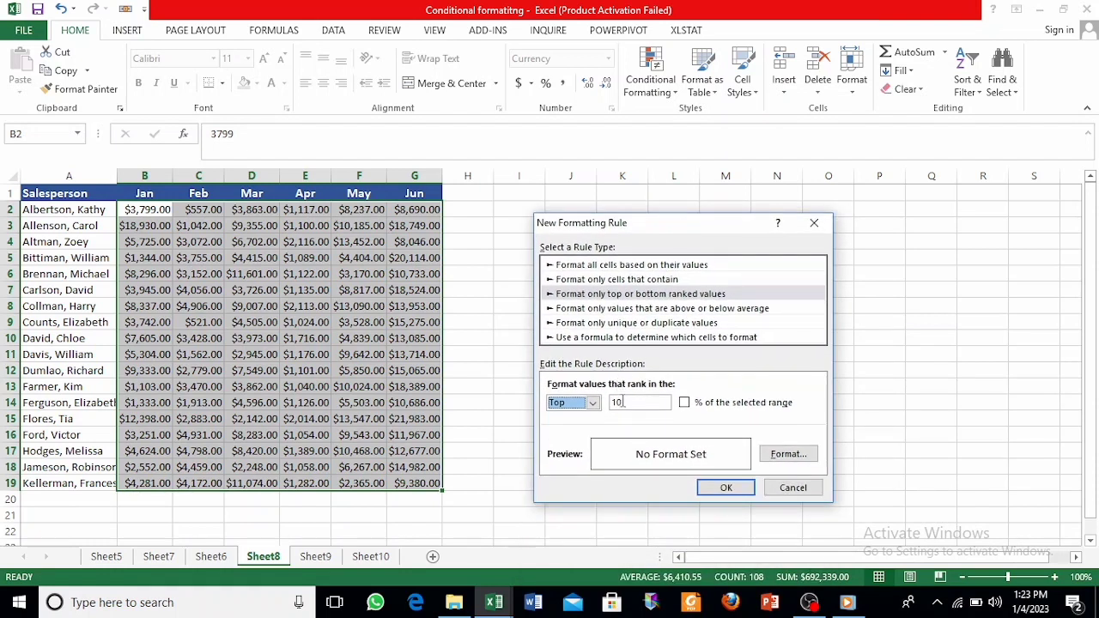
pyautogui.click(791, 458)
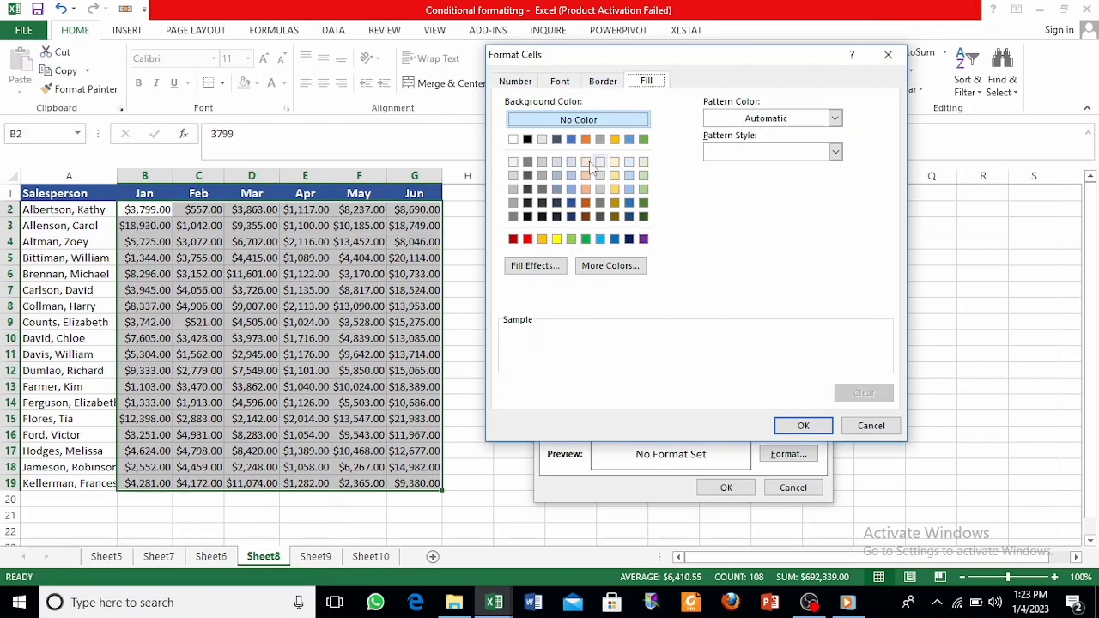
pyautogui.click(585, 238)
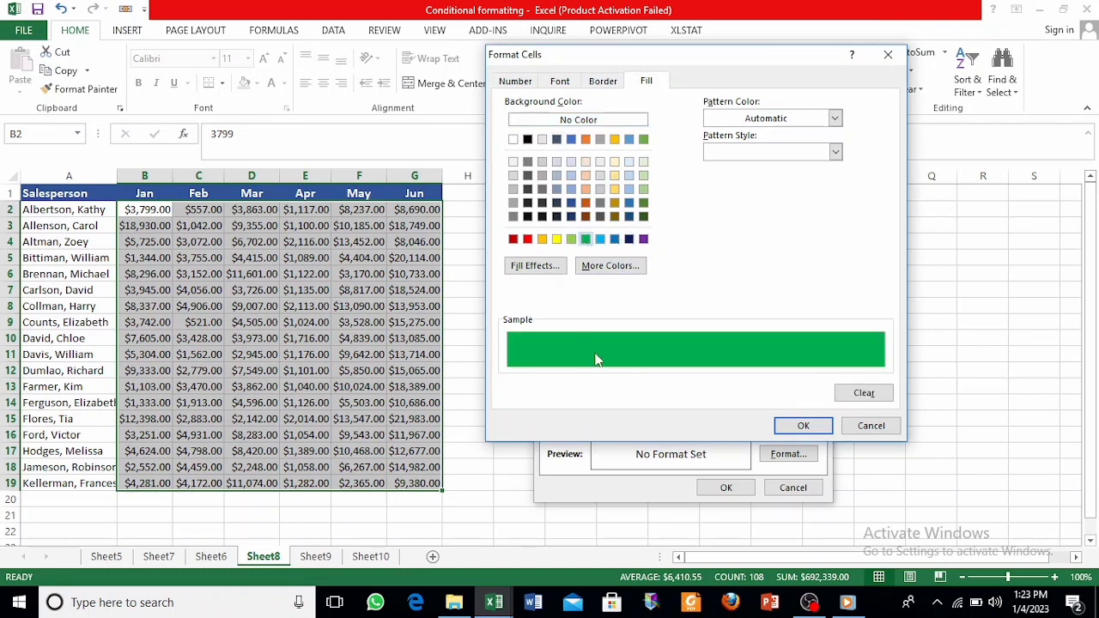
pyautogui.click(800, 428)
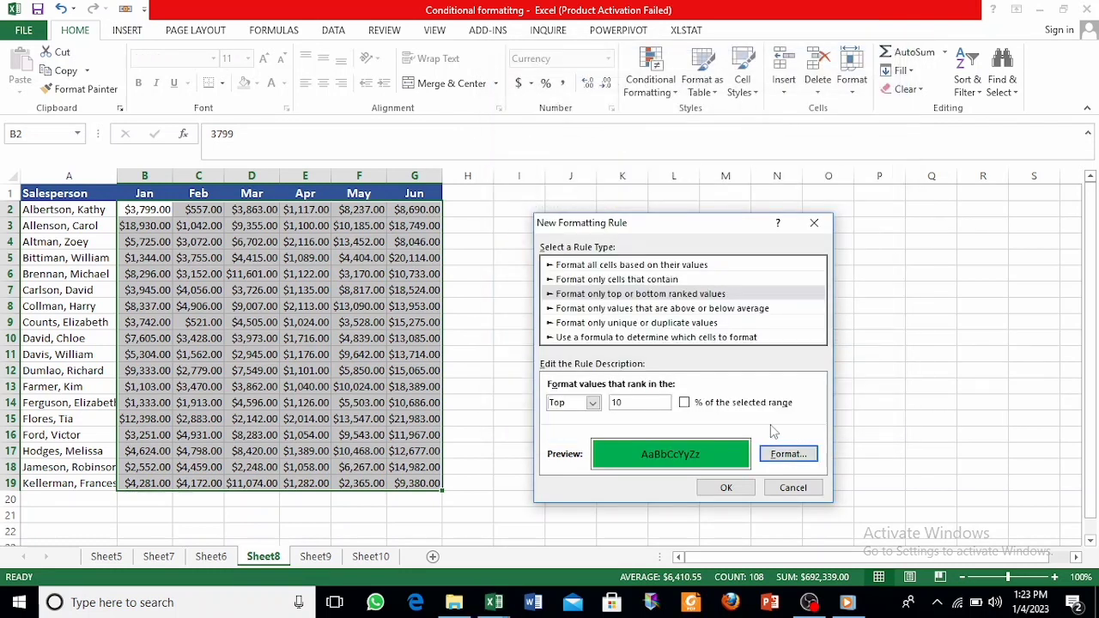
pyautogui.click(732, 489)
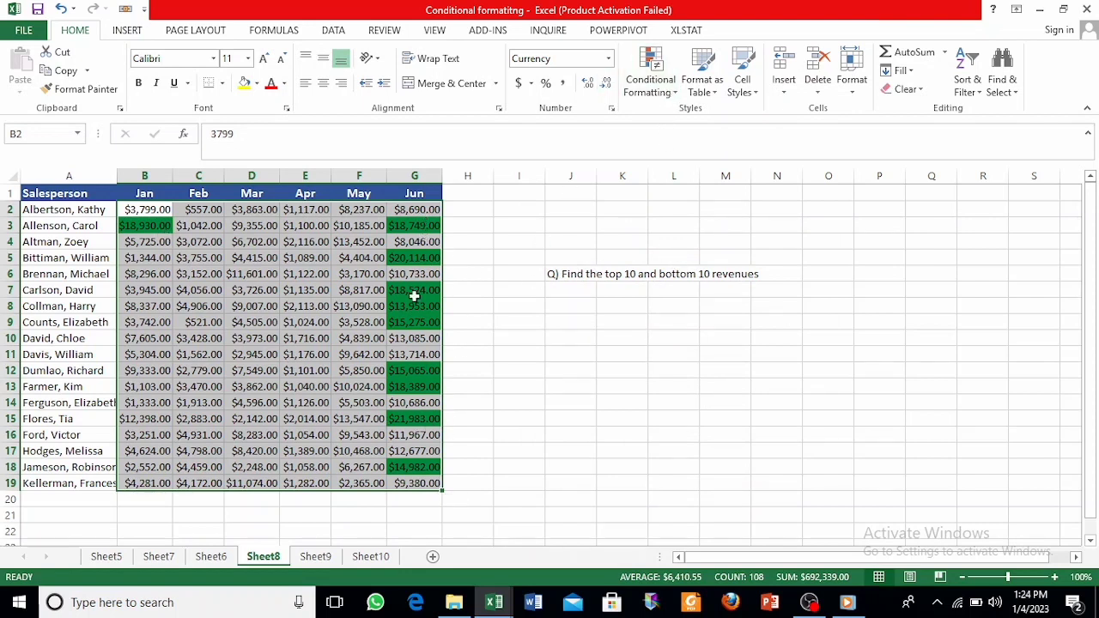
# Start a second ranked-values rule on the same revenue range for the bottom 10 values.
pyautogui.click(661, 90)
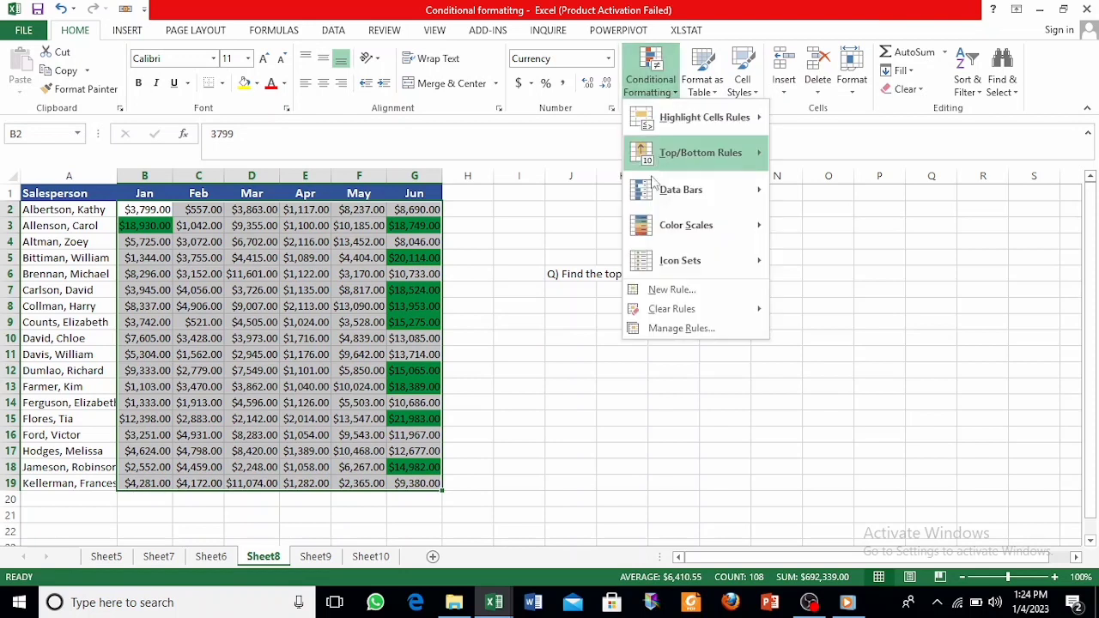
pyautogui.click(671, 291)
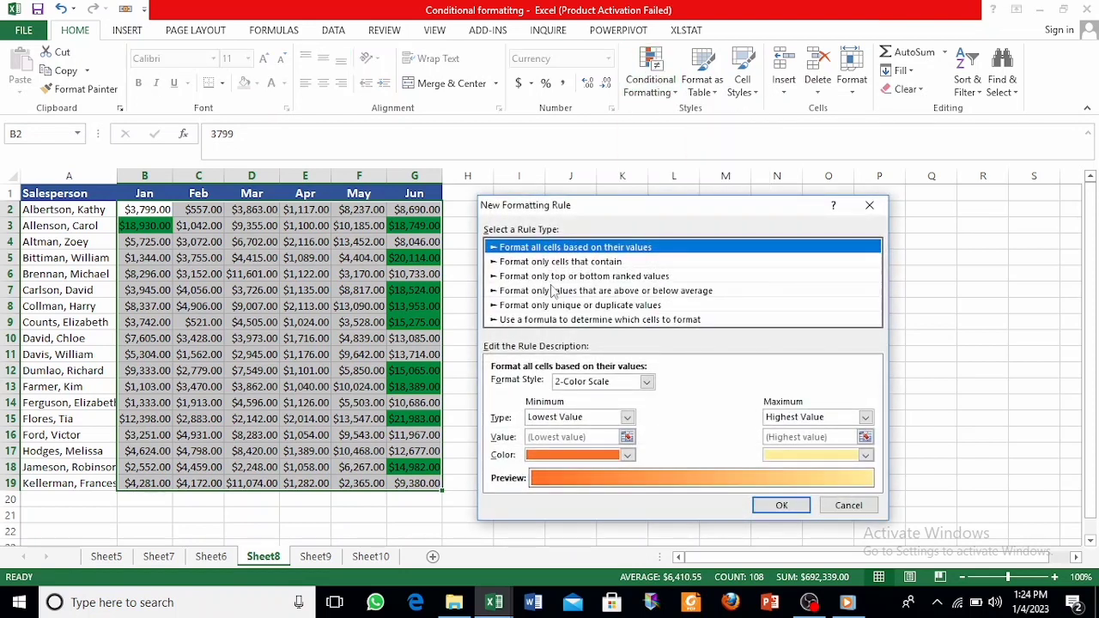
pyautogui.click(537, 276)
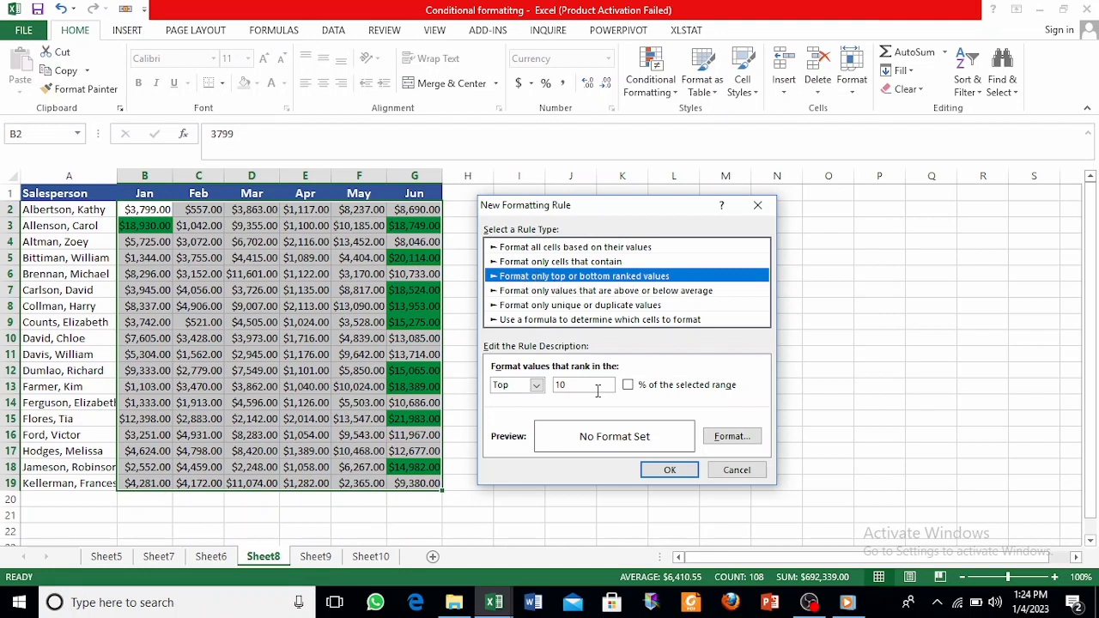
pyautogui.click(536, 385)
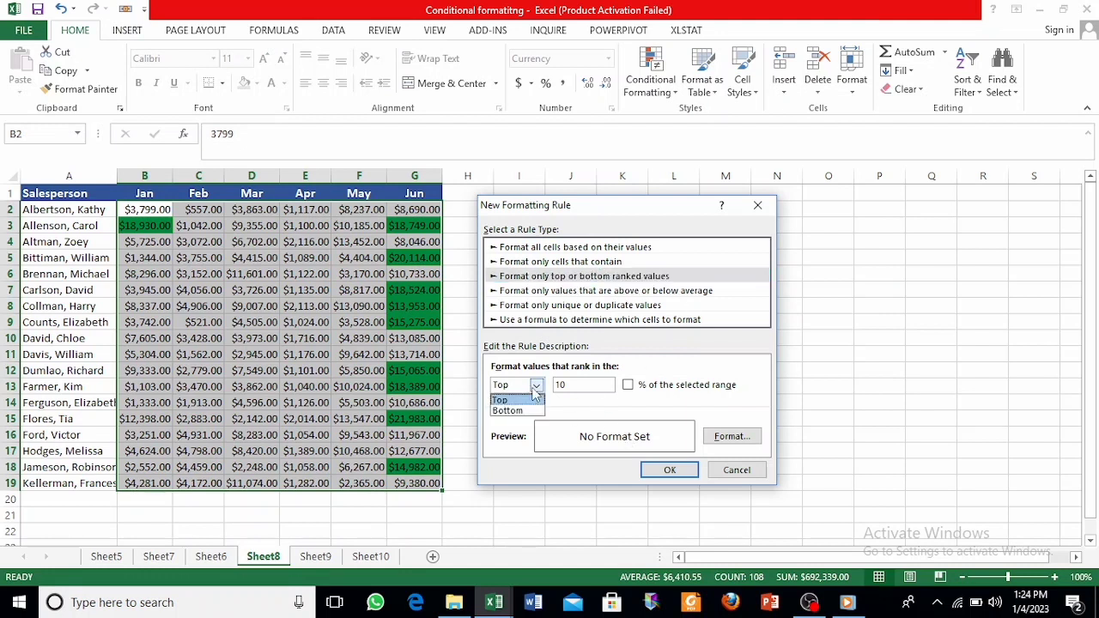
pyautogui.click(515, 409)
# Give the bottom 10 rule a red fill from the standard colors and apply it.
pyautogui.click(730, 438)
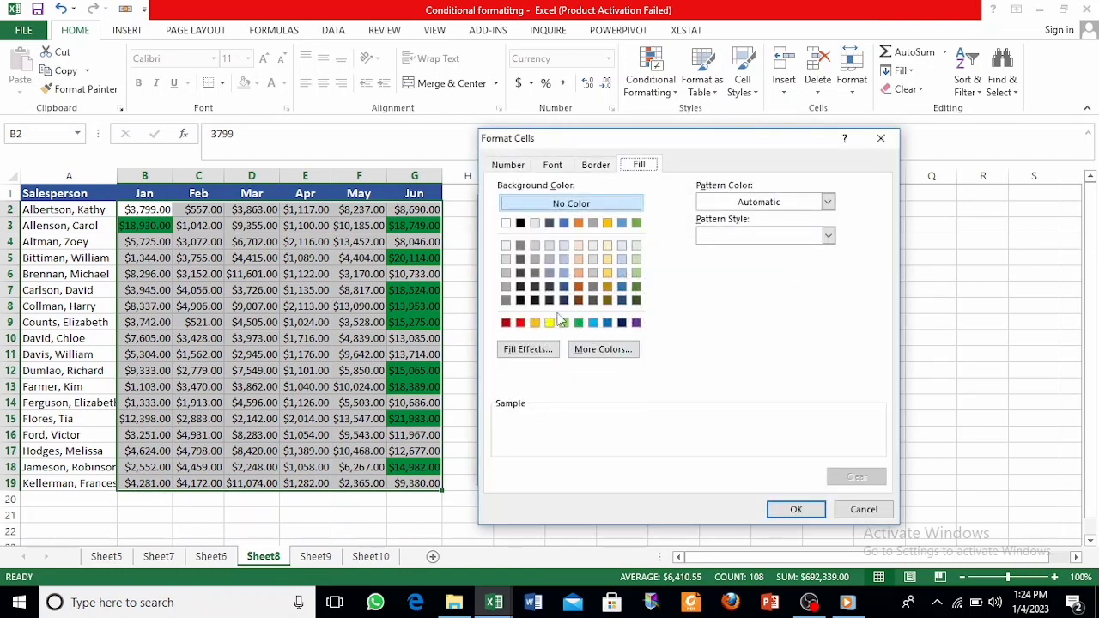
pyautogui.click(522, 323)
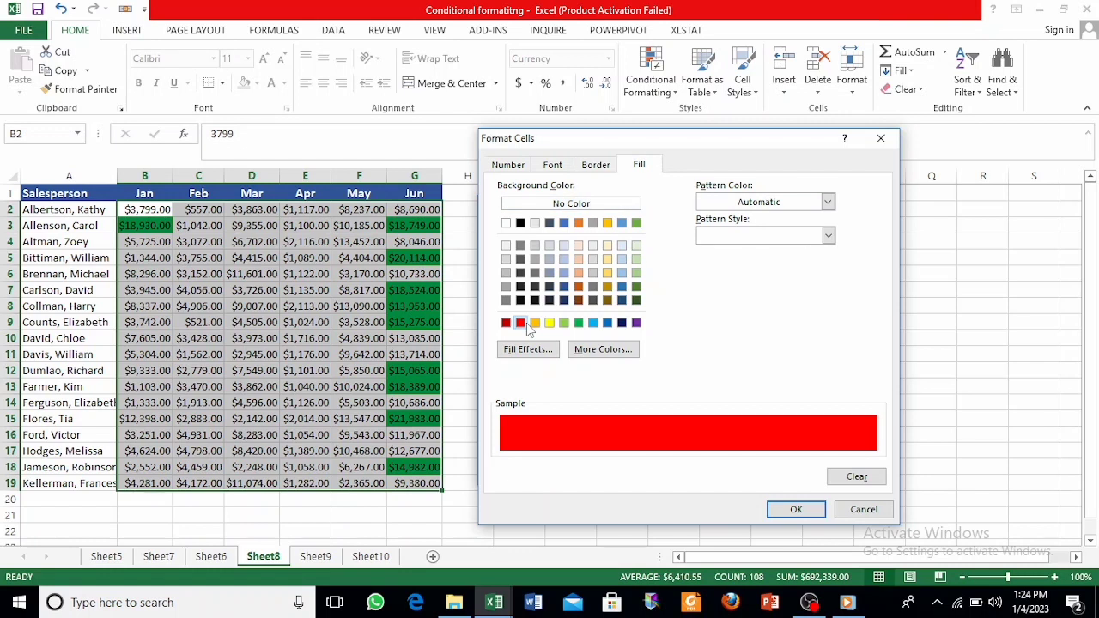
pyautogui.click(797, 510)
pyautogui.click(669, 471)
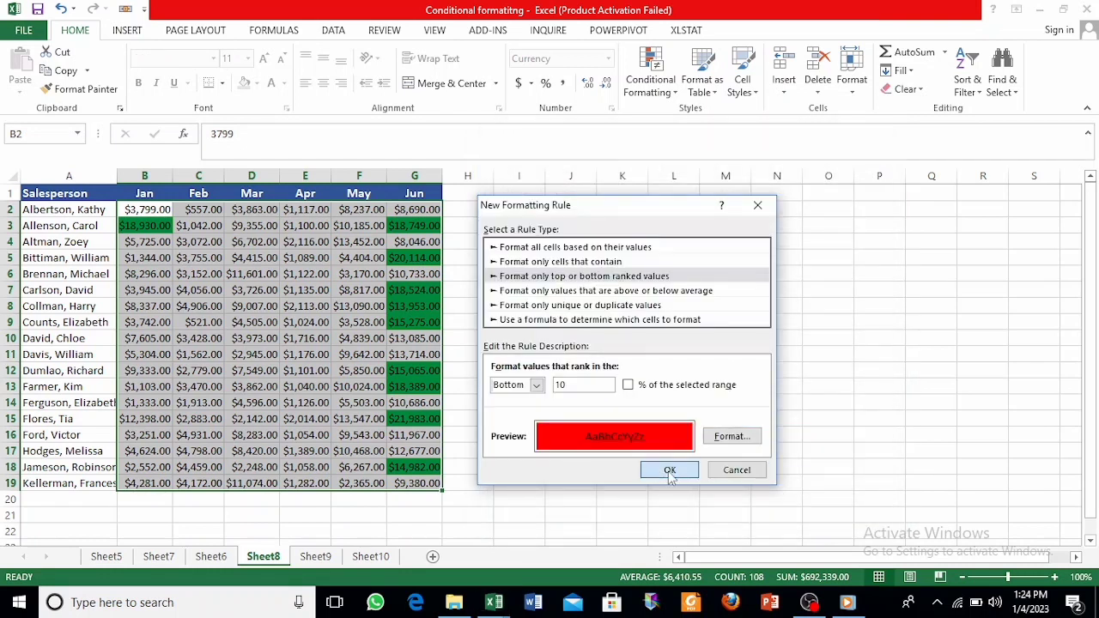
# Examine which revenues are highlighted green as top 10 and red as bottom 10, mainly in the Apr and Jun columns.
pyautogui.click(403, 243)
pyautogui.click(414, 225)
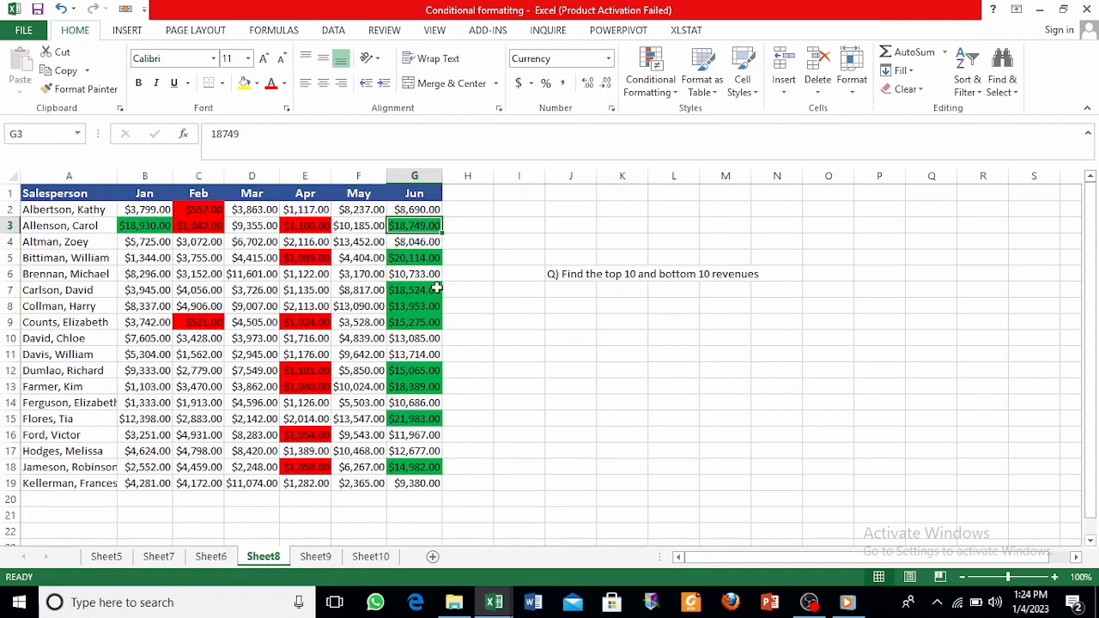
pyautogui.click(432, 307)
pyautogui.click(290, 325)
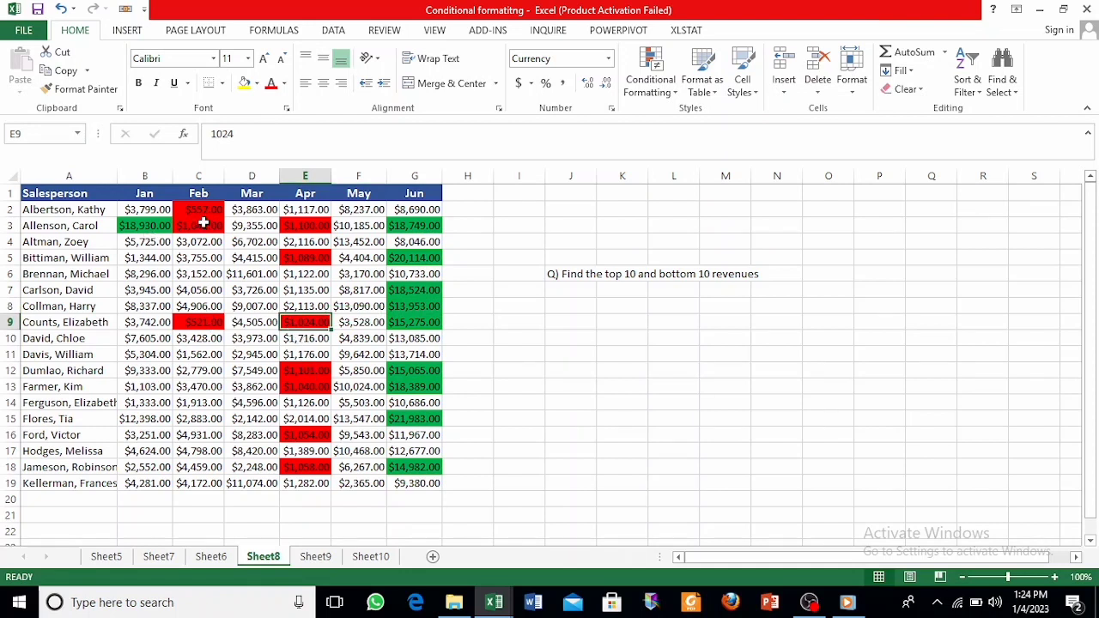
pyautogui.click(511, 288)
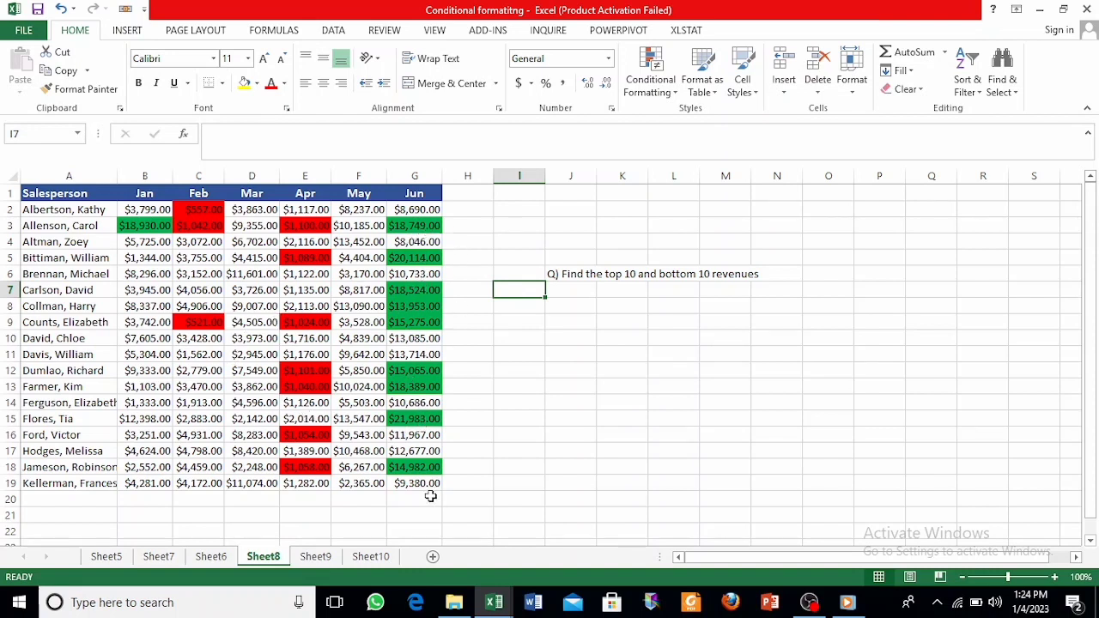
pyautogui.click(426, 469)
pyautogui.click(428, 434)
pyautogui.click(429, 419)
pyautogui.click(431, 386)
pyautogui.click(432, 371)
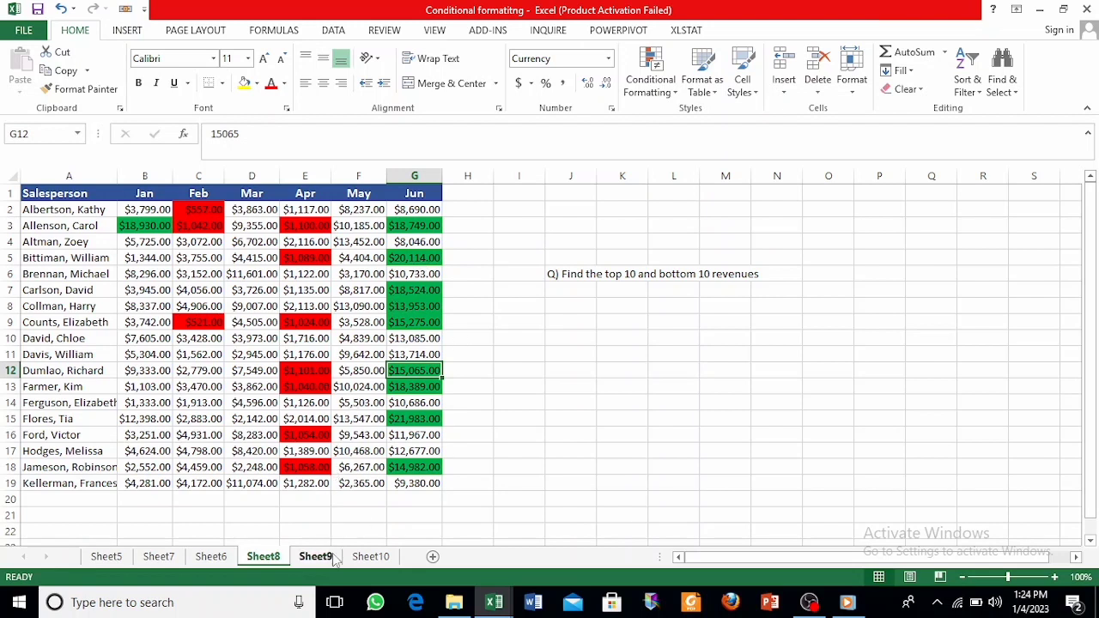
# Switch to Sheet9 and examine how the data bar lengths relate to the revenues in the Jan and Apr columns.
pyautogui.click(315, 556)
pyautogui.click(585, 367)
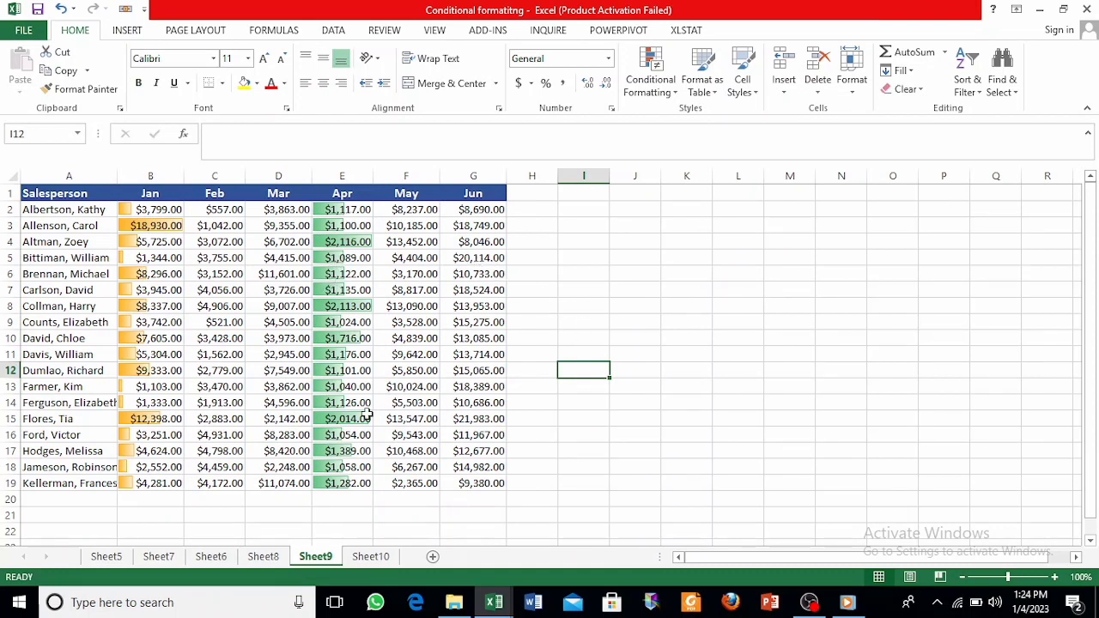
pyautogui.click(348, 306)
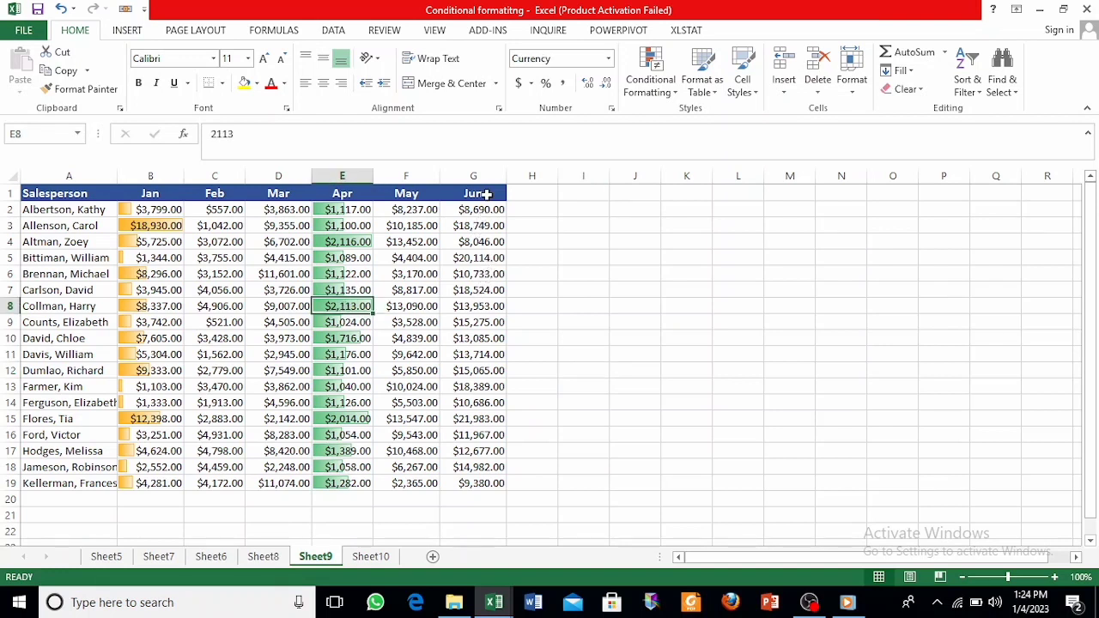
pyautogui.click(161, 225)
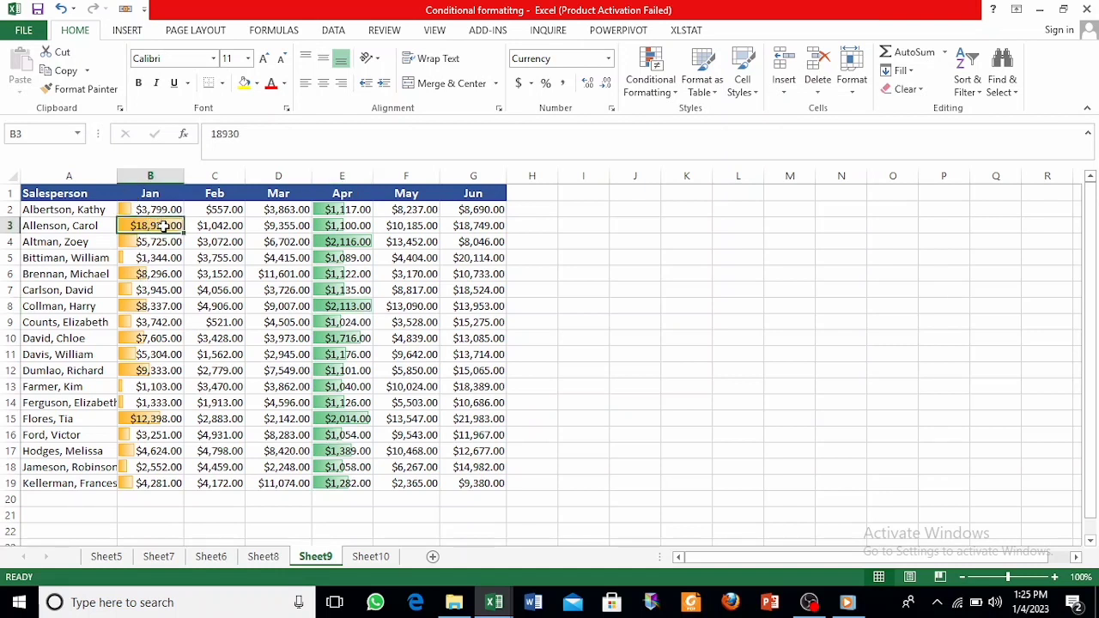
pyautogui.click(136, 414)
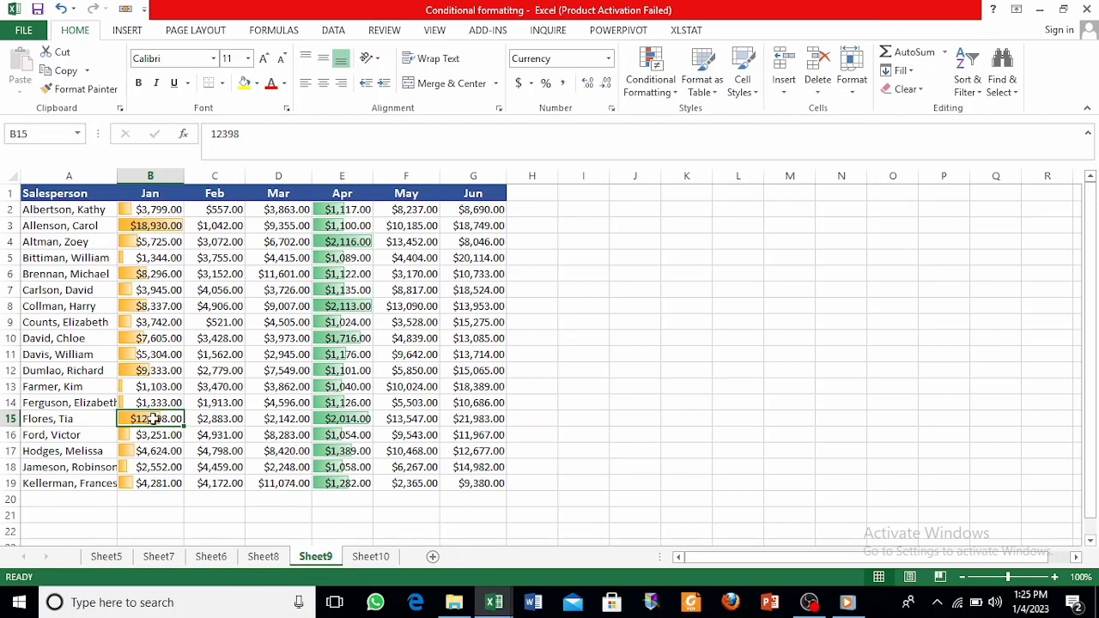
pyautogui.click(143, 371)
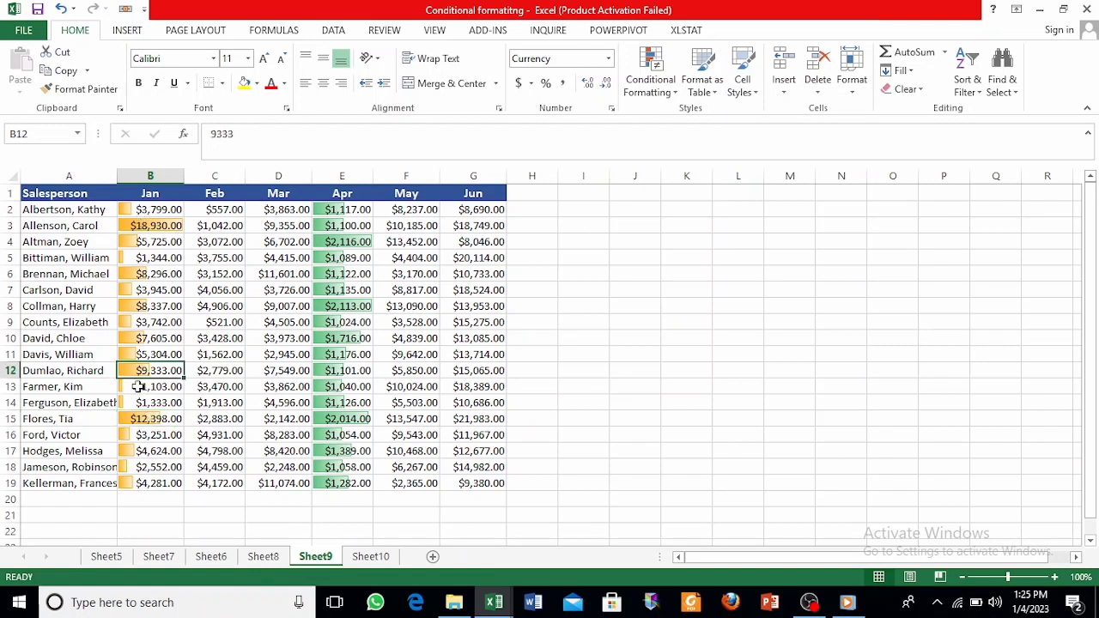
pyautogui.click(142, 387)
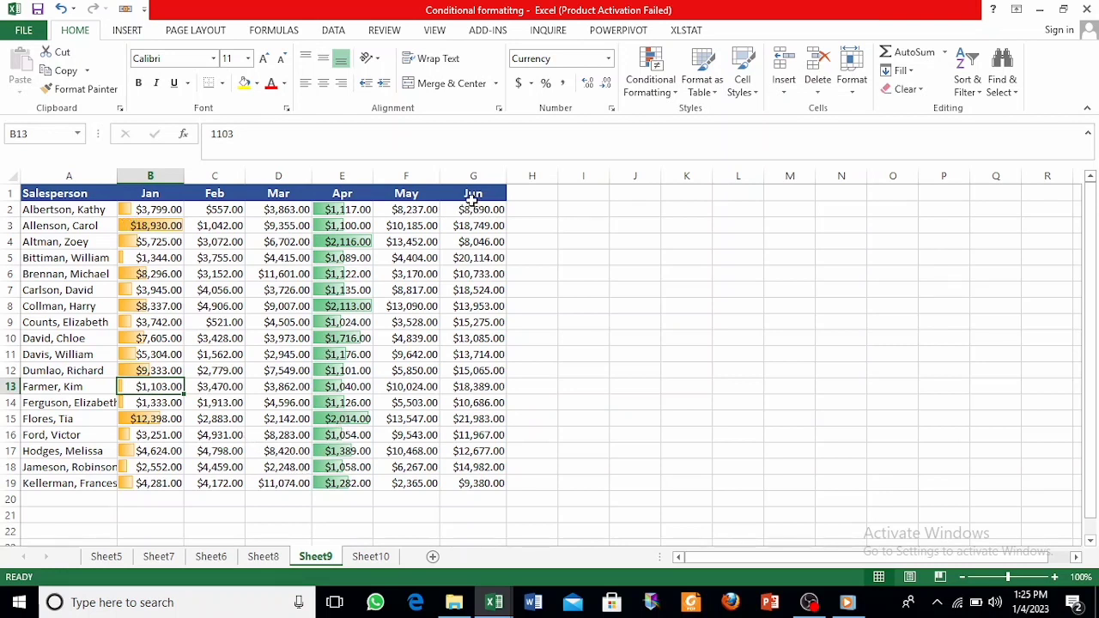
# Start a custom data bar rule for the Jun revenues in G2:G19.
pyautogui.moveTo(474, 208); pyautogui.dragTo(483, 485)
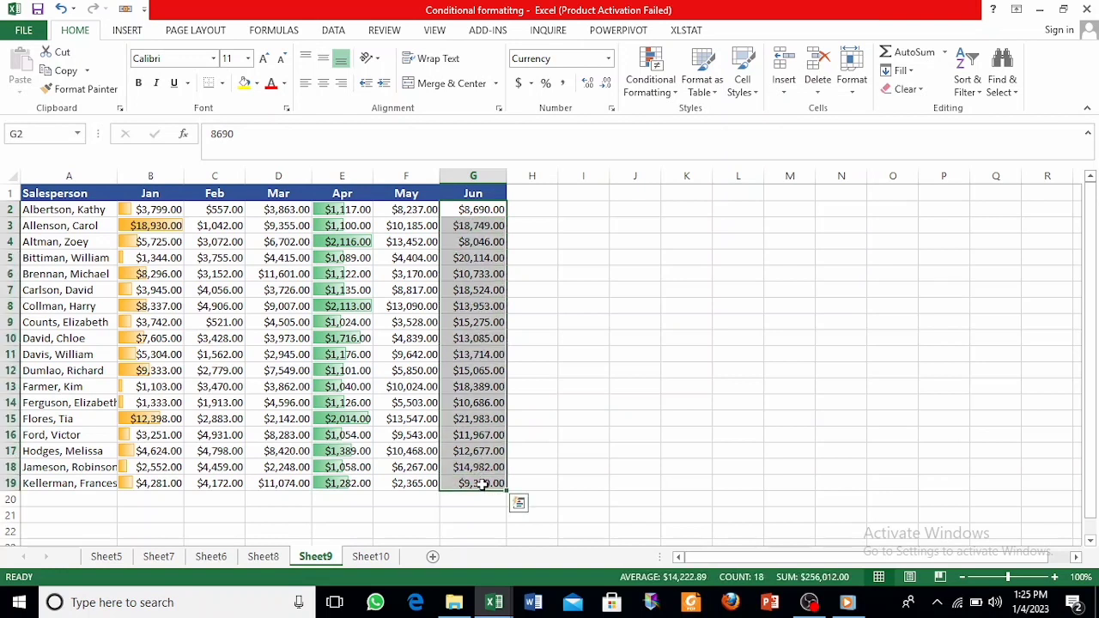
pyautogui.click(650, 99)
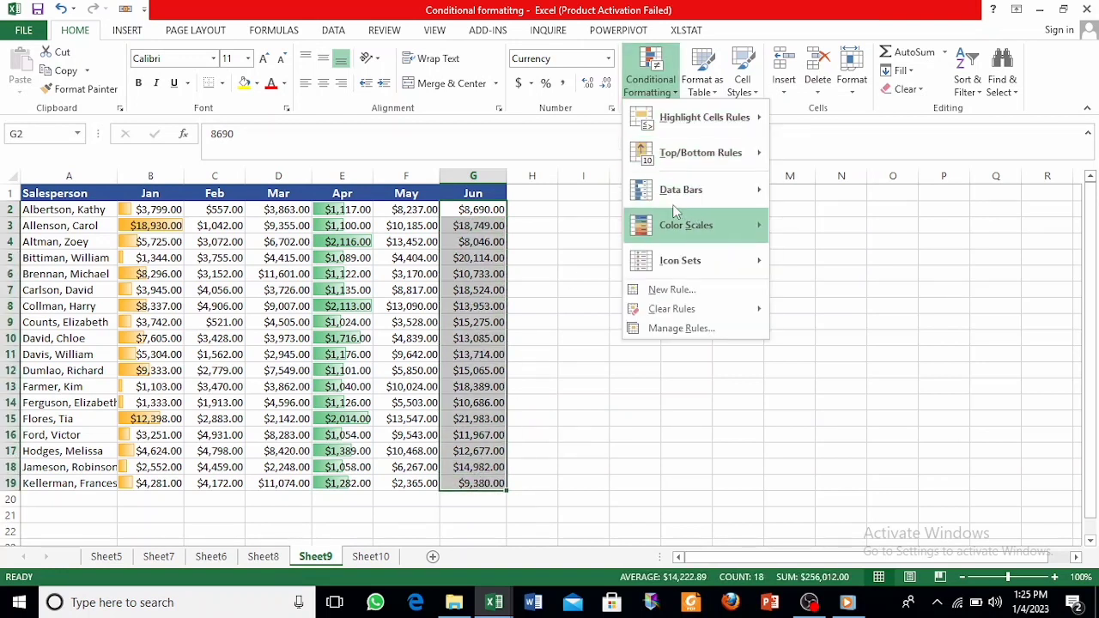
pyautogui.moveTo(710, 203)
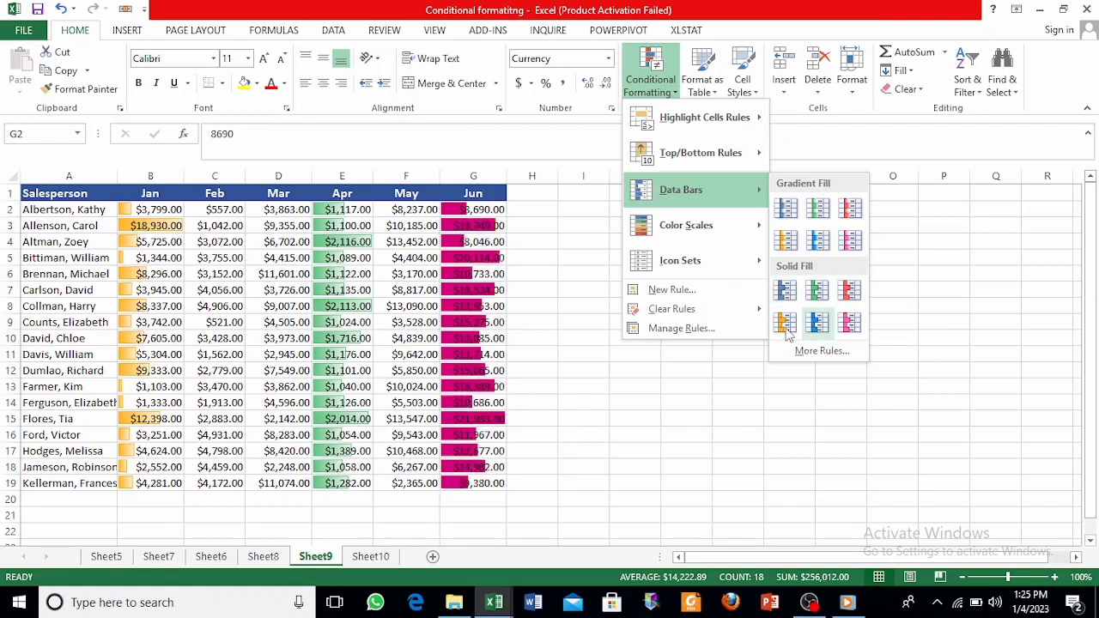
pyautogui.click(816, 350)
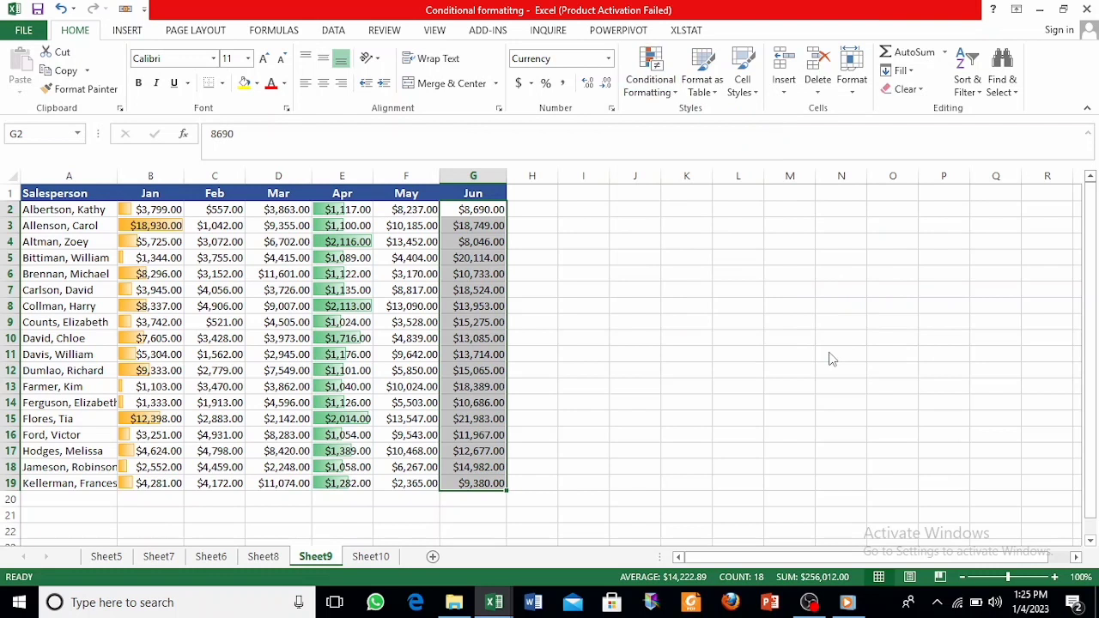
pyautogui.moveTo(692, 167); pyautogui.dragTo(783, 106)
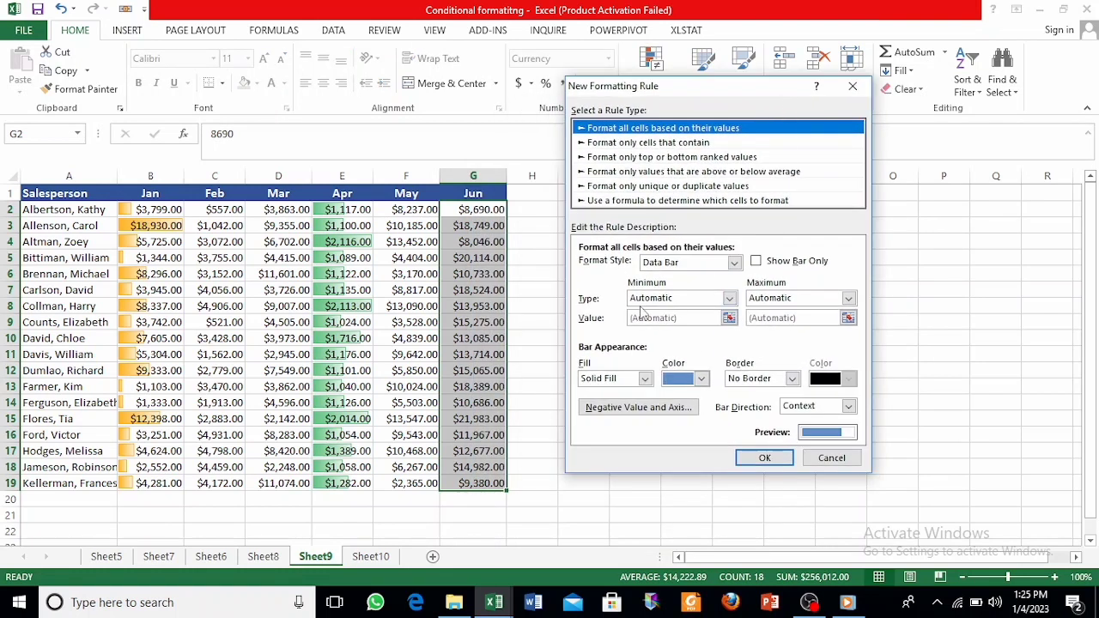
# Set the Jun data bars to a gradient fill in red from the standard colors.
pyautogui.click(645, 378)
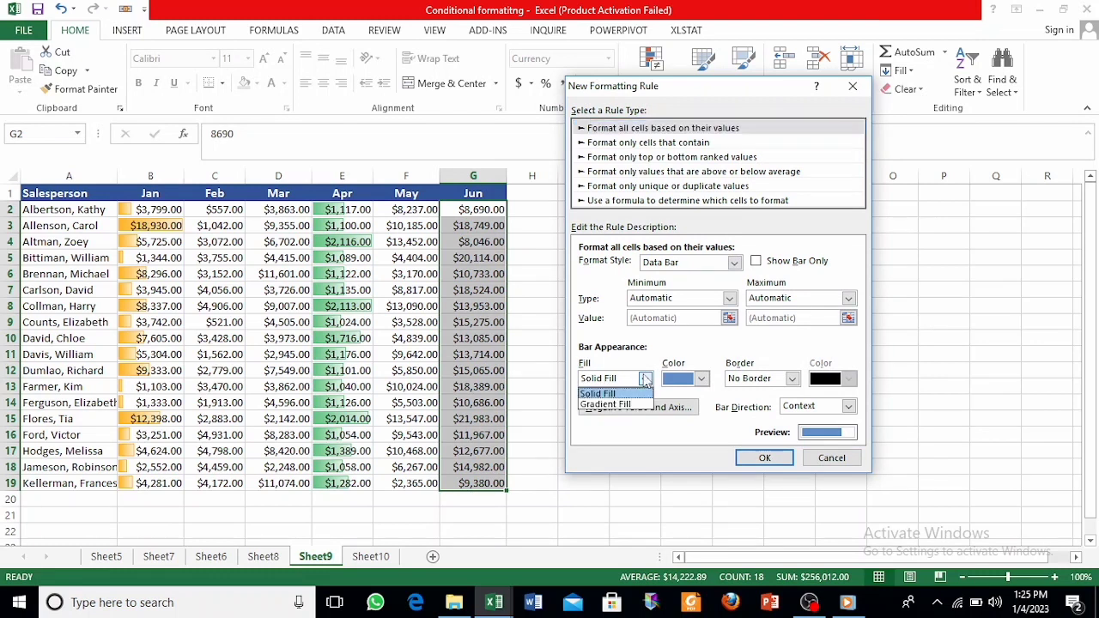
pyautogui.click(630, 404)
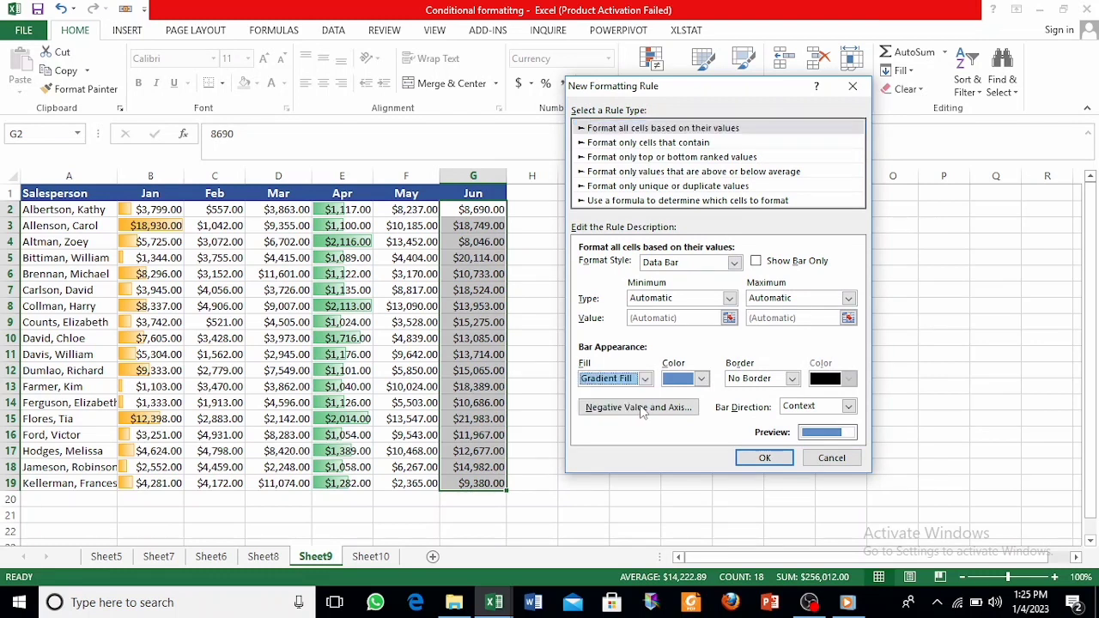
pyautogui.click(701, 379)
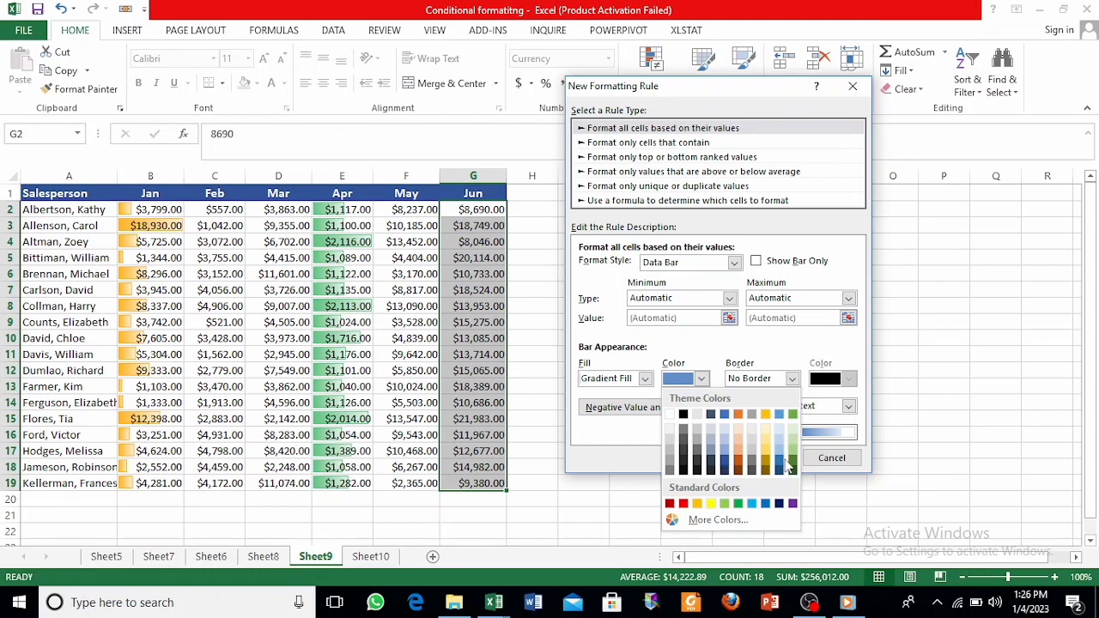
pyautogui.click(682, 504)
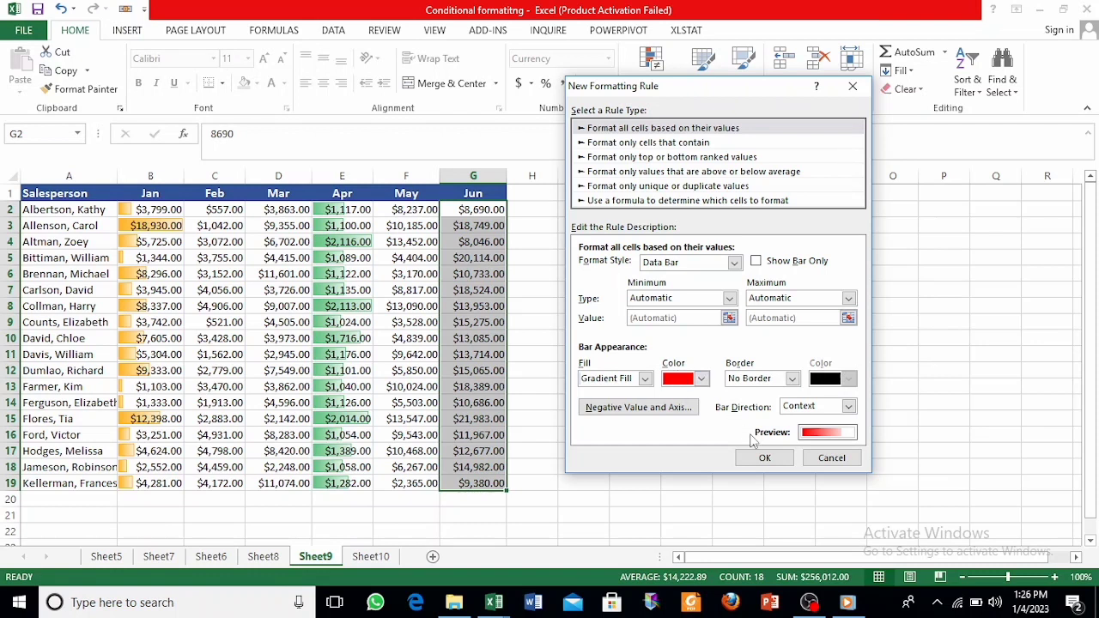
# Try a solid border on the data bars, set it back to no border, and apply the rule.
pyautogui.click(792, 378)
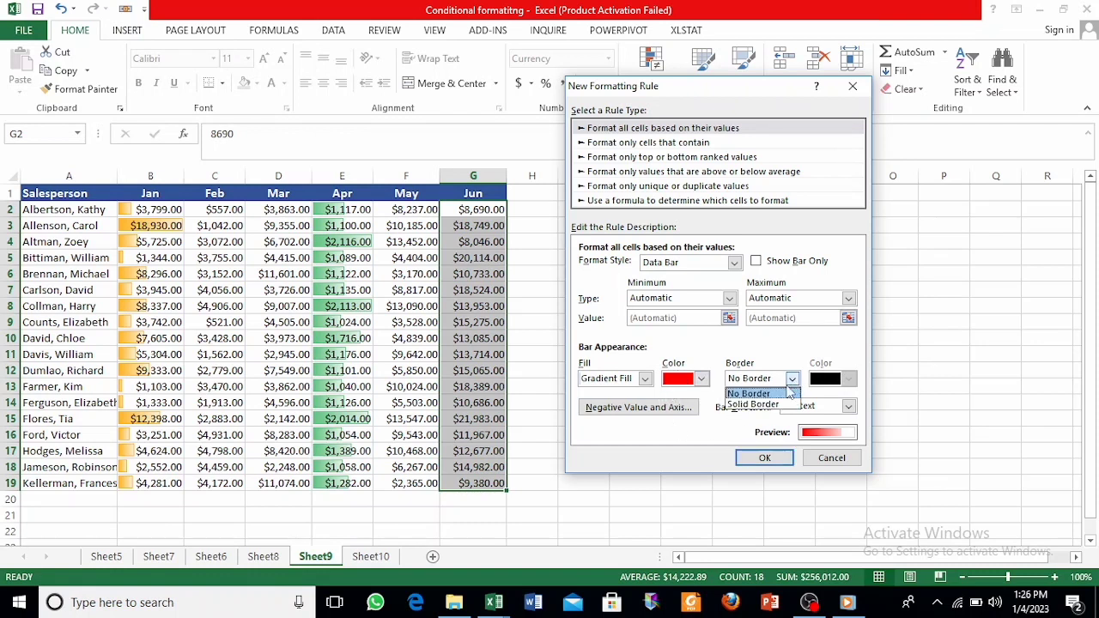
pyautogui.click(777, 404)
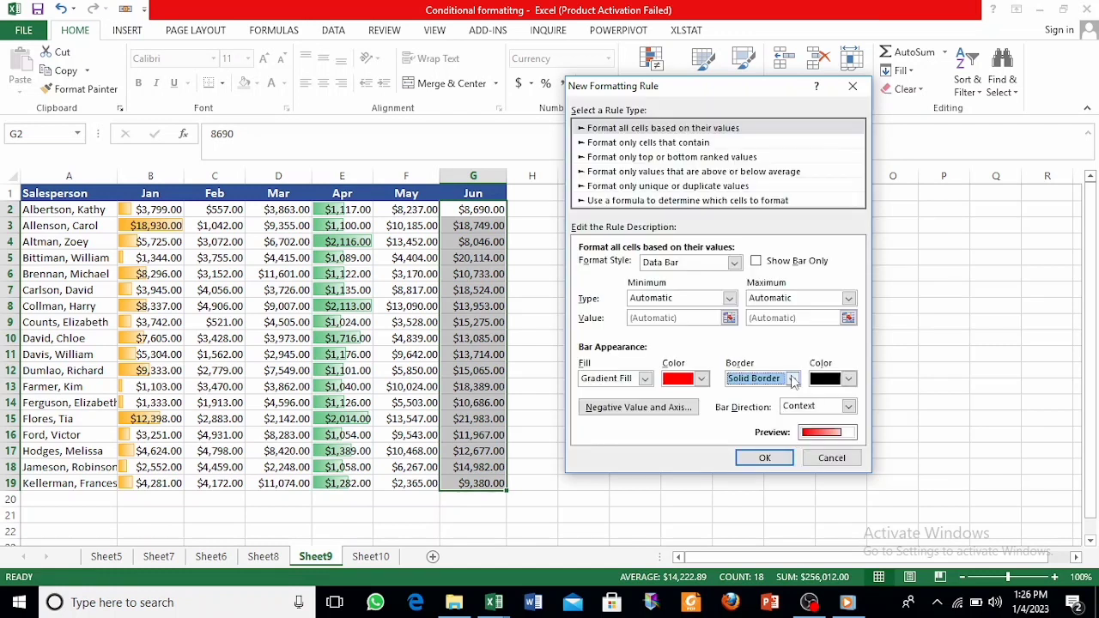
pyautogui.click(792, 379)
pyautogui.click(788, 391)
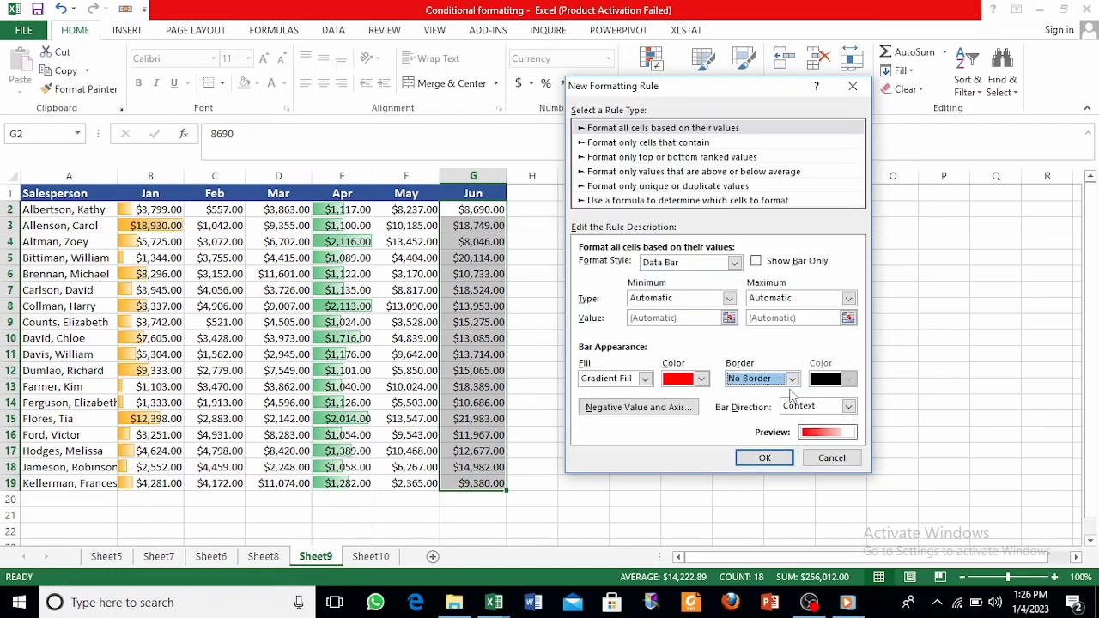
pyautogui.click(767, 459)
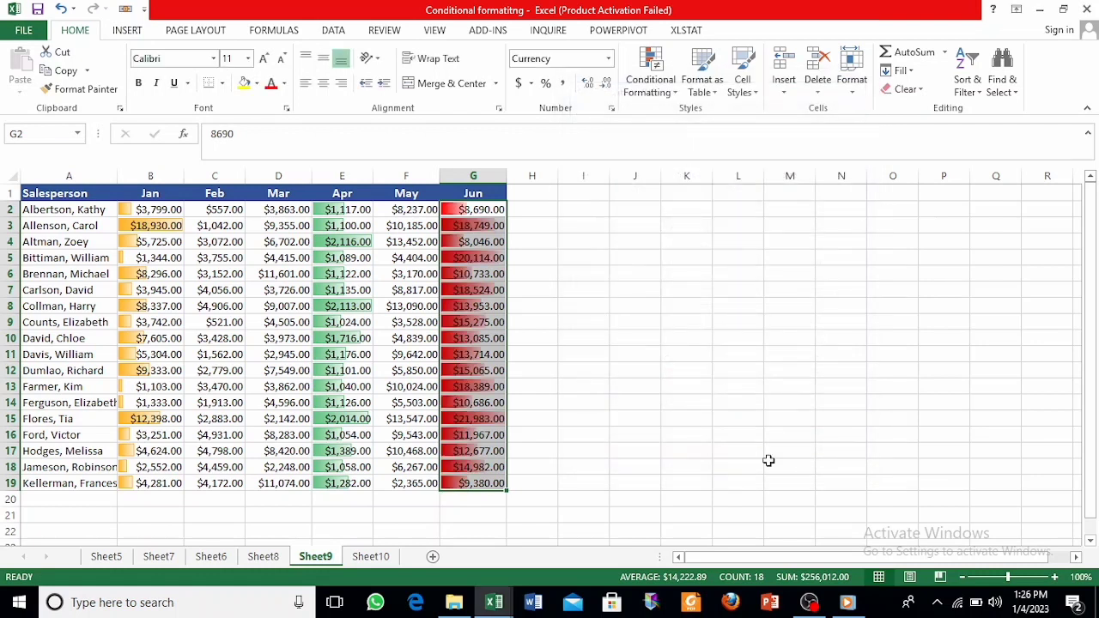
# Examine how the red data bar lengths relate to the revenues in the Jun column.
pyautogui.click(482, 225)
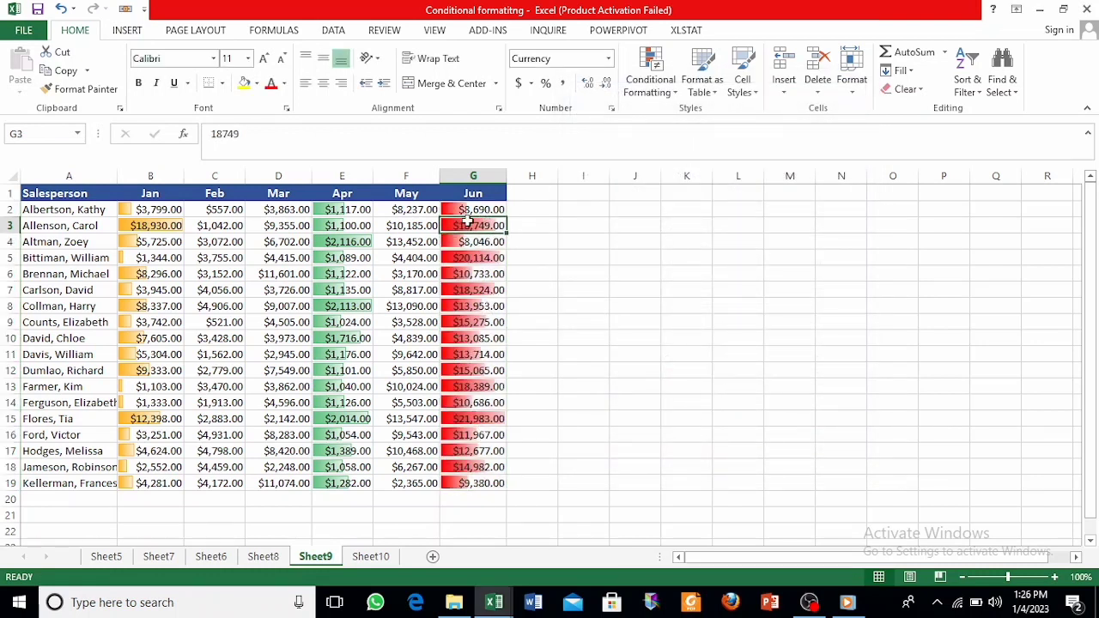
pyautogui.click(486, 419)
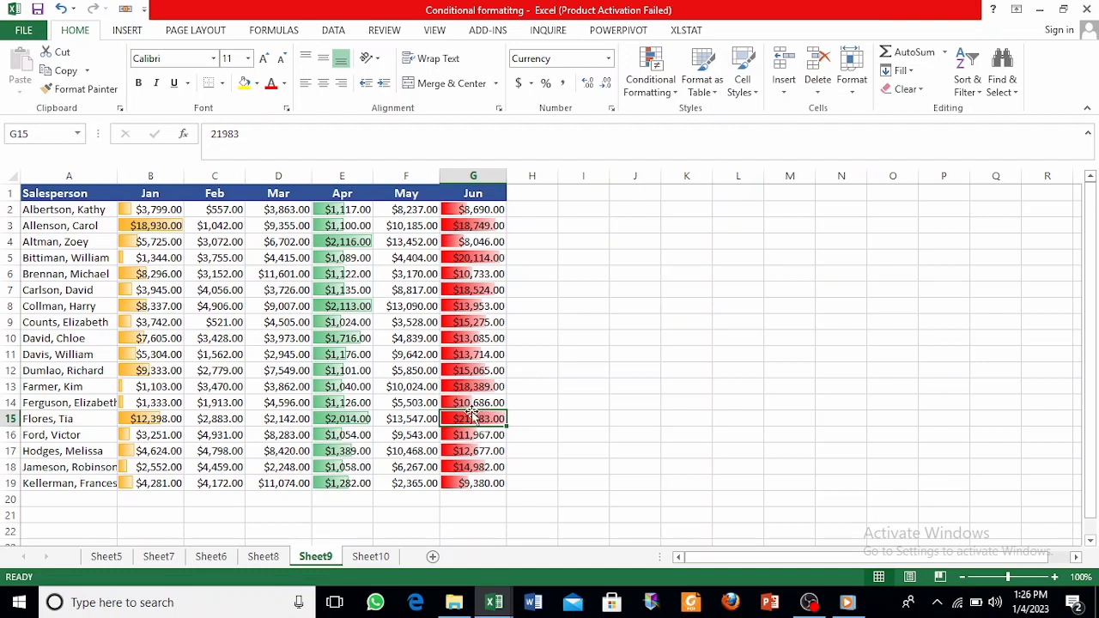
pyautogui.click(477, 261)
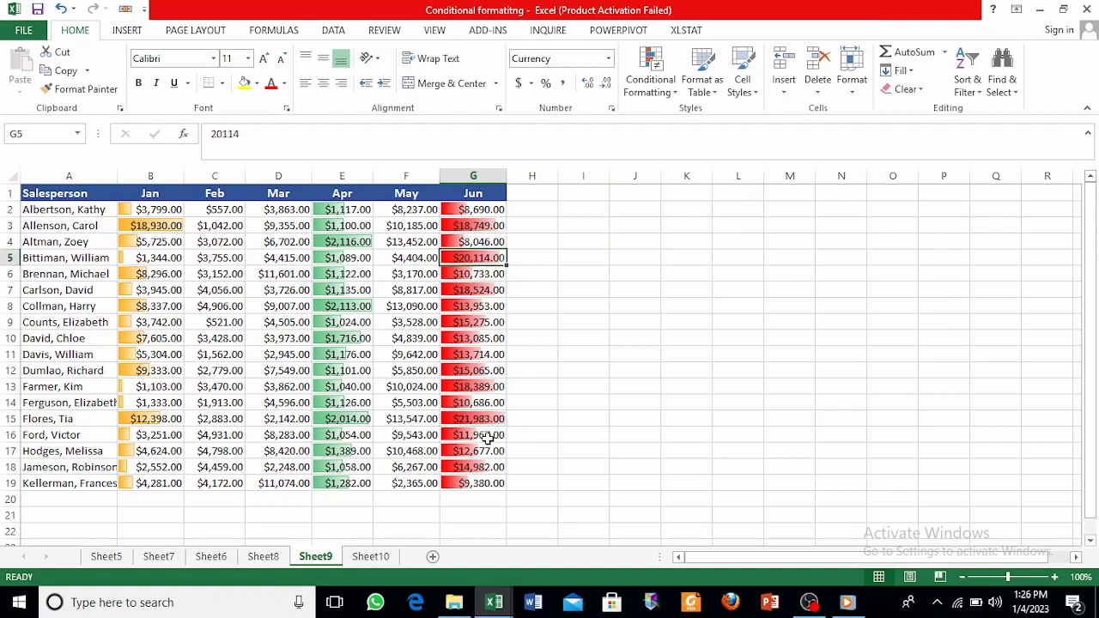
pyautogui.scroll(-2, 504, 335)
pyautogui.scroll(2, 498, 265)
pyautogui.click(518, 260)
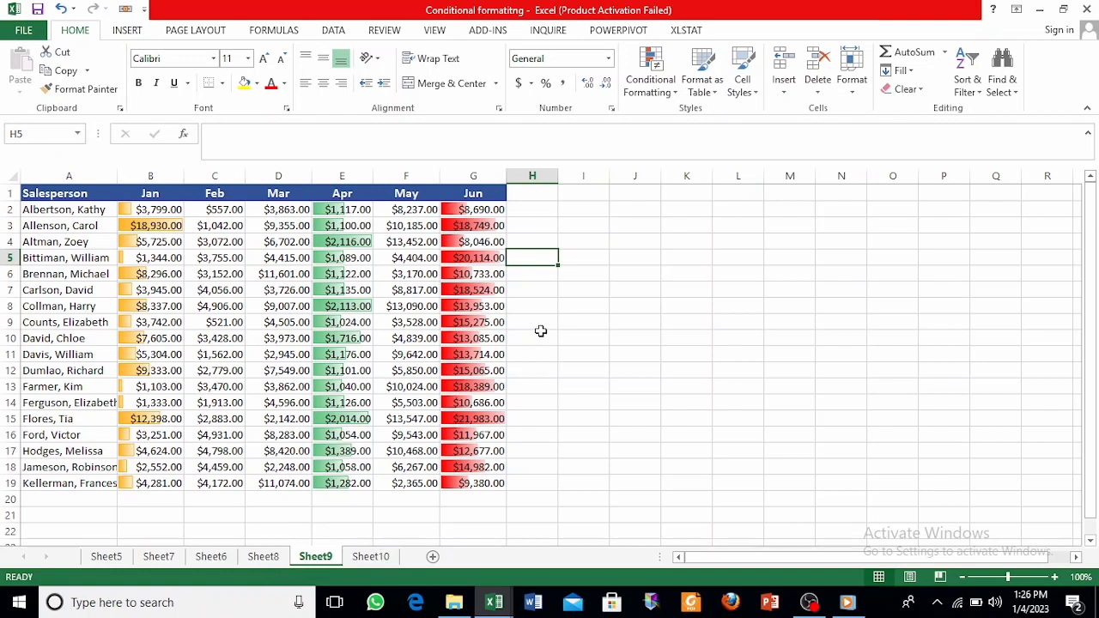
# On Sheet10, apply the directional icon set with five colored arrows to all revenues in B2:G19.
pyautogui.click(378, 557)
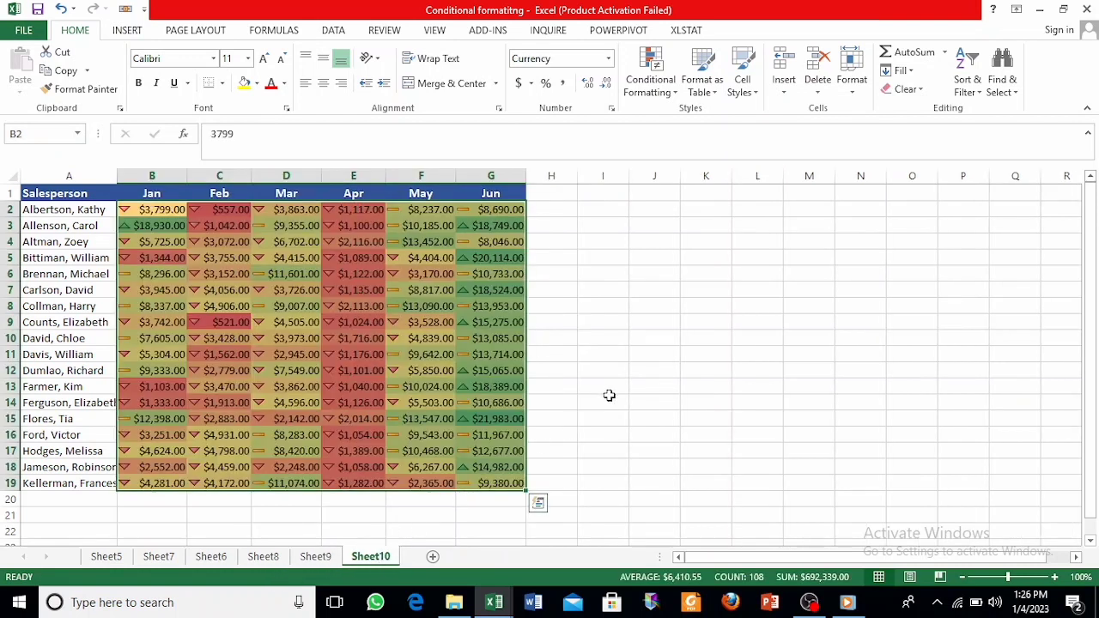
pyautogui.click(609, 387)
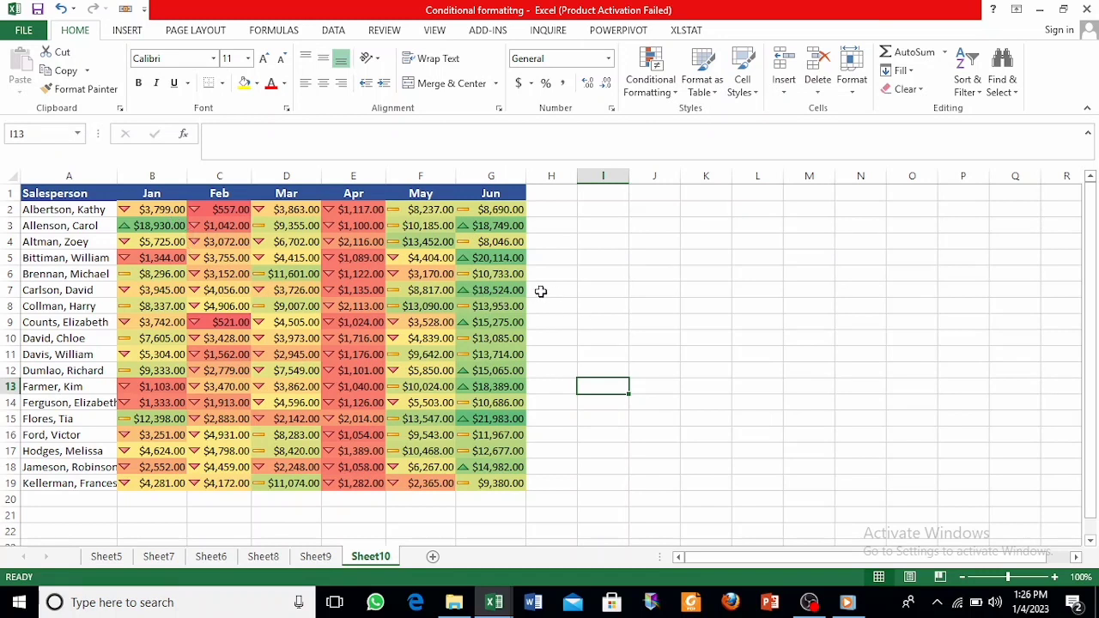
pyautogui.moveTo(630, 259); pyautogui.dragTo(609, 270)
pyautogui.click(229, 274)
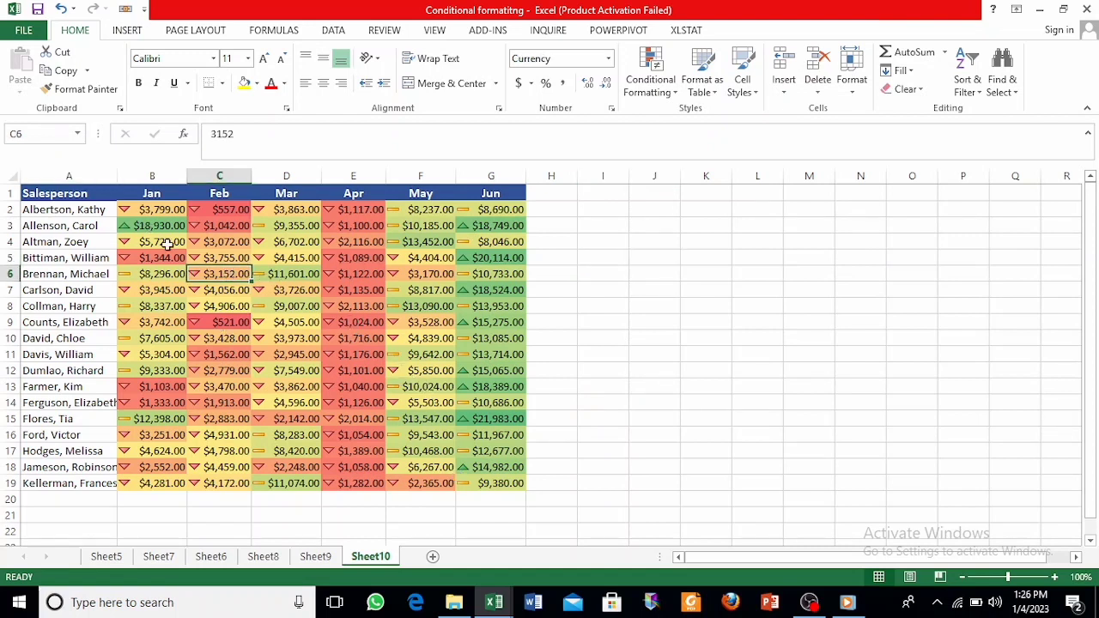
pyautogui.moveTo(152, 209); pyautogui.dragTo(486, 483)
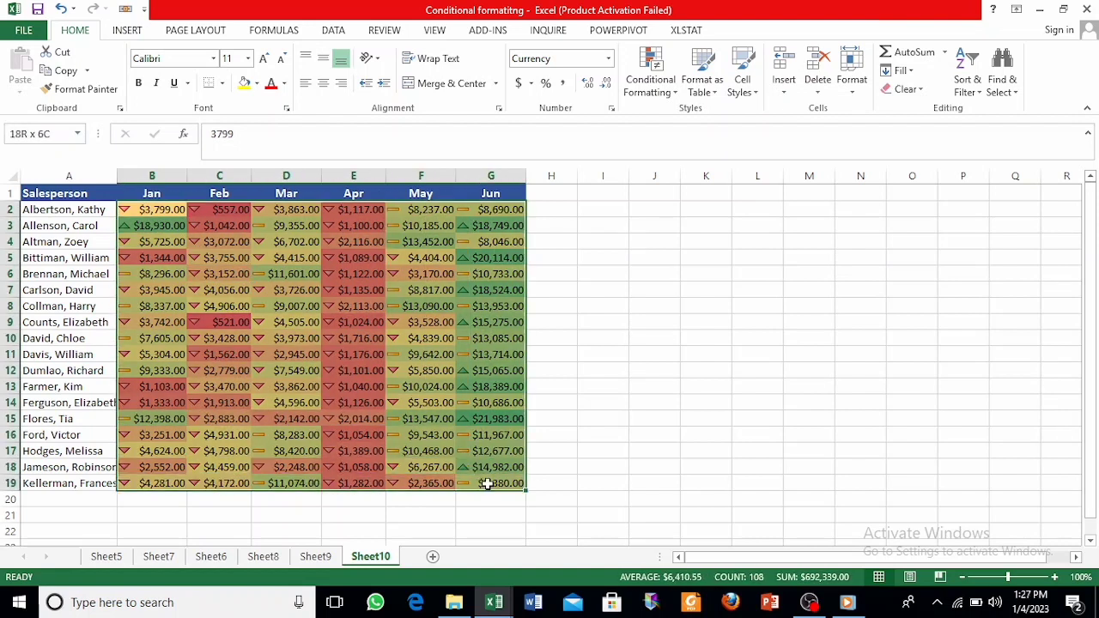
pyautogui.click(651, 86)
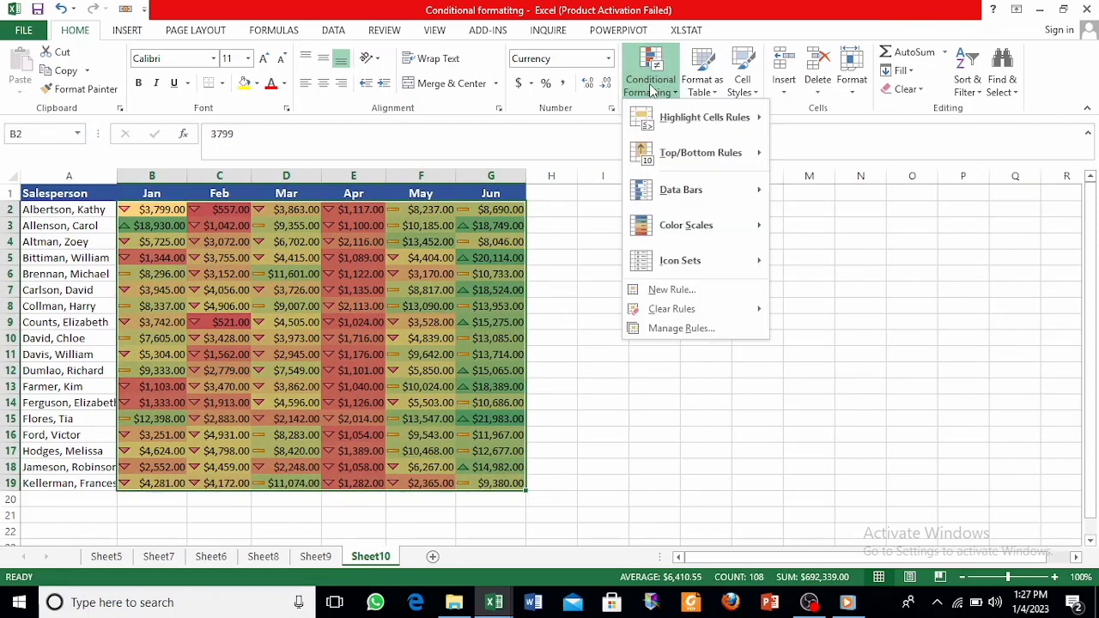
pyautogui.moveTo(709, 269)
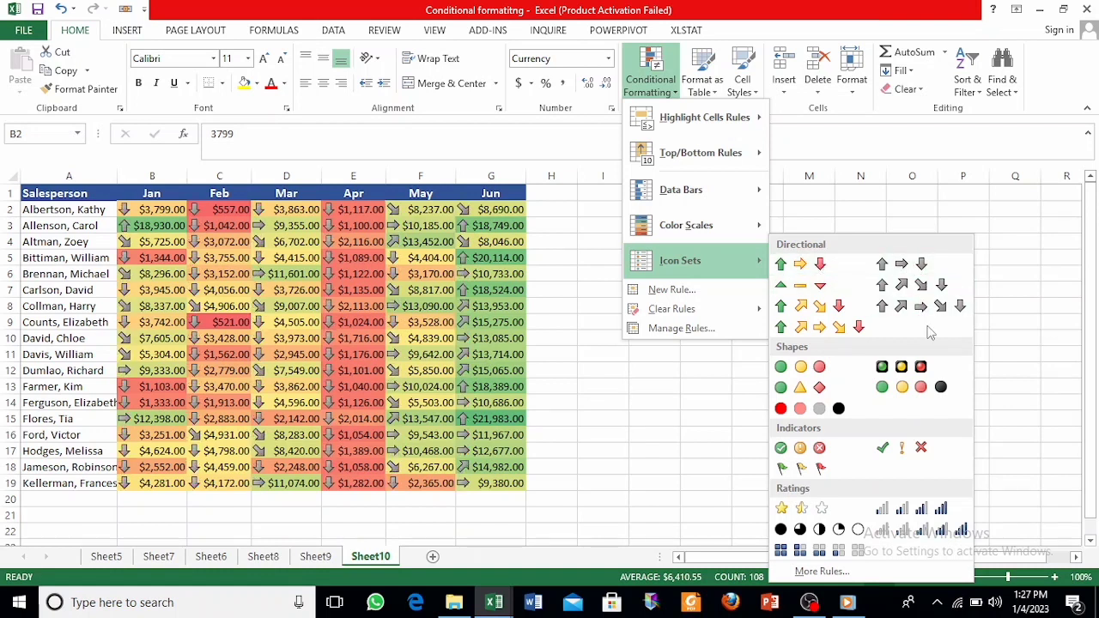
pyautogui.click(802, 332)
# Examine how the arrow directions and colors relate to the revenue amounts, mainly in the Jan and Jun columns.
pyautogui.click(431, 292)
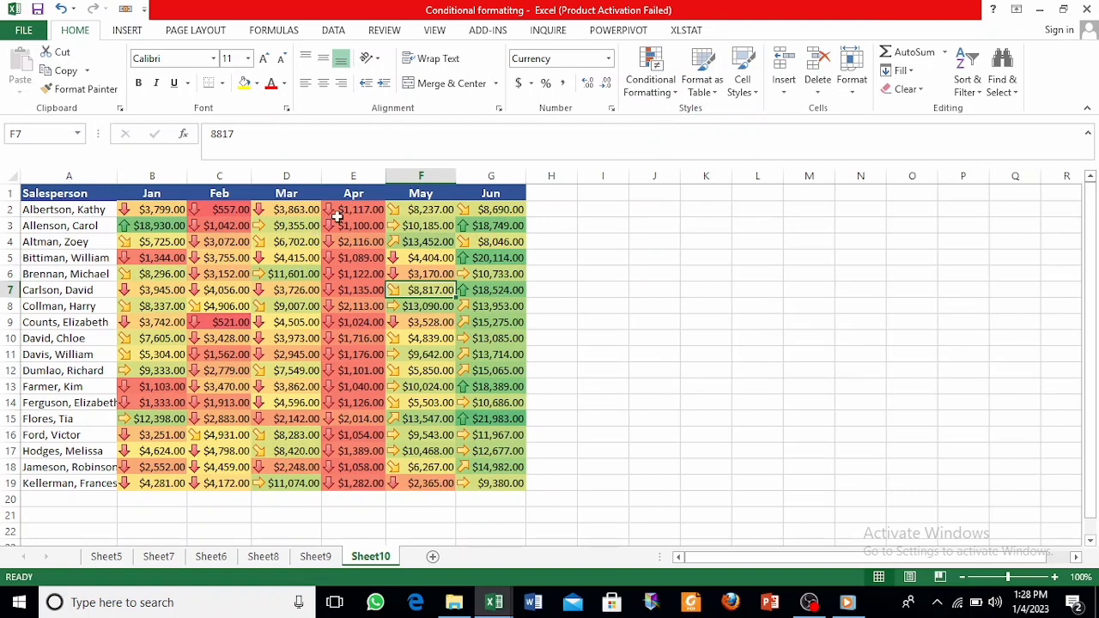
pyautogui.click(131, 211)
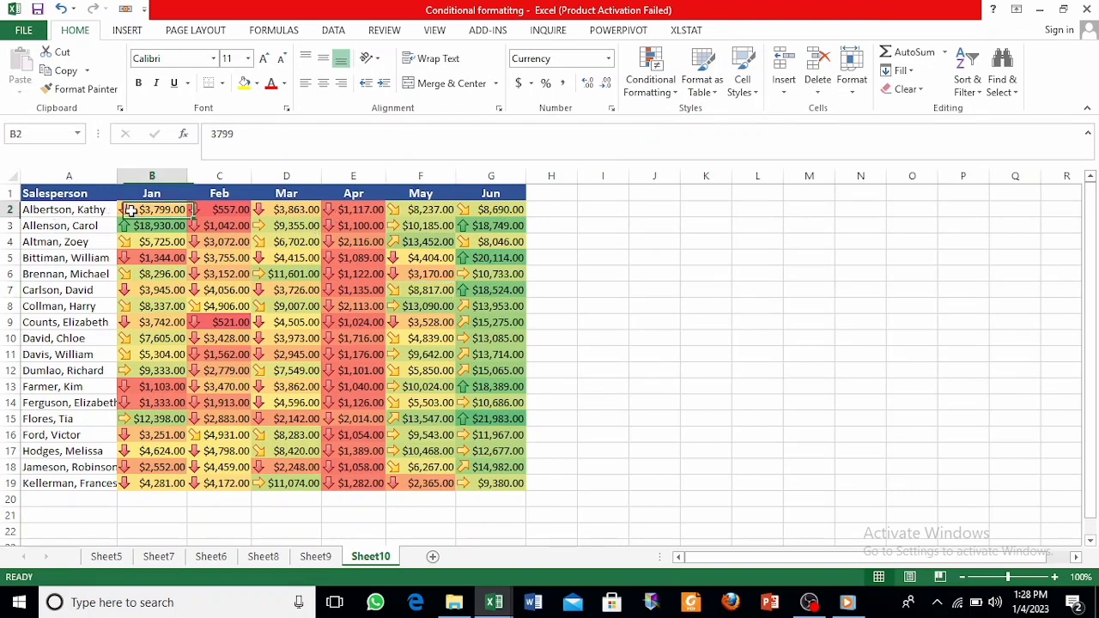
pyautogui.click(144, 224)
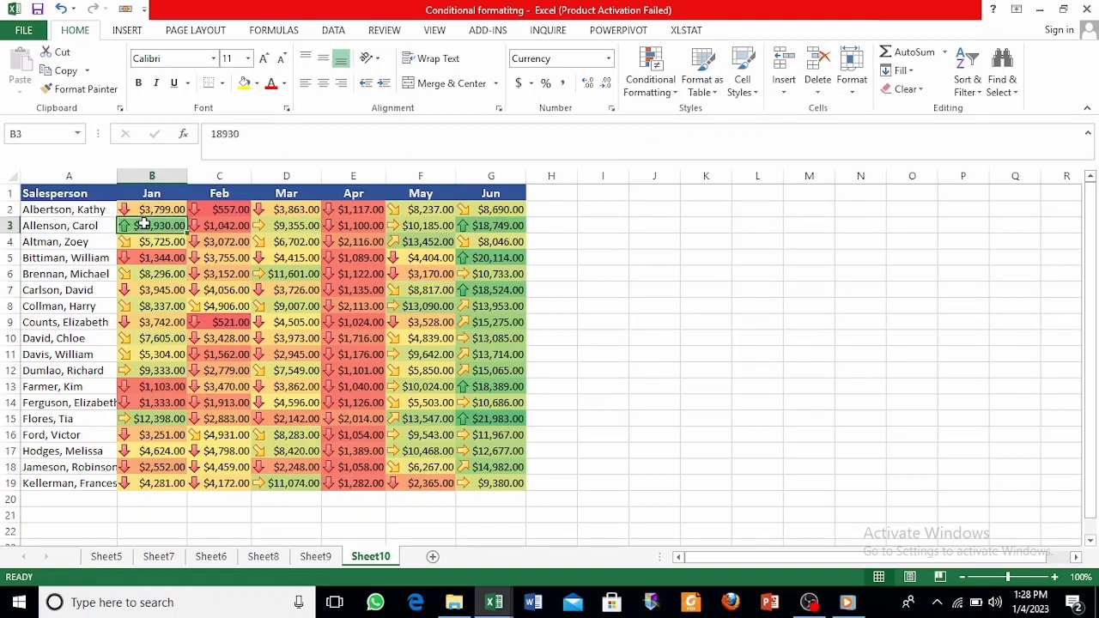
pyautogui.click(171, 240)
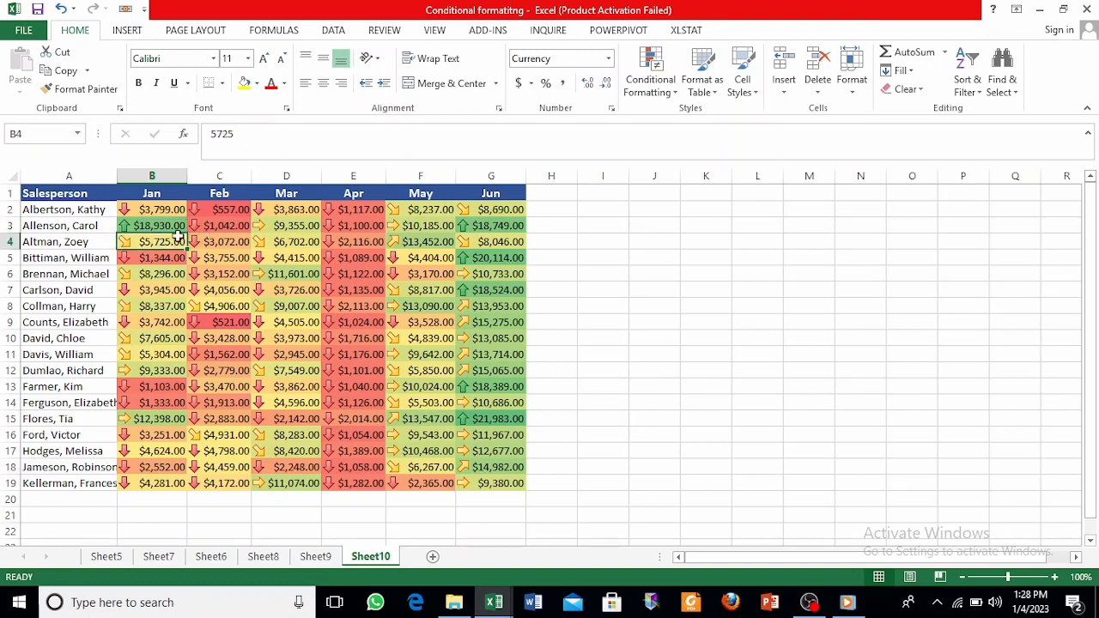
pyautogui.click(148, 370)
pyautogui.click(138, 354)
pyautogui.click(140, 340)
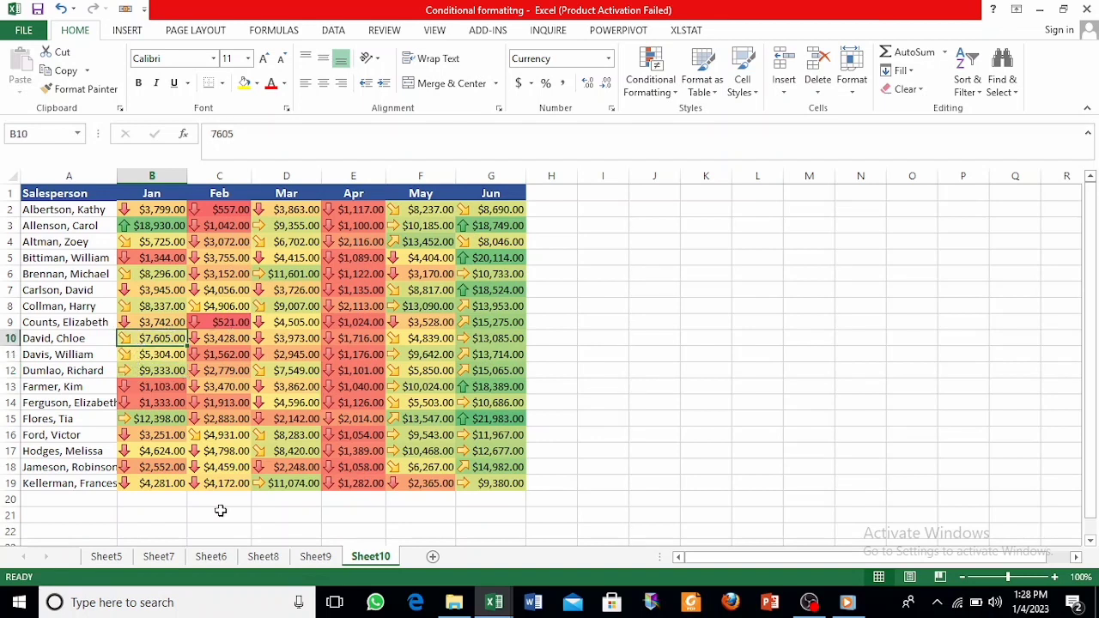
pyautogui.scroll(-1, 357, 404)
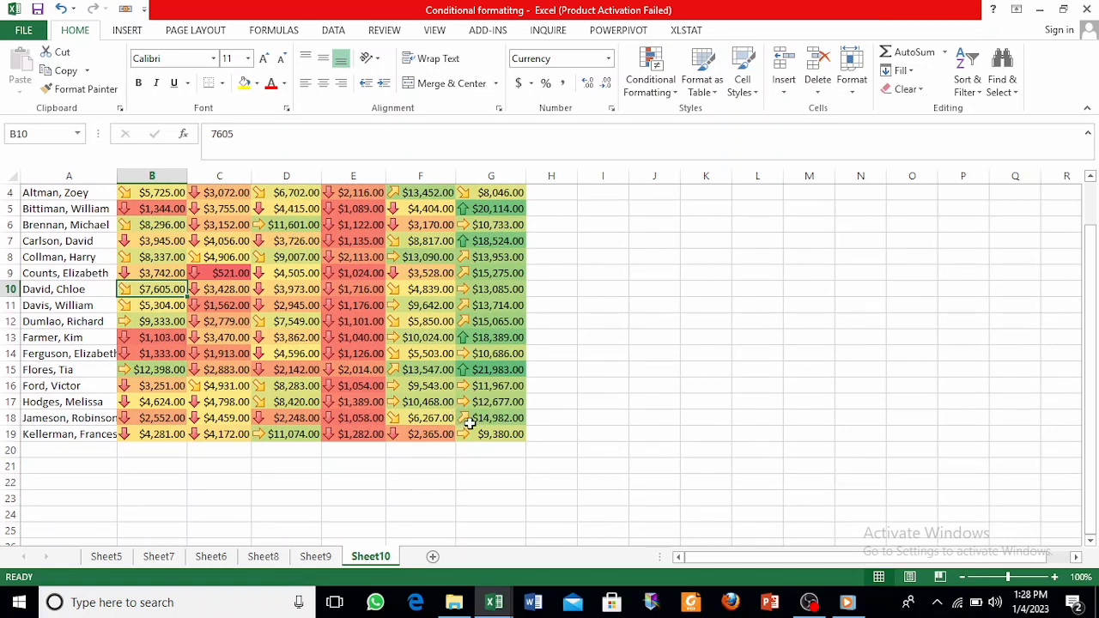
pyautogui.click(483, 420)
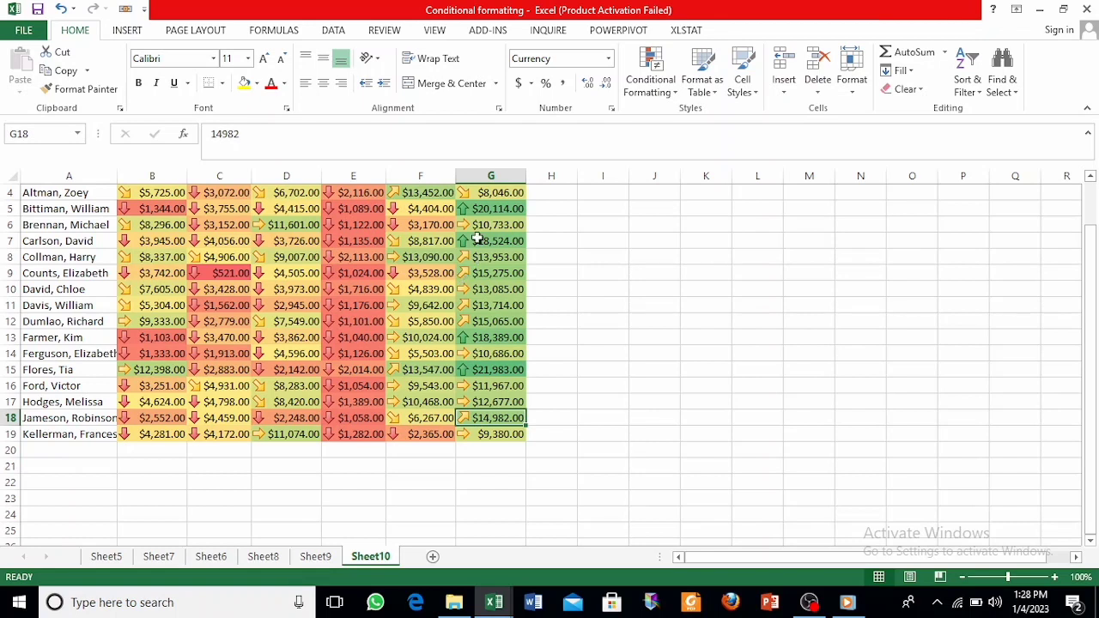
pyautogui.click(468, 196)
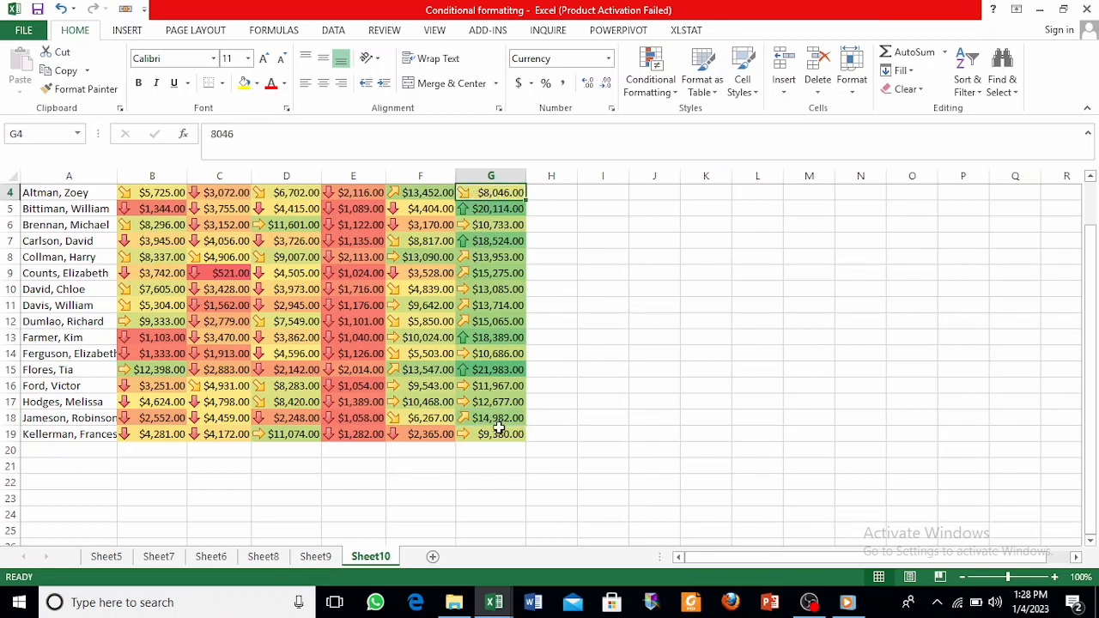
pyautogui.scroll(1, 460, 422)
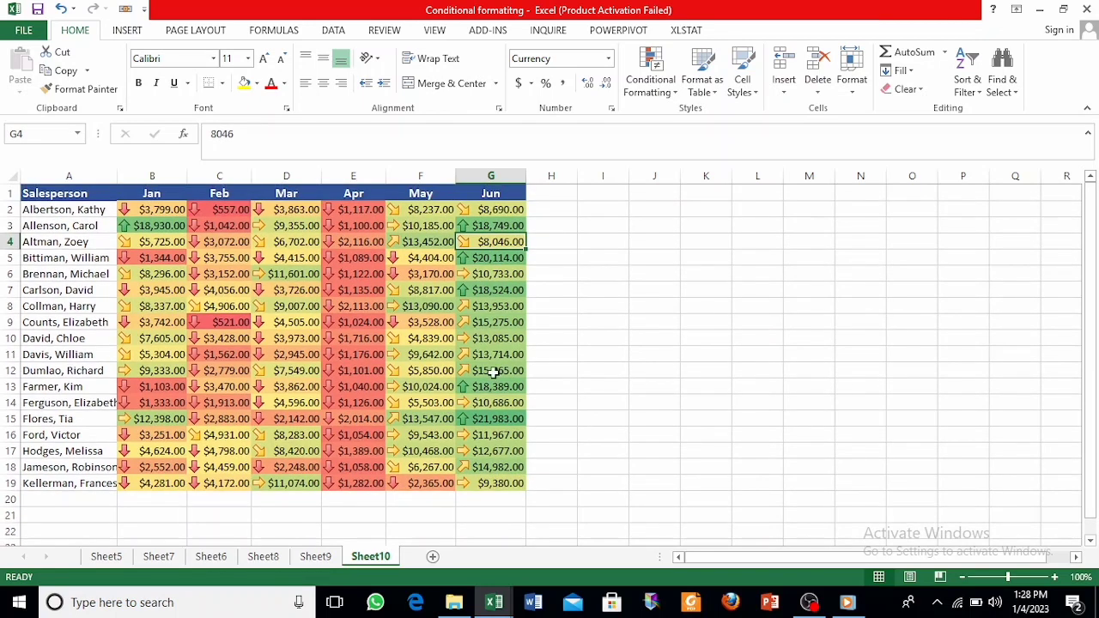
pyautogui.click(562, 323)
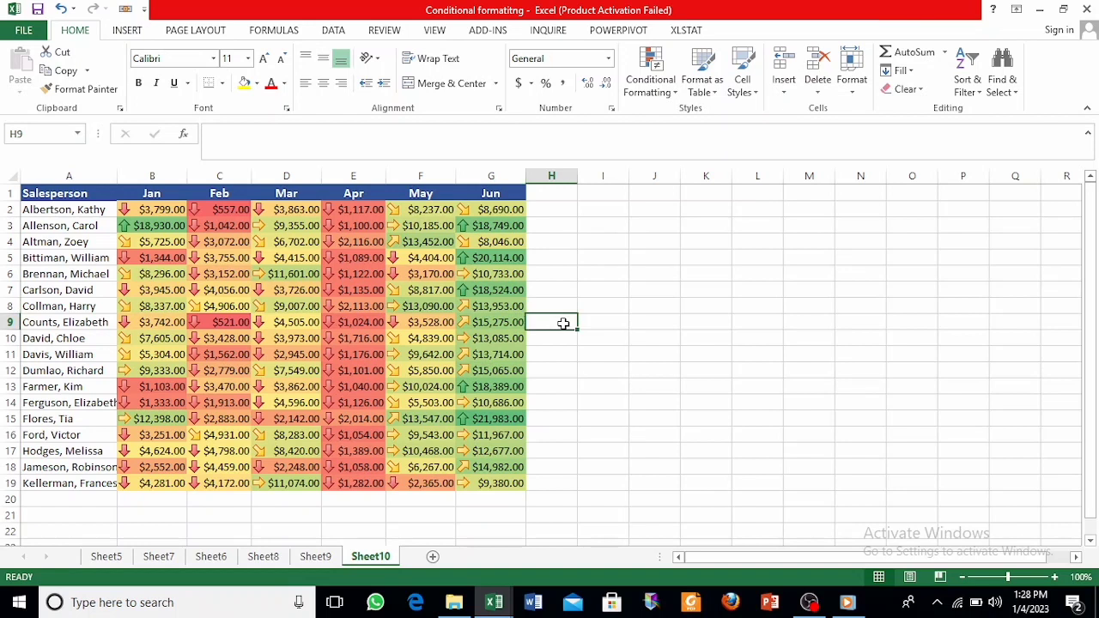
pyautogui.click(651, 291)
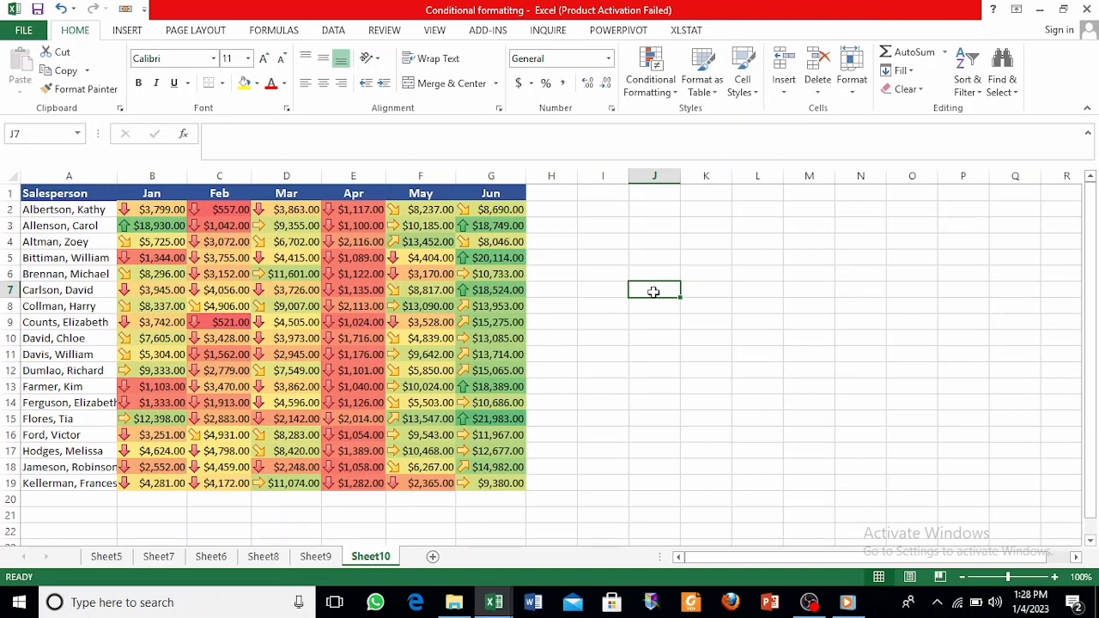